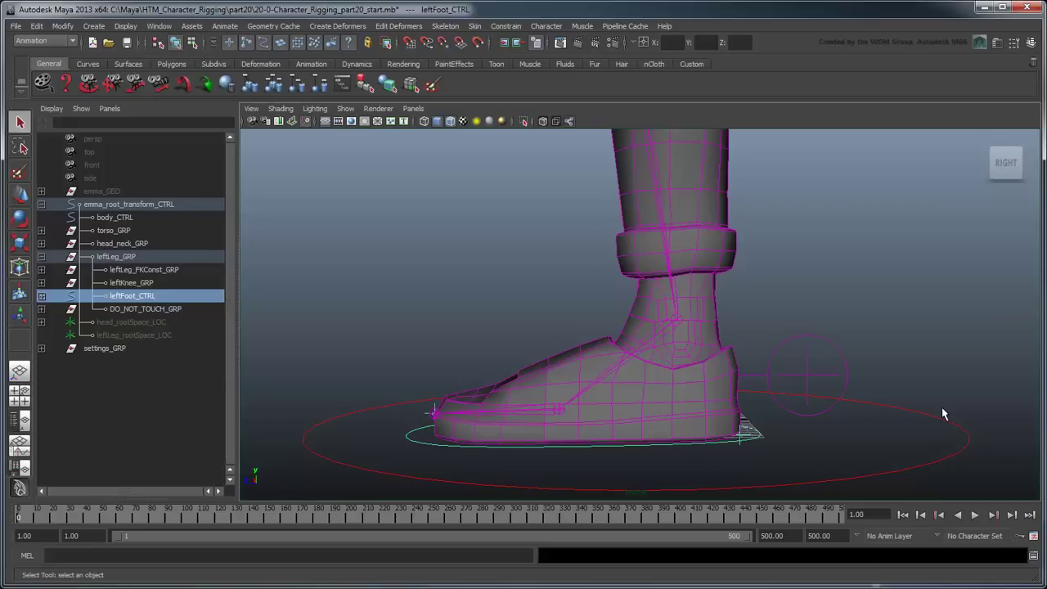
Show the Channel Box for leftFoot_CTRL and test Heel Lift with a negative value, undoing the change
click(1032, 43)
click(972, 255)
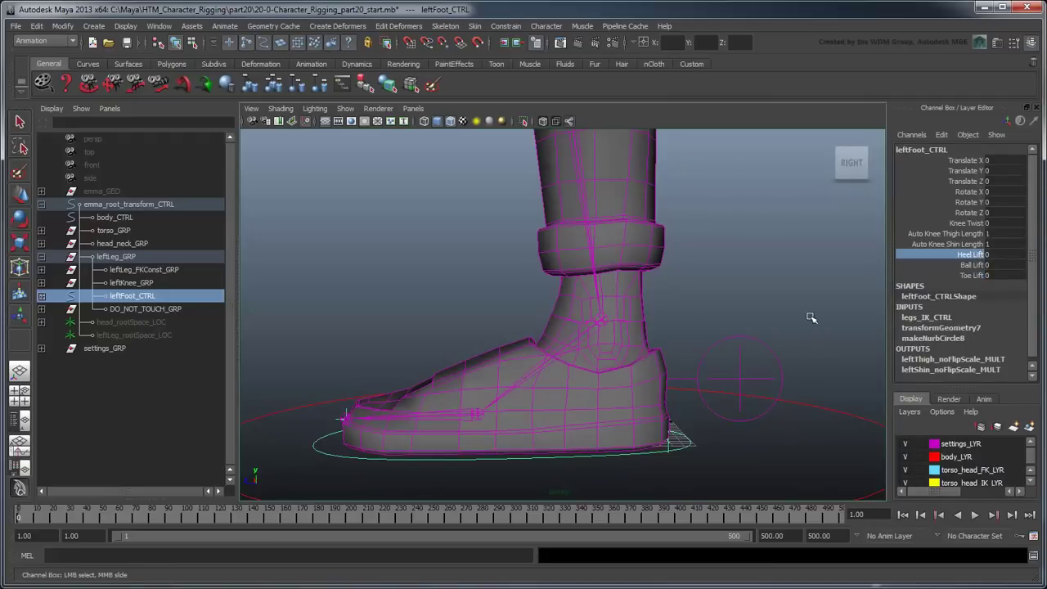
middle_drag(879, 315, 711, 317)
key(ctrl+z)
key(ctrl+z)
key(ctrl+z)
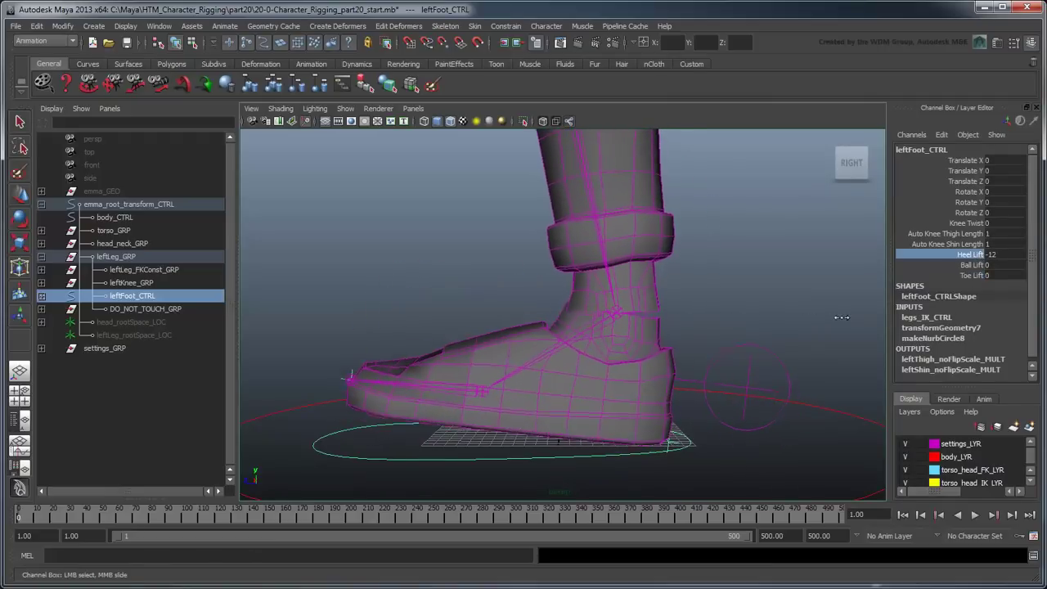
Try out the Ball Lift and Toe Lift attributes of leftFoot_CTRL and undo the changes
click(972, 265)
middle_drag(972, 265, 774, 347)
click(974, 276)
key(ctrl+z)
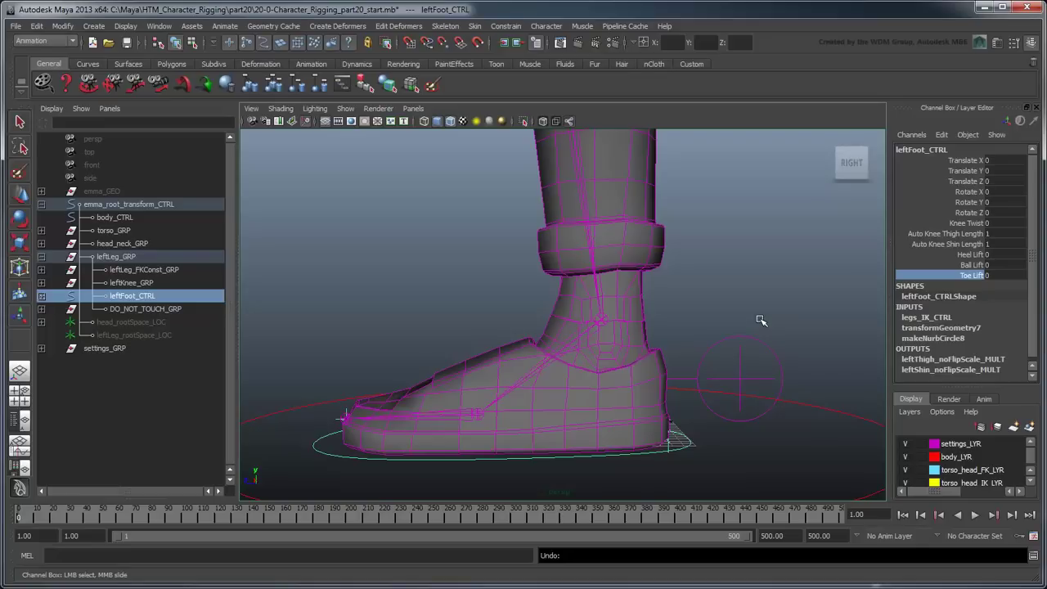
Test the foot control with Heel Lift at -24.6 combined with Toe Lift at 26.3, and undo both changes
click(966, 256)
middle_drag(830, 292, 685, 290)
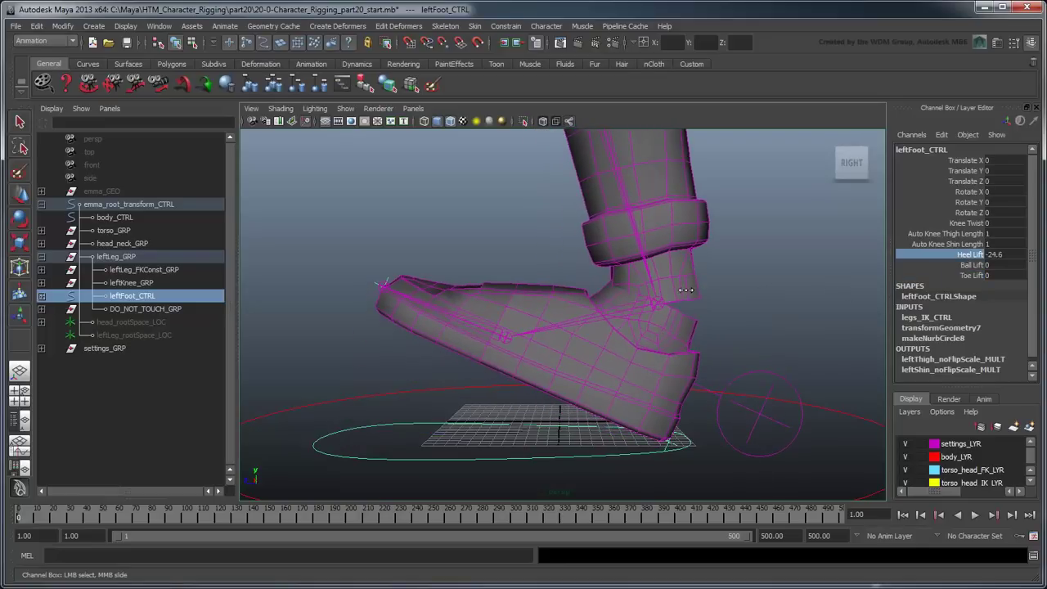
click(973, 275)
middle_drag(772, 319, 952, 296)
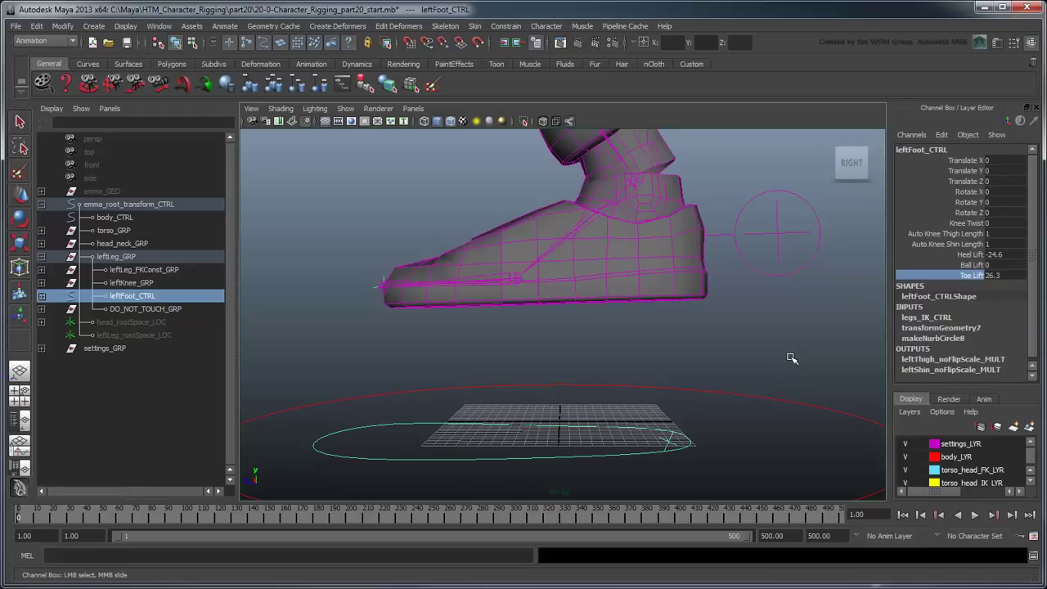
key(ctrl+z)
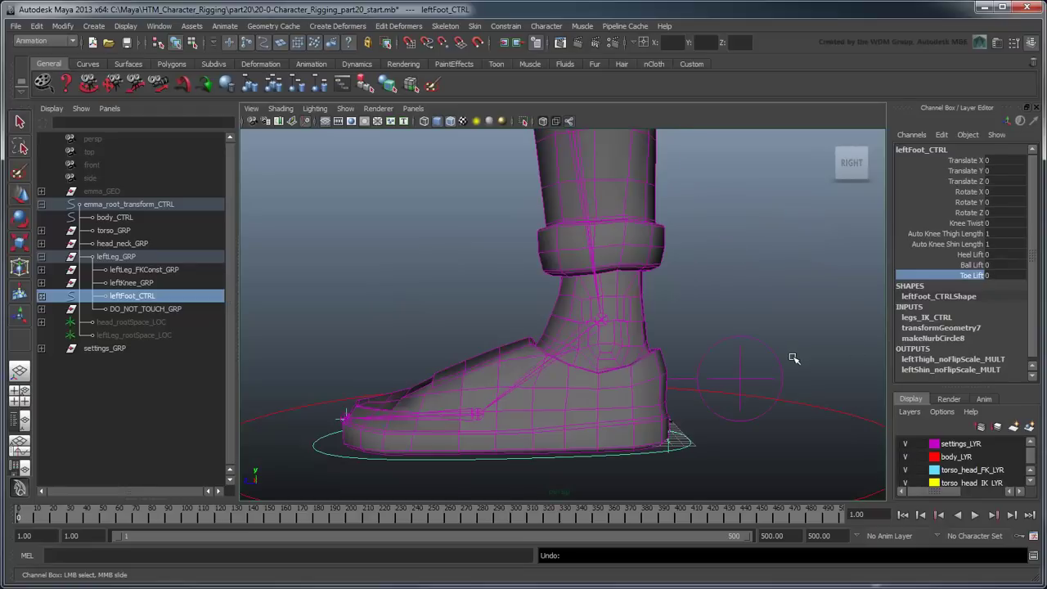
Test the foot control with Ball Lift at 31.1 combined with Heel Lift at -30.4, and undo both changes
click(971, 265)
middle_drag(795, 323, 880, 316)
click(971, 255)
middle_drag(750, 321, 553, 347)
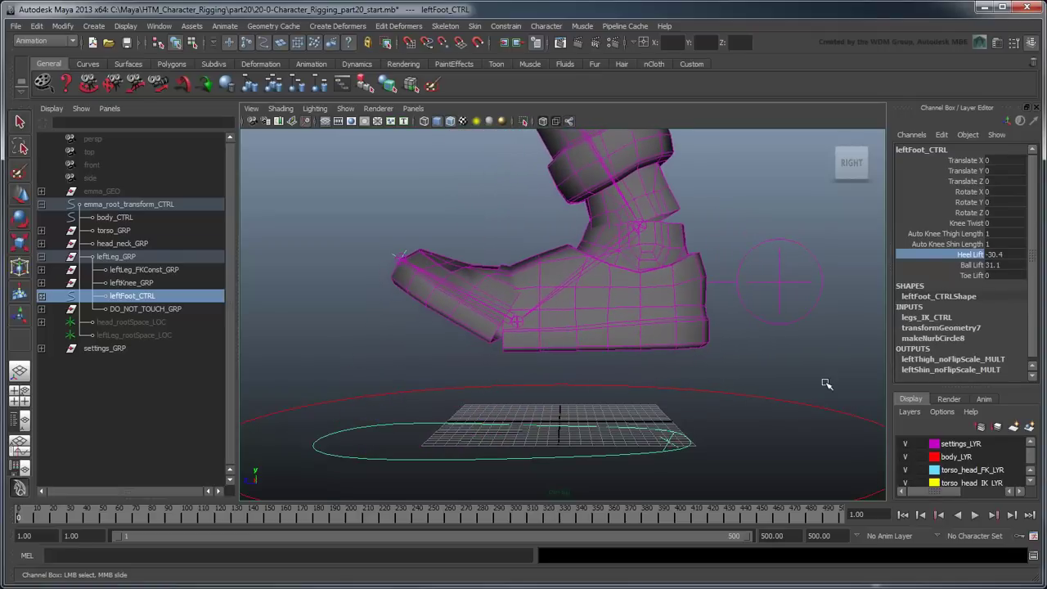
key(ctrl+z)
key(ctrl+z)
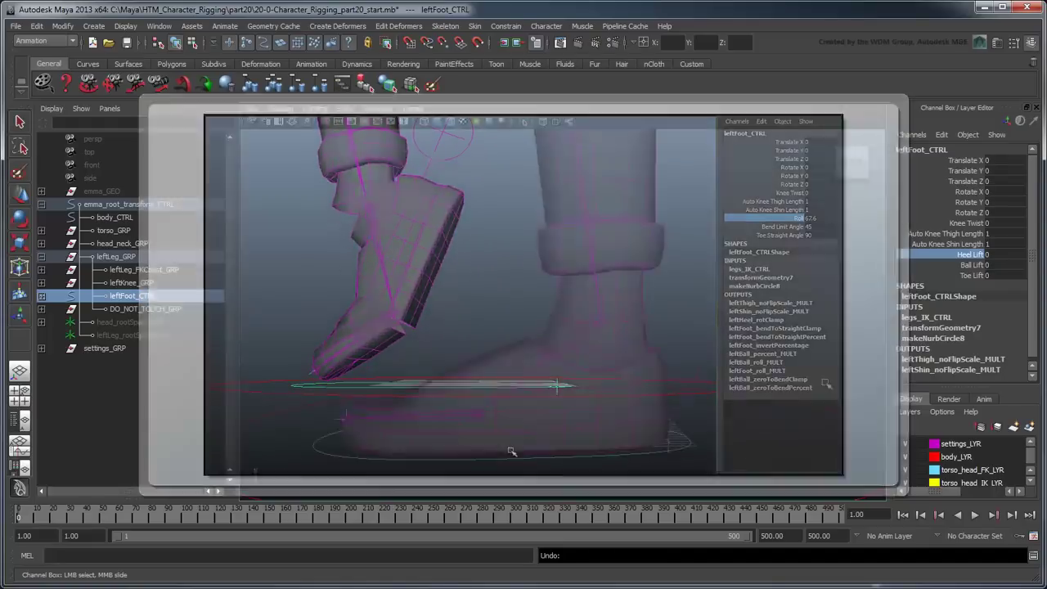
Expand the hierarchy under leftFoot_CTRL and break the connection on heel_LOC's Rotate X
shift+click(41, 297)
click(145, 309)
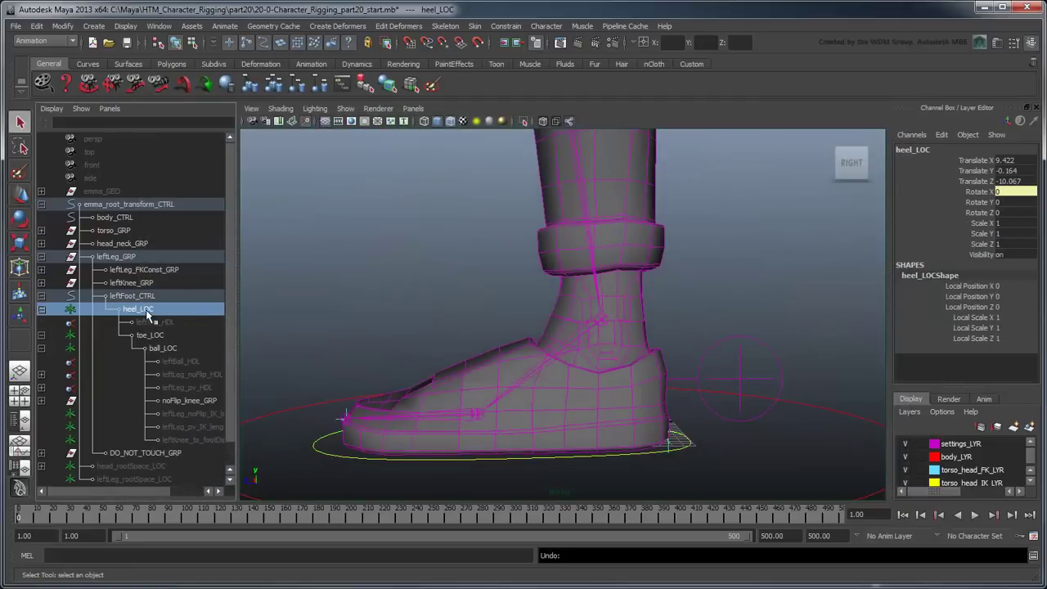
click(966, 191)
key(e)
right_click(945, 194)
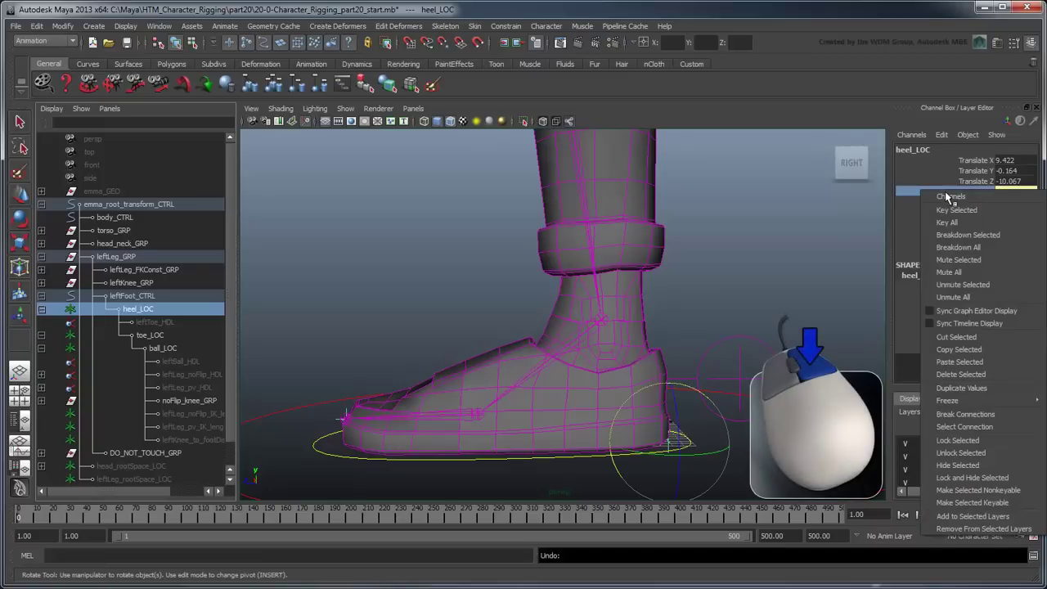
click(965, 414)
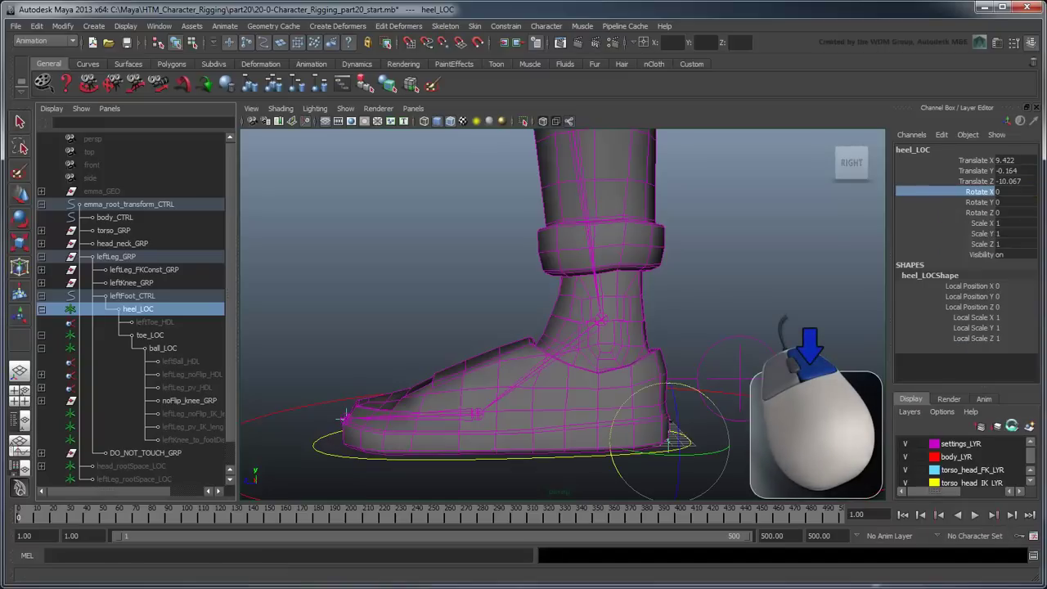
key(q)
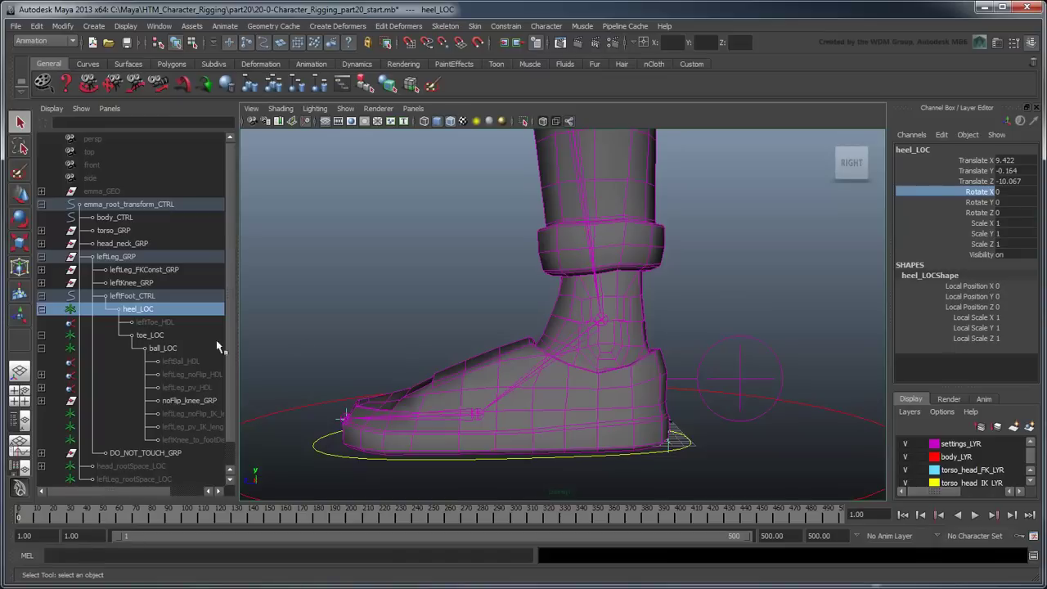
Break the connection on toe_LOC's Rotate X
click(155, 336)
click(941, 191)
key(e)
right_click(937, 196)
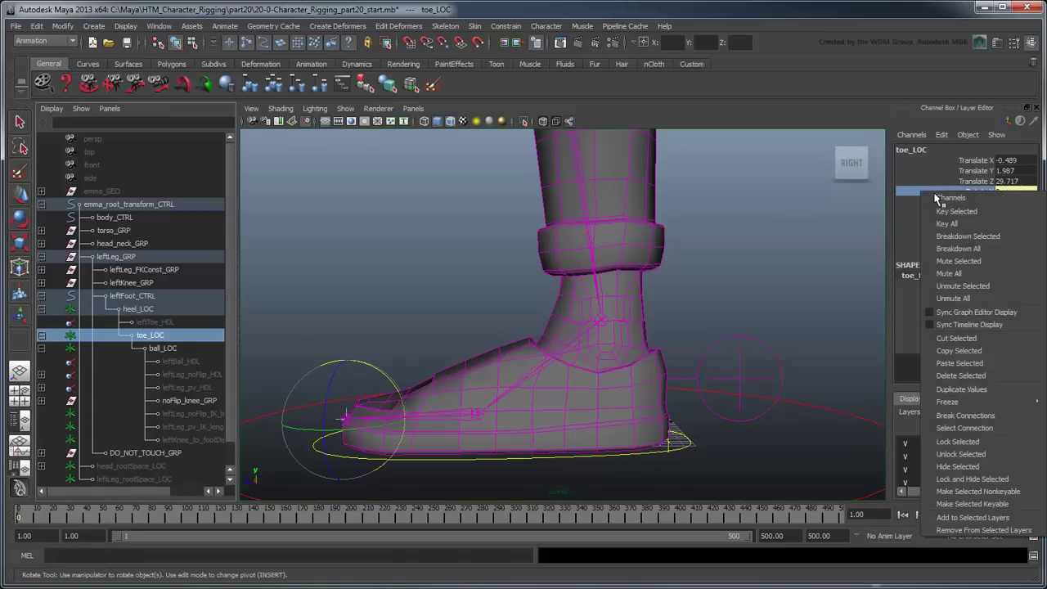
click(965, 414)
Break the connection on ball_LOC's Rotate X
click(168, 349)
key(q)
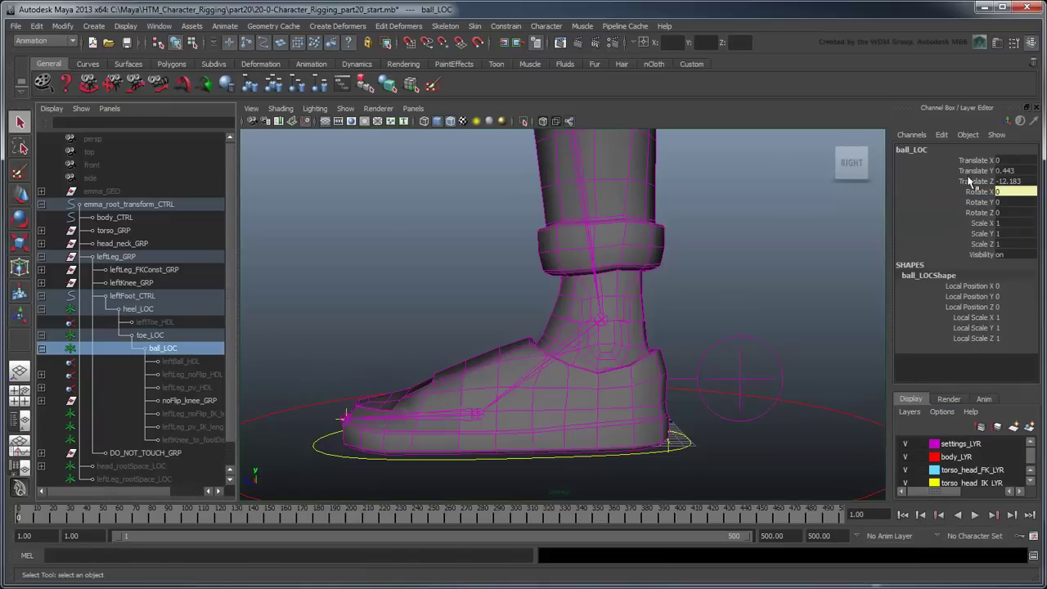
click(974, 191)
right_click(915, 194)
click(960, 402)
key(e)
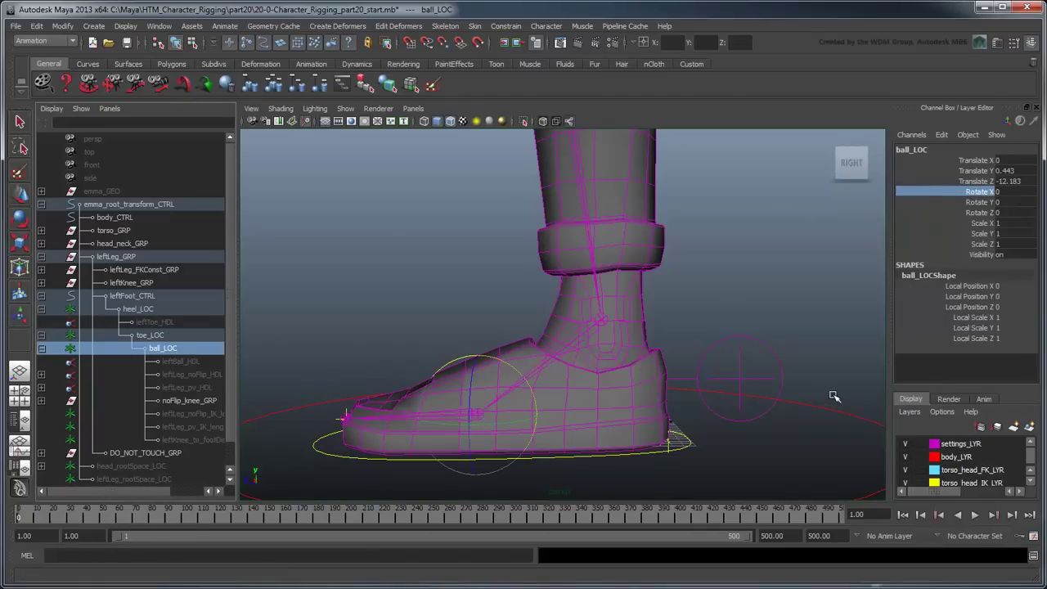
Delete the Heel Lift, Ball Lift and Toe Lift attributes from leftFoot_CTRL
click(652, 458)
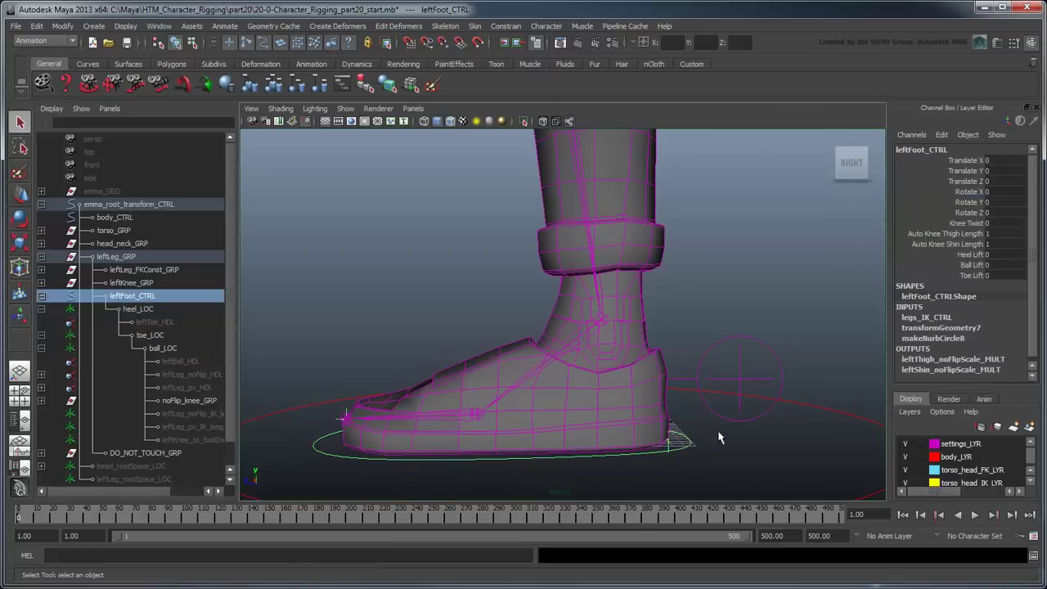
drag(958, 254, 959, 277)
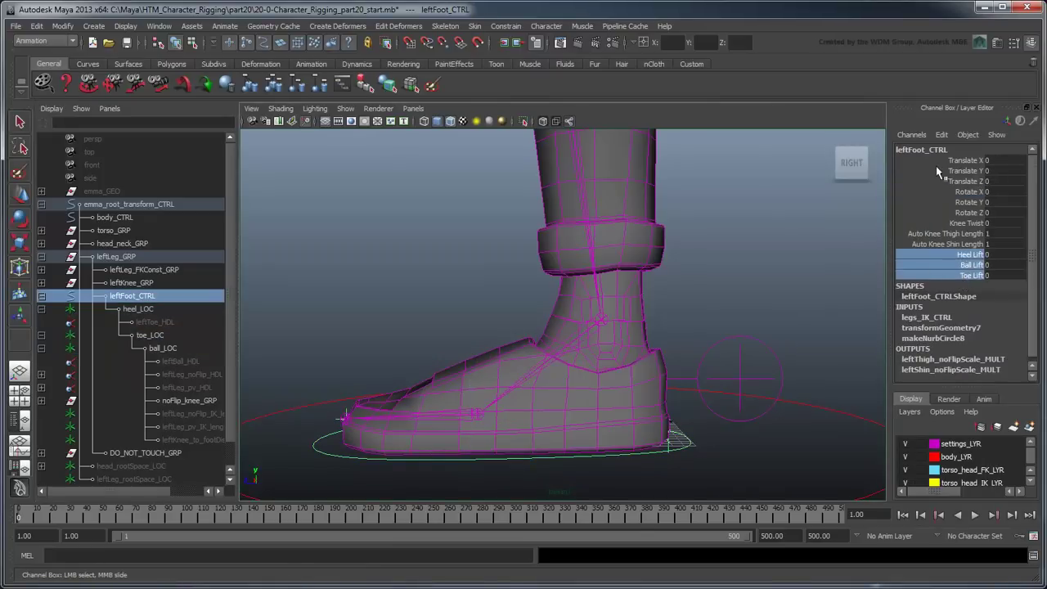
click(943, 135)
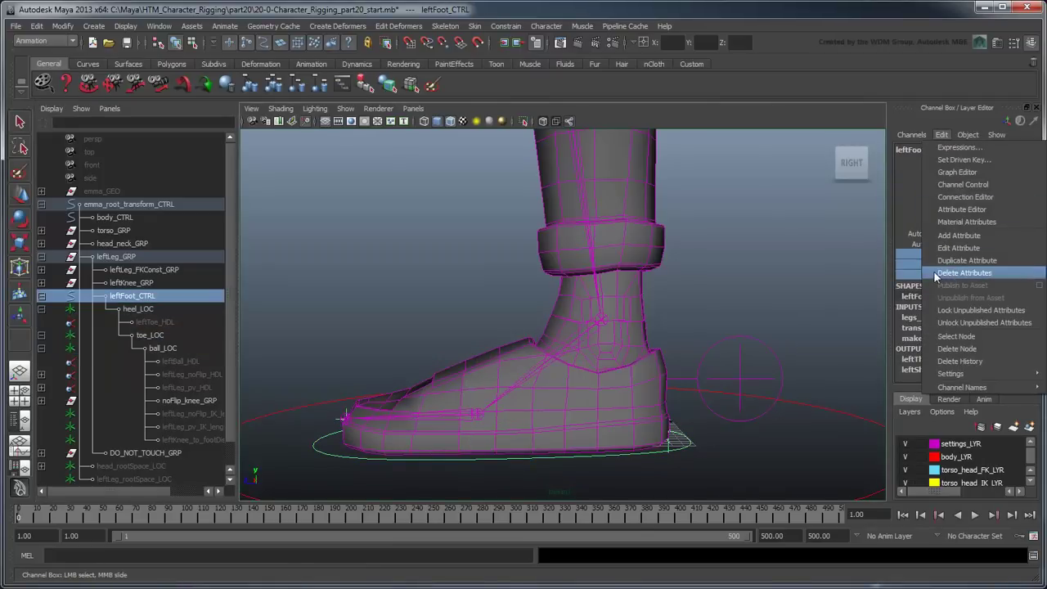
click(964, 272)
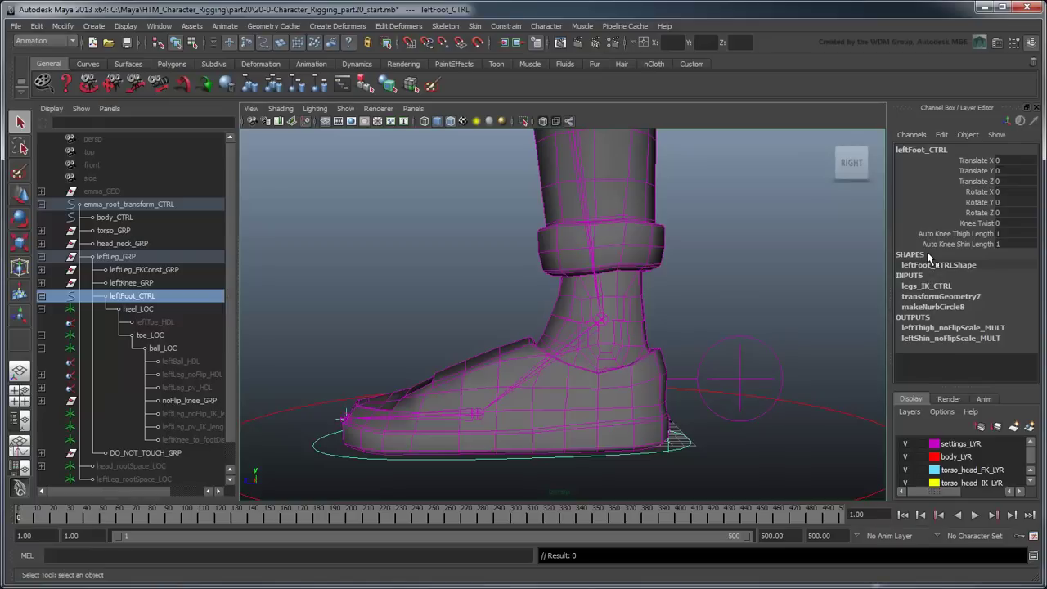
Add a keyable float attribute named roll to leftFoot_CTRL
click(941, 135)
click(984, 236)
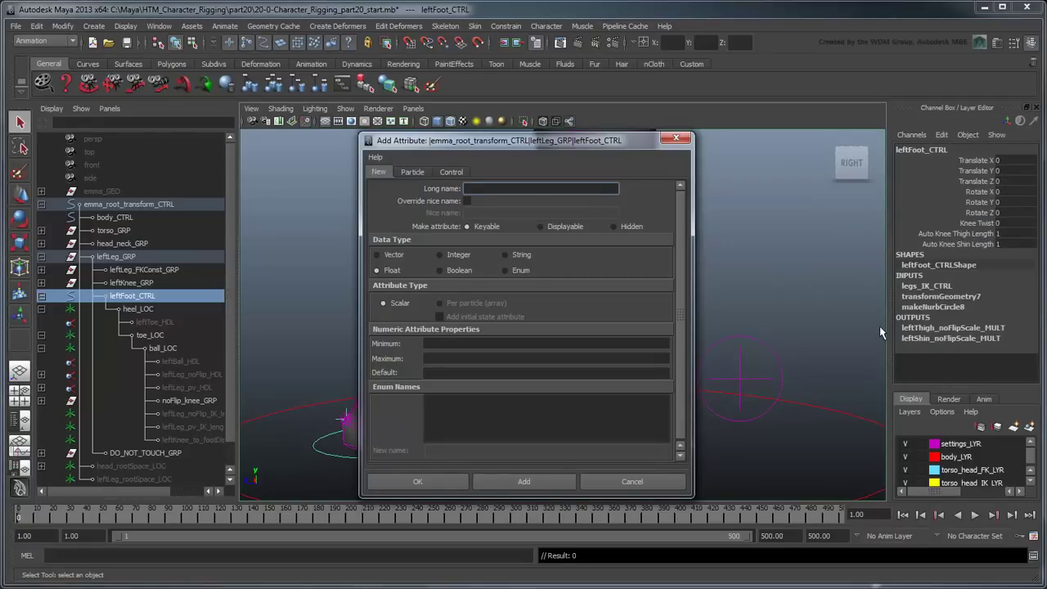
text(roll)
click(557, 486)
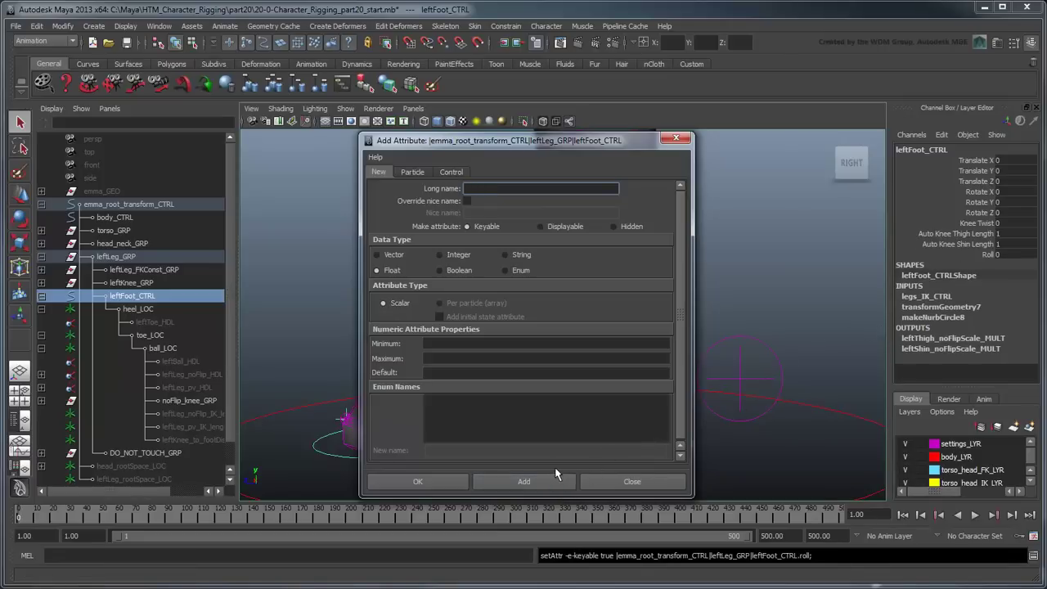
Add a keyable float attribute named bendLimitAngle with a default of 45 to leftFoot_CTRL
text(bendLimitAngle)
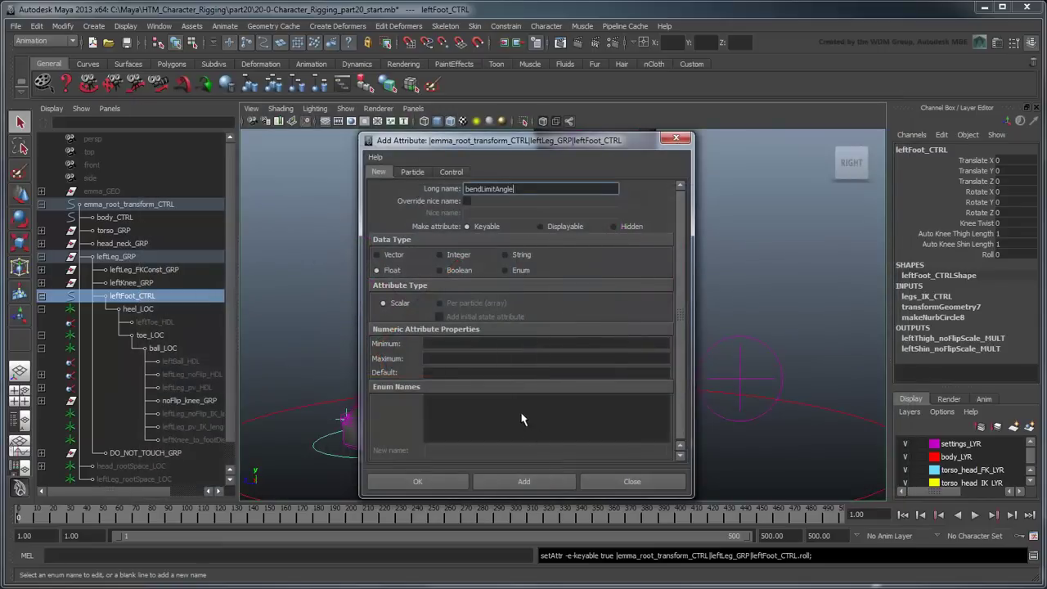
click(501, 373)
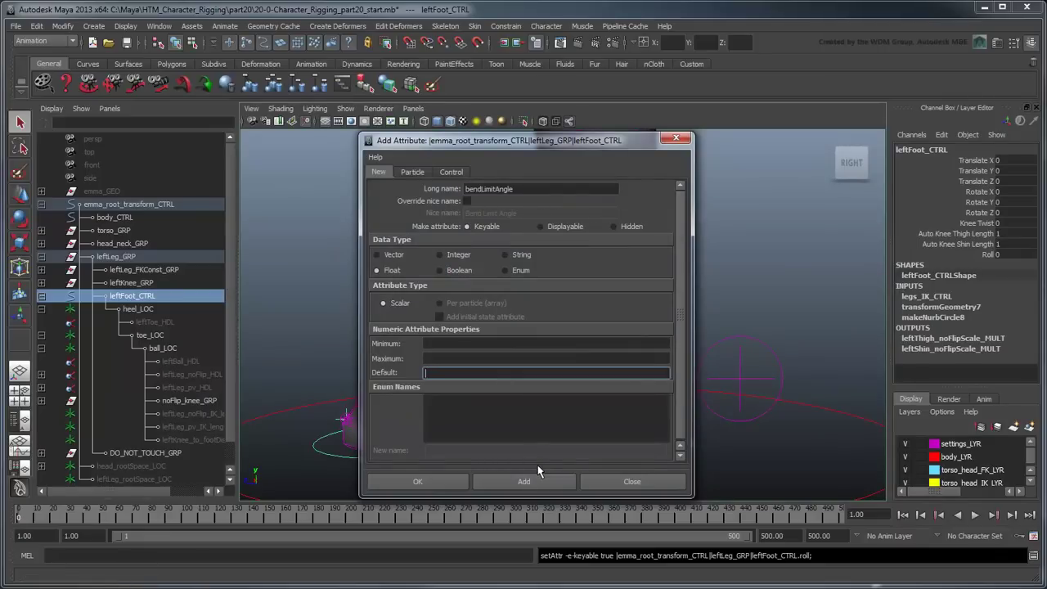
text(45)
click(539, 484)
Add a keyable float attribute named toeStraightAngle with a default of 70 to leftFoot_CTRL and close the attribute dialog
click(543, 190)
text(toe)
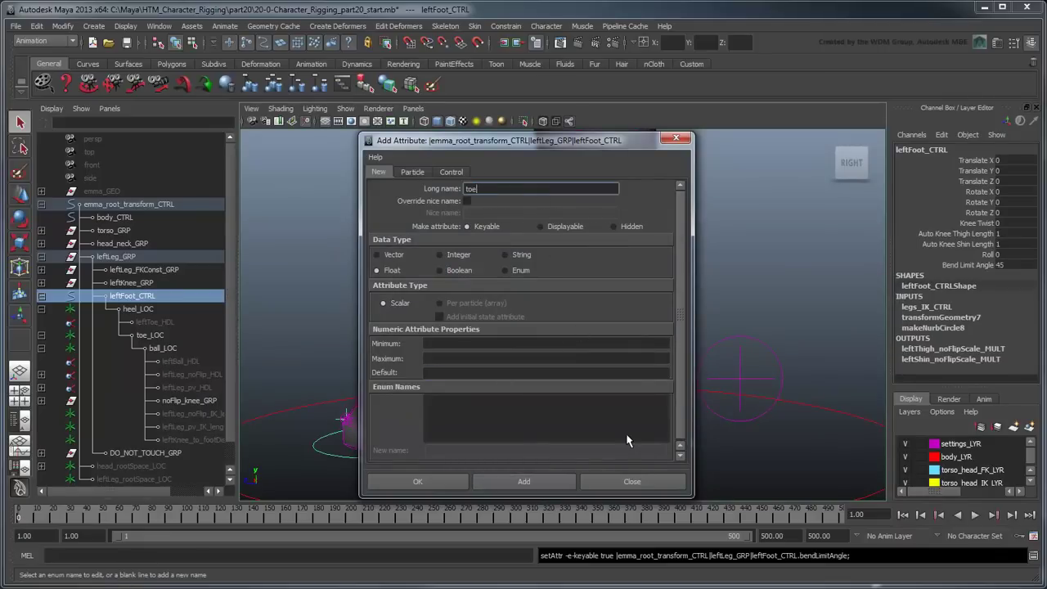
text(StraightAngle)
click(483, 373)
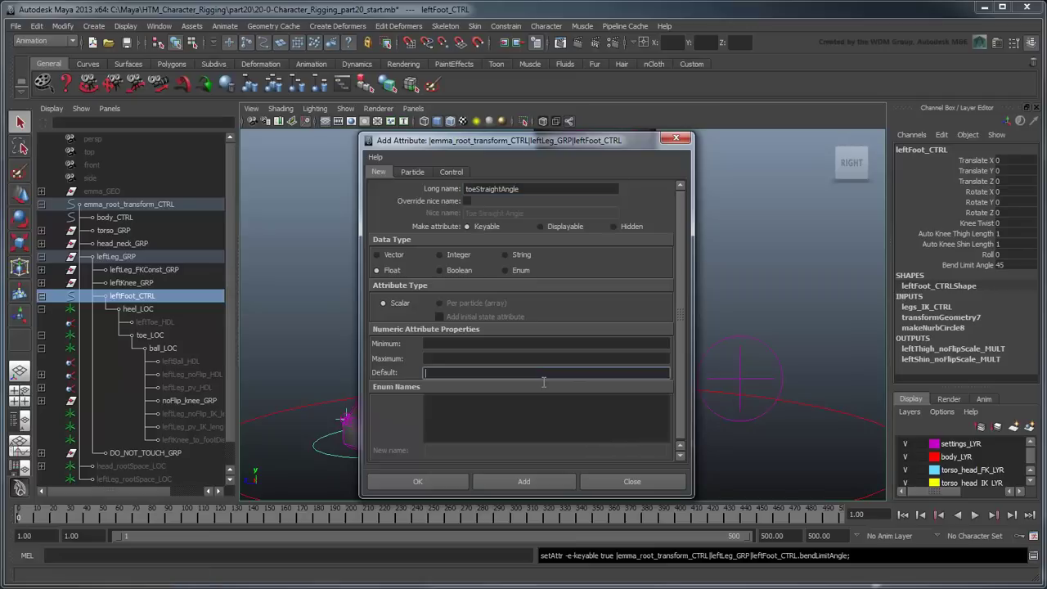
text(70)
click(459, 483)
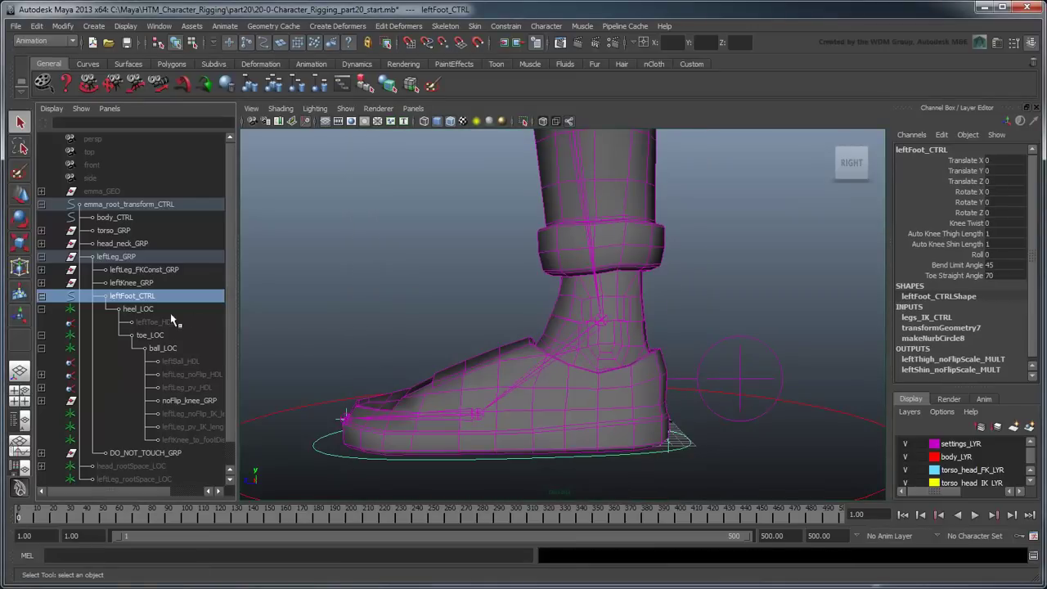
Test rotating heel_LOC about X to -43.883 degrees and undo the rotation
click(155, 309)
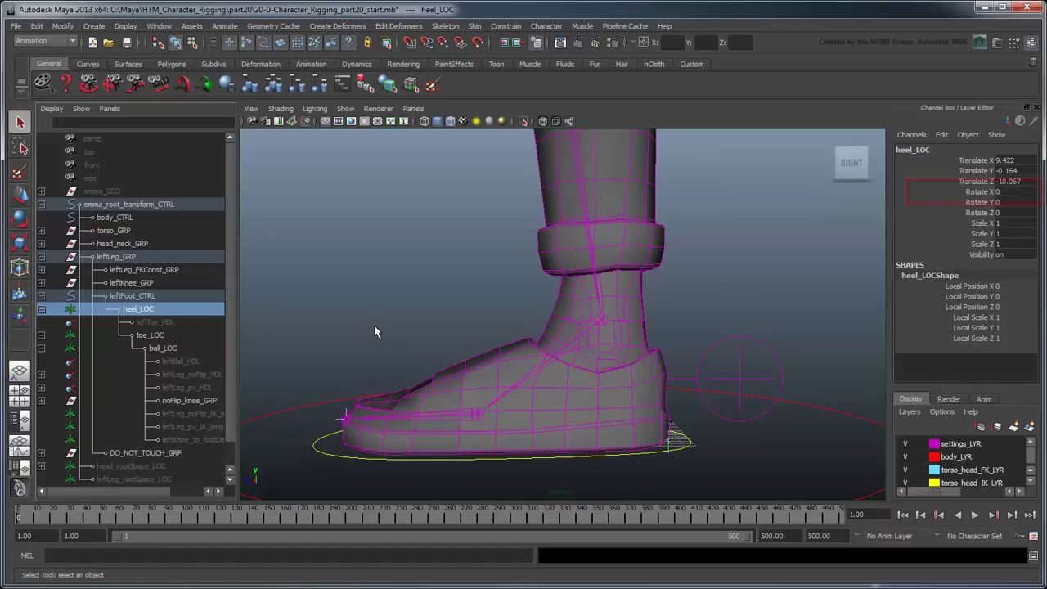
key(e)
drag(657, 395, 701, 387)
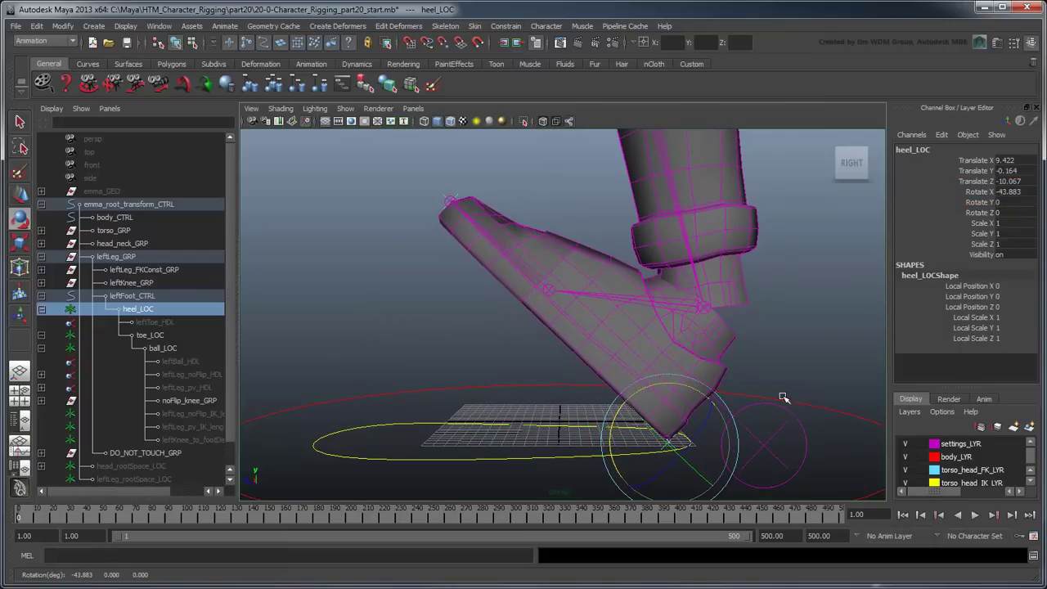
key(ctrl+z)
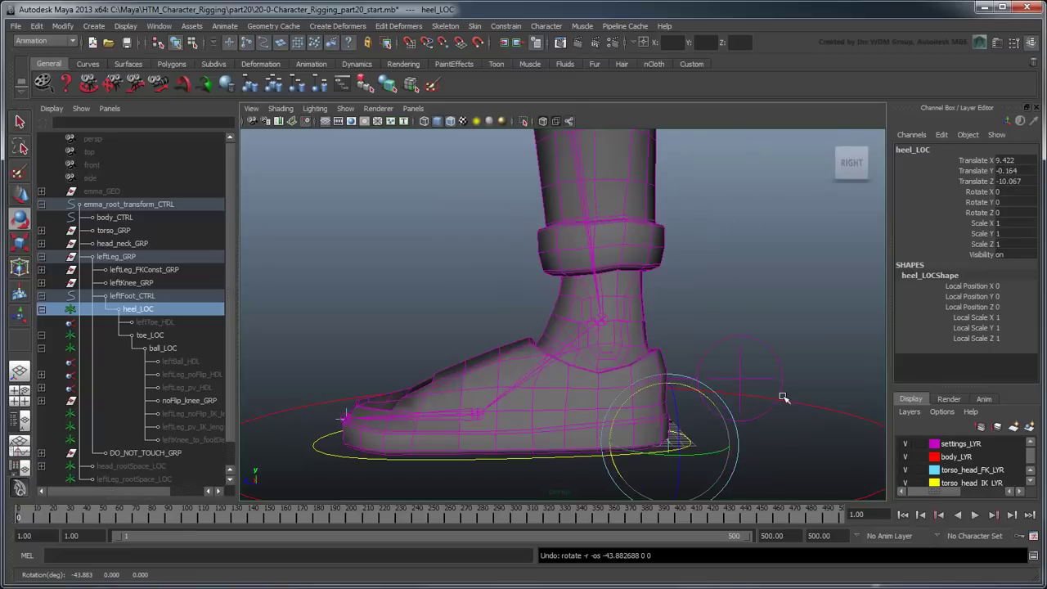
key(q)
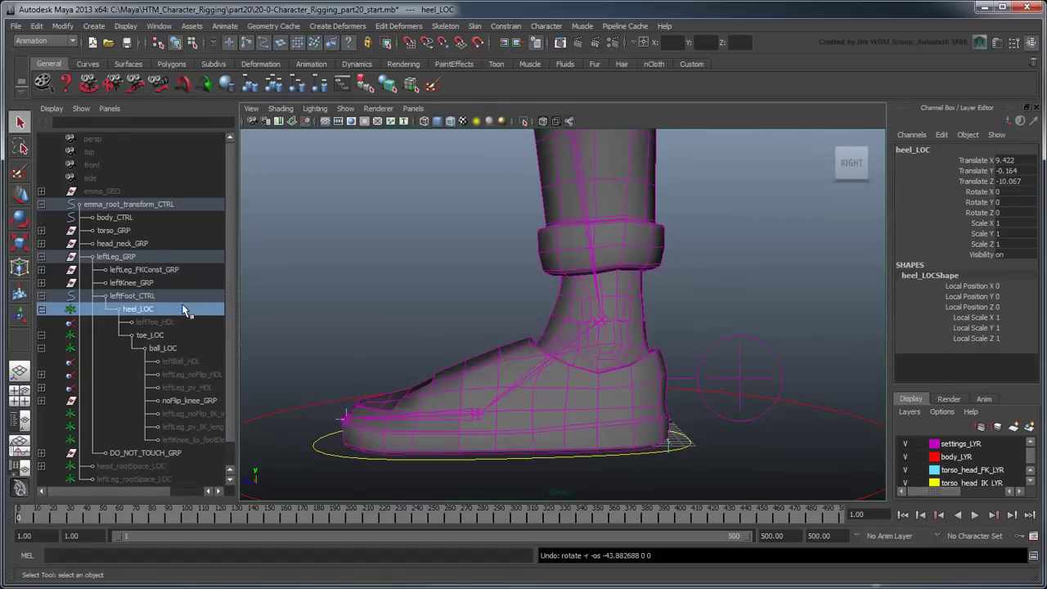
Select leftFoot_CTRL together with heel_LOC and graph their input and output connections in the Node Editor
ctrl+click(173, 297)
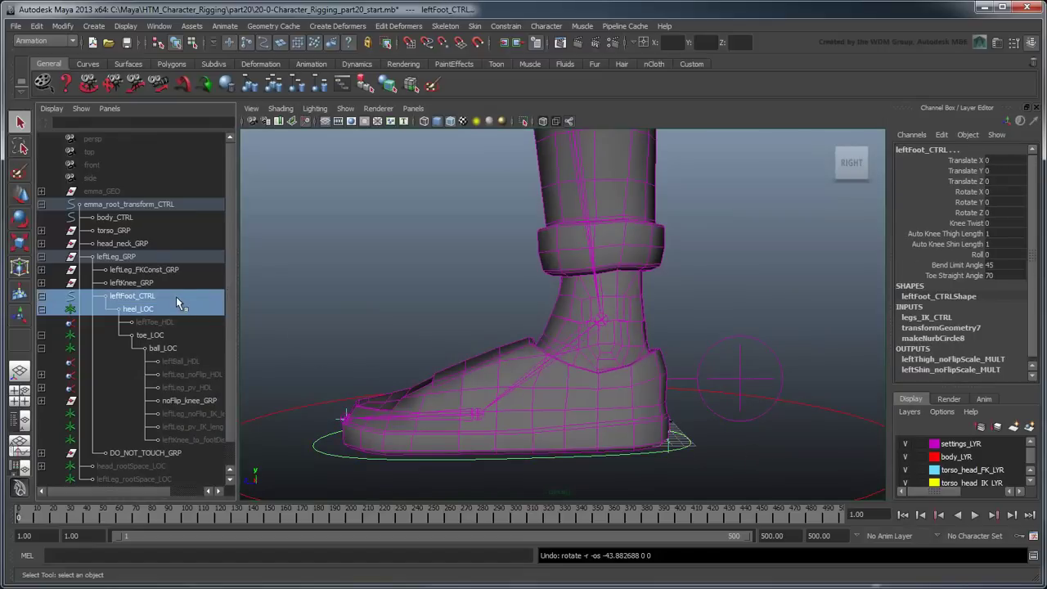
click(159, 26)
click(229, 134)
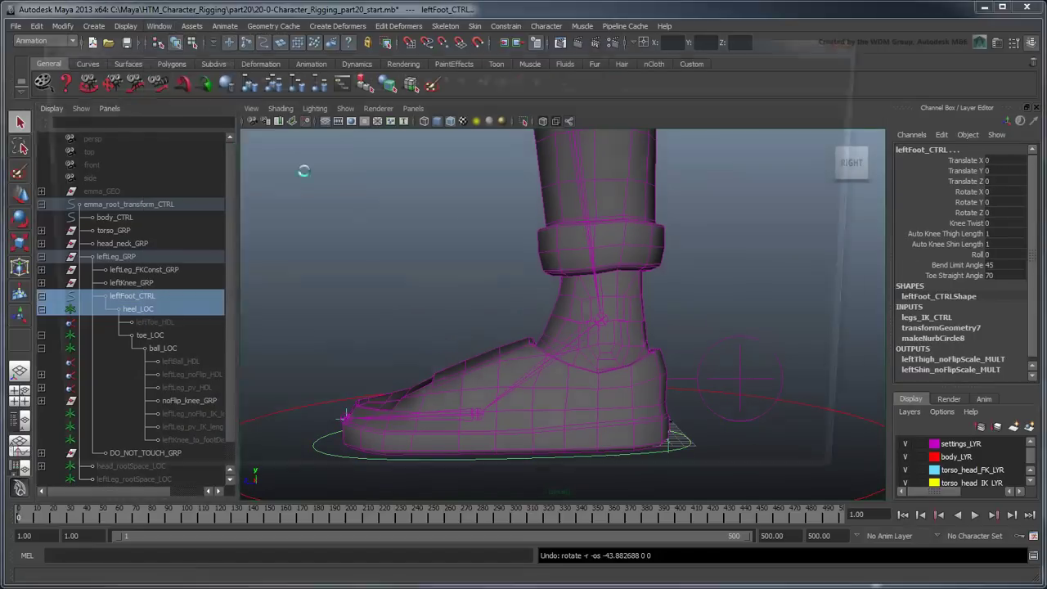
click(210, 74)
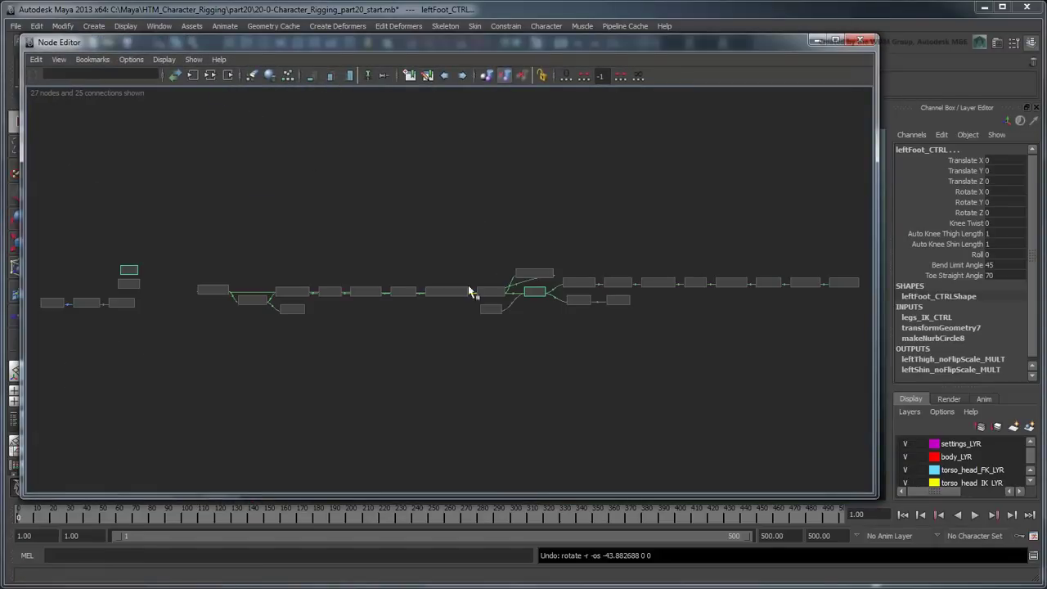
Create a clamp node below leftFoot_CTRL in the node graph, rename it leftHeel_rotClamp and widen it to show the full name
scroll(471, 292, up, 8)
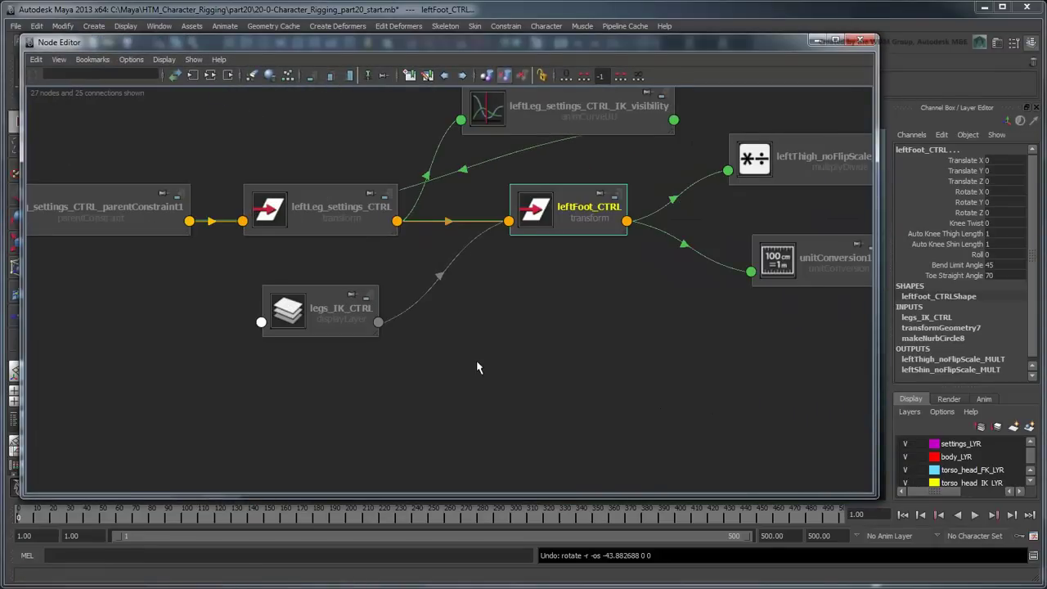
alt+middle_drag(476, 360, 449, 382)
key(Tab)
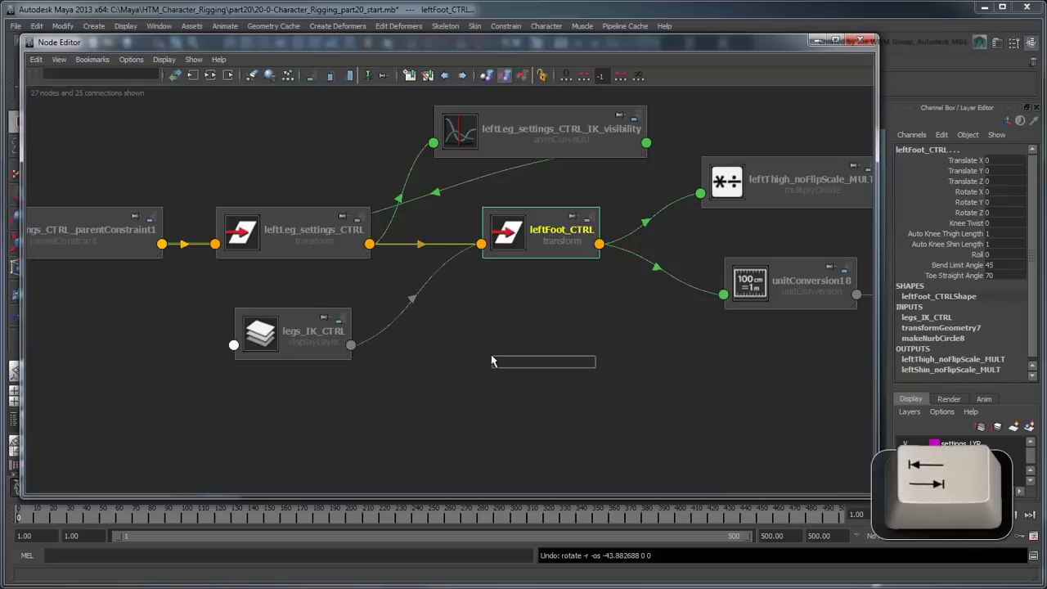
text(clamp)
key(Return)
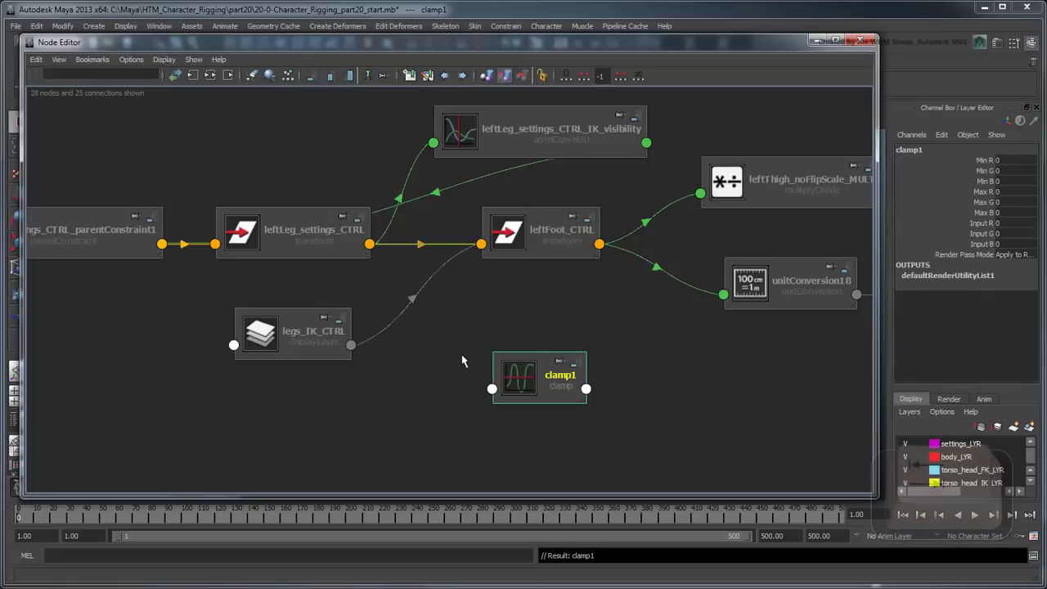
double_click(552, 376)
text(leftHeel_r)
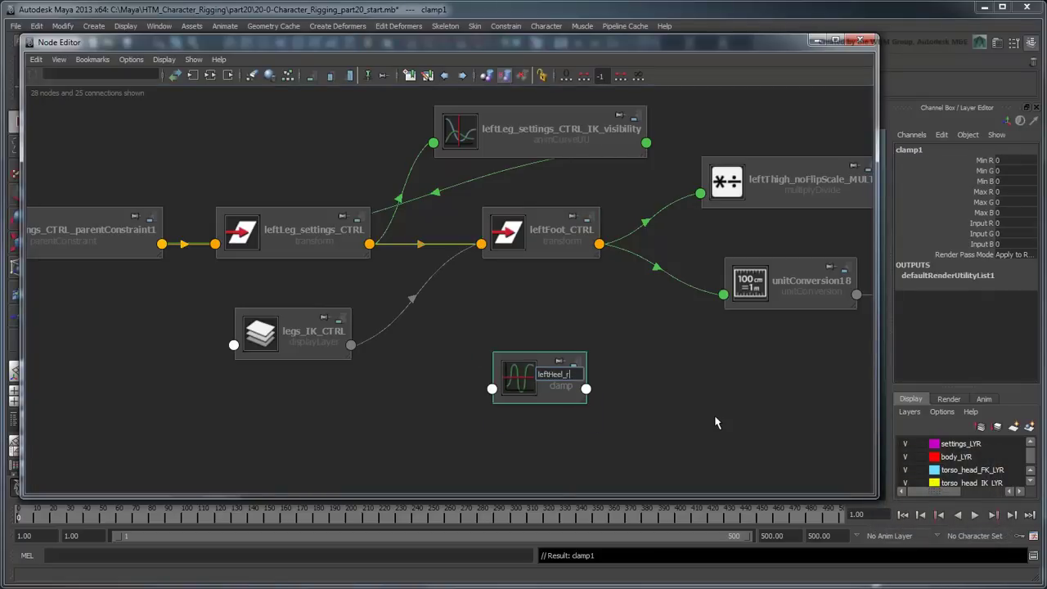
text(otClamp)
key(Return)
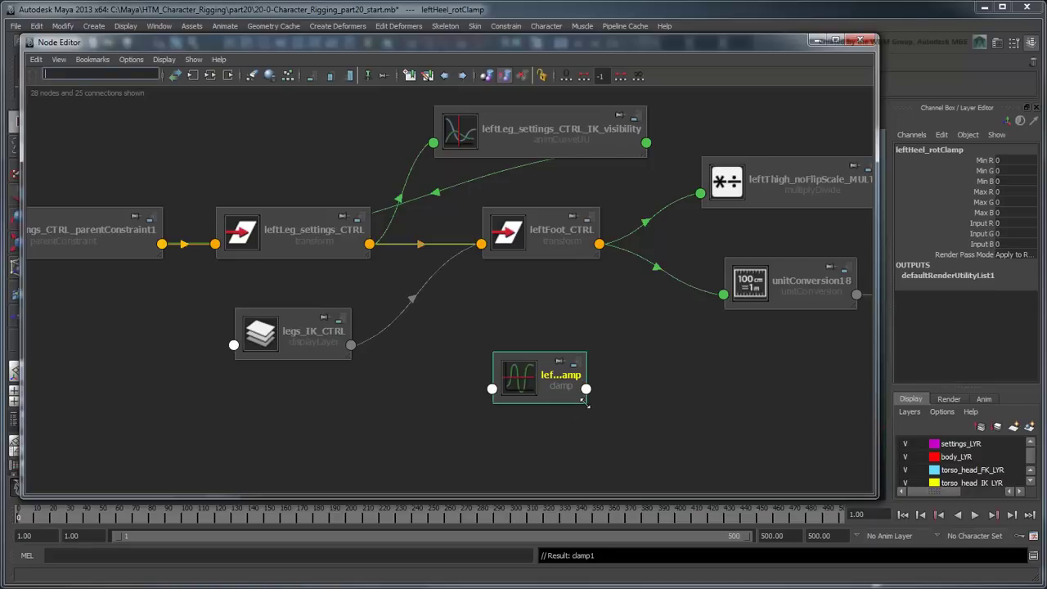
drag(583, 401, 645, 402)
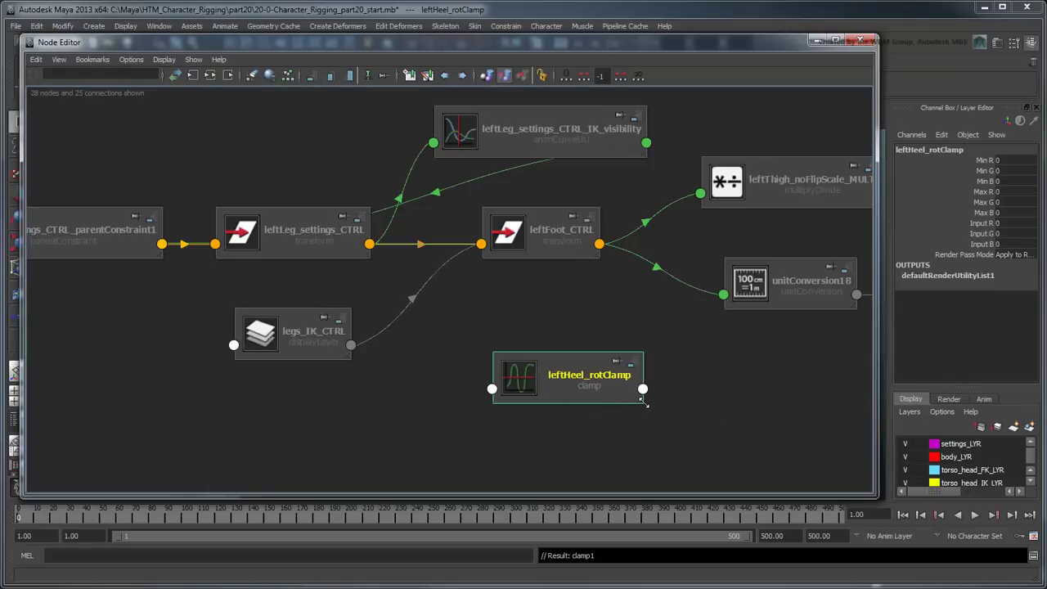
Connect the Roll attribute of leftFoot_CTRL to Input R of leftHeel_rotClamp
click(603, 245)
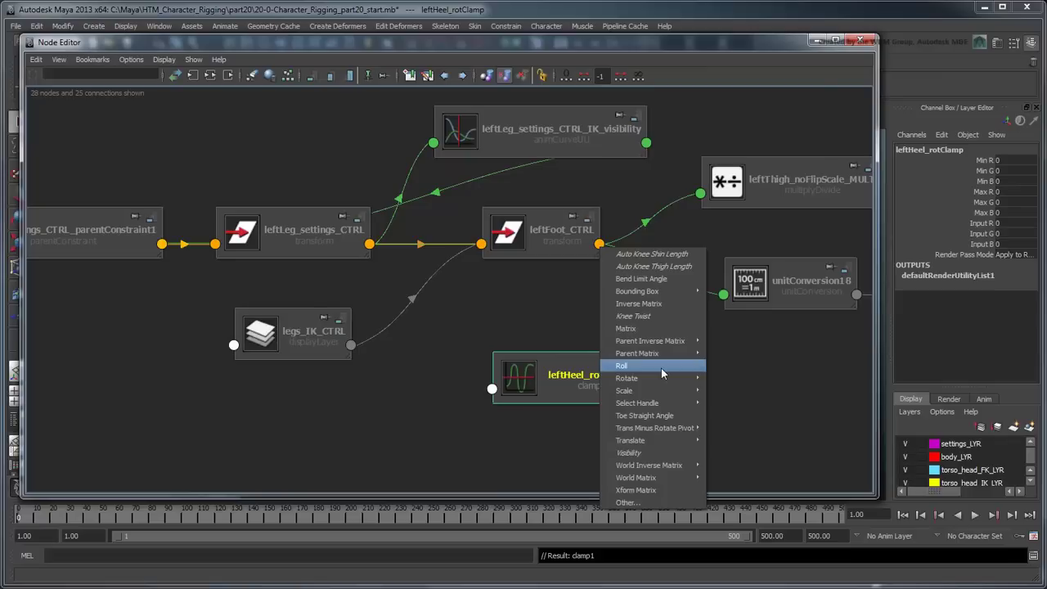
click(661, 366)
click(502, 400)
mouse_move(528, 400)
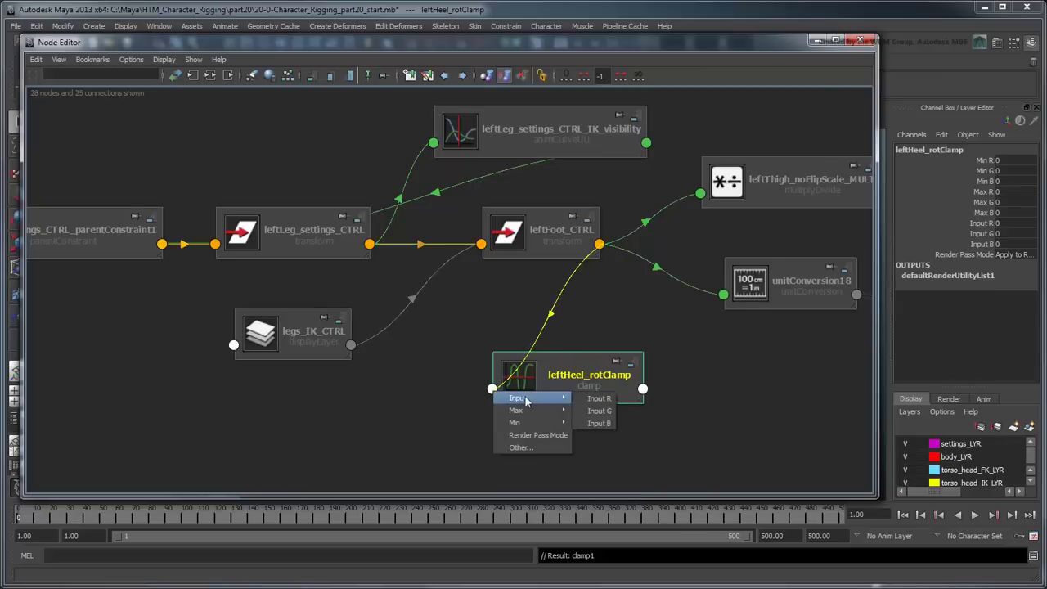
click(595, 399)
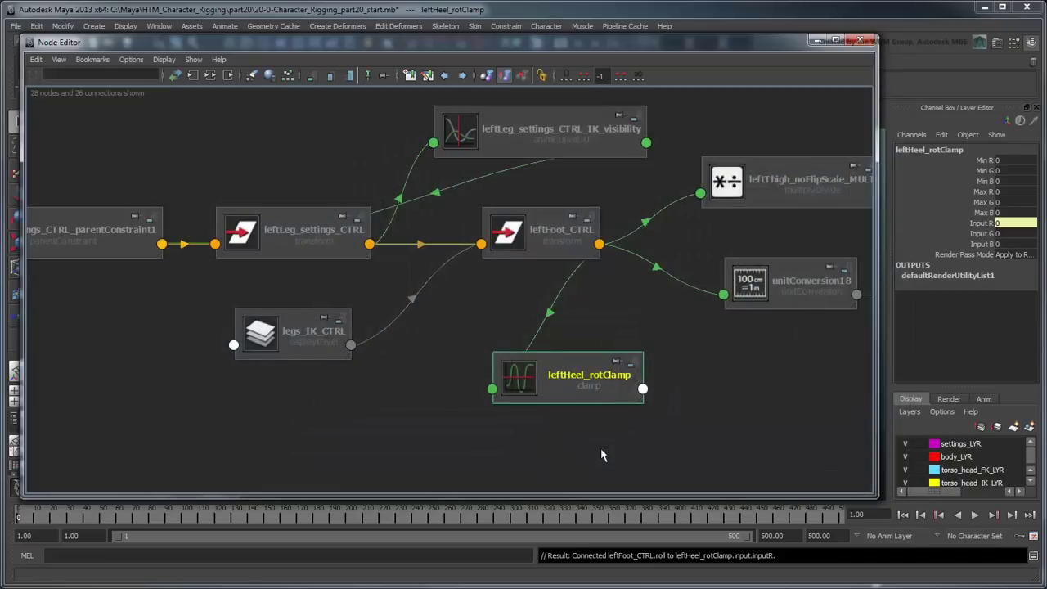
Set the Min R value of leftHeel_rotClamp to -90
click(1014, 161)
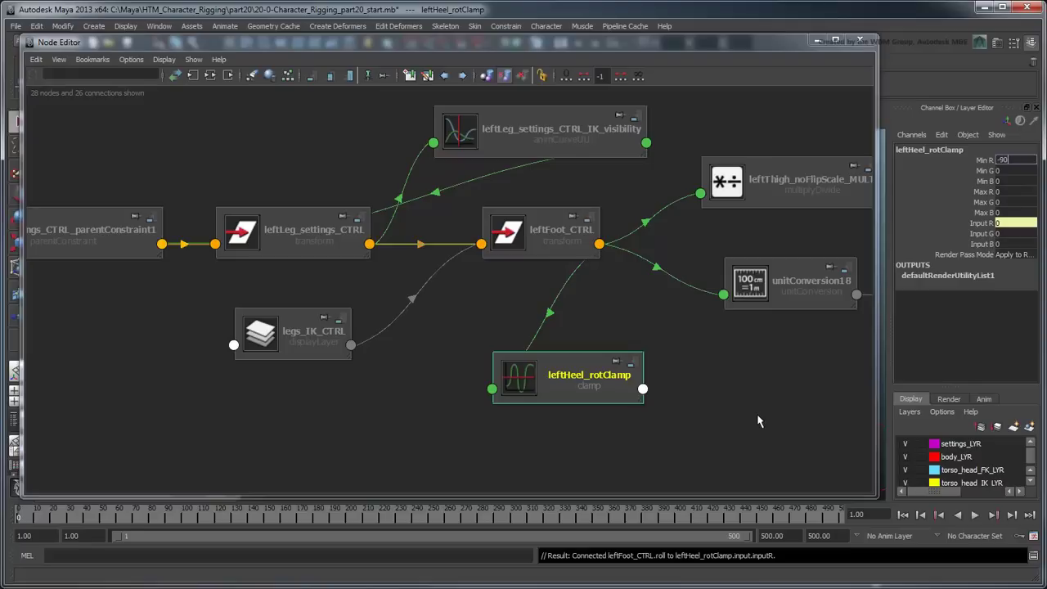
text(-90)
key(Return)
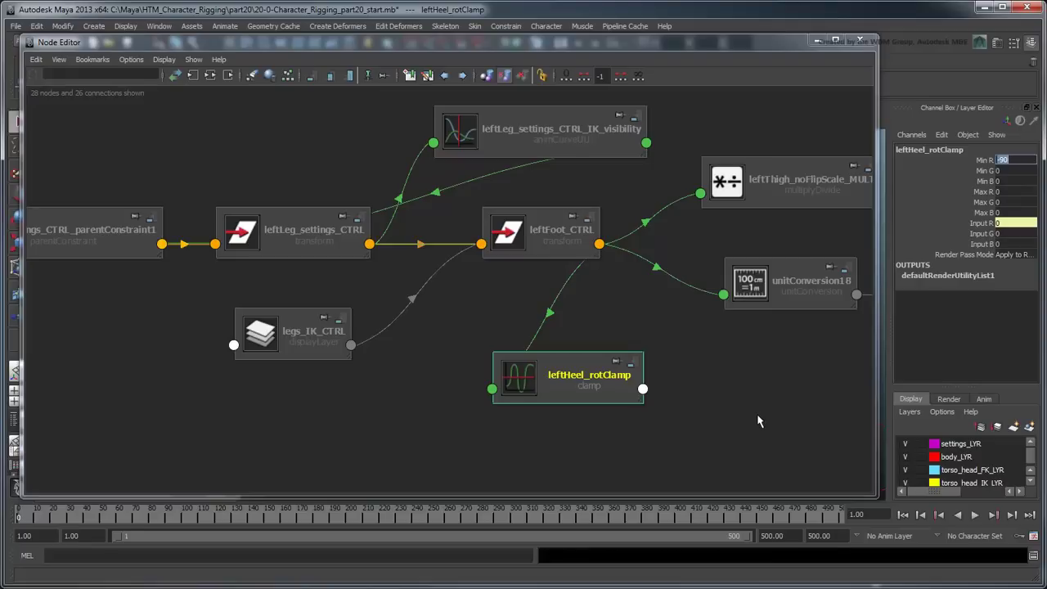
Move the heel_LOC node across the graph to sit beside leftHeel_rotClamp
scroll(360, 369, down, 5)
scroll(390, 367, up, 5)
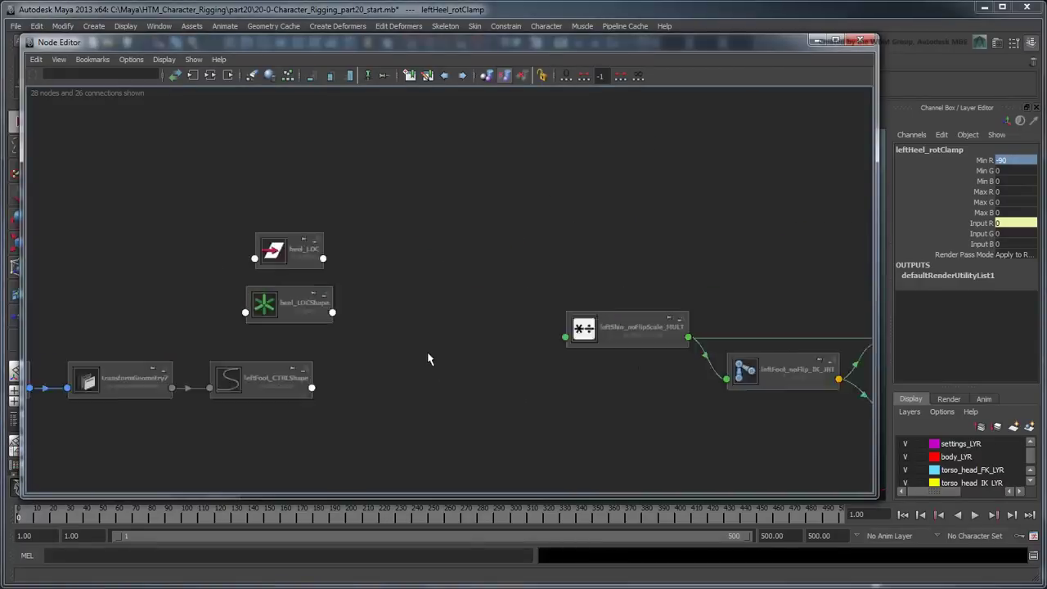
scroll(427, 359, up, 2)
click(228, 236)
scroll(462, 381, down, 5)
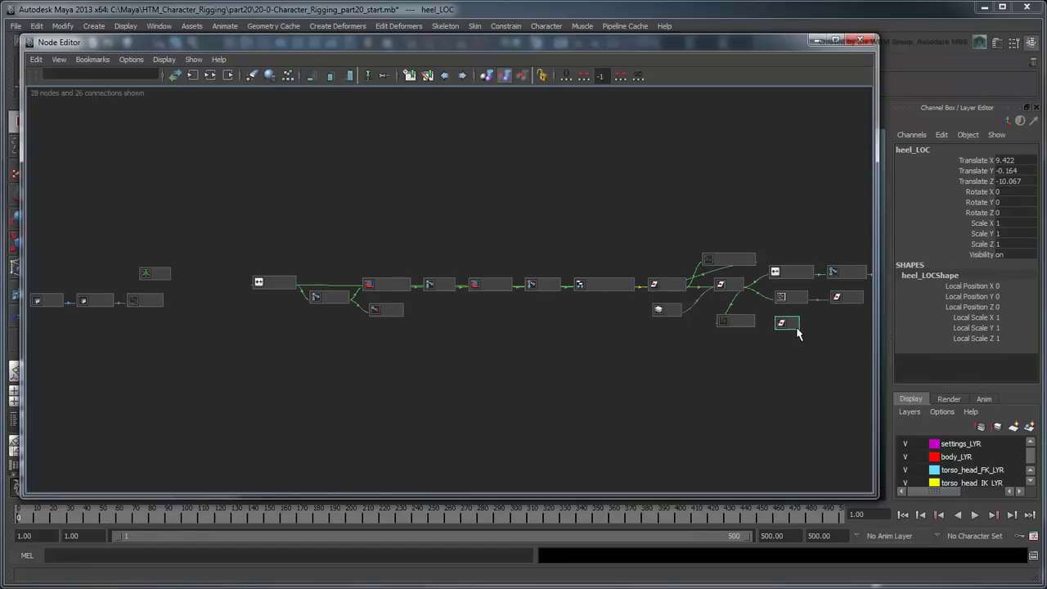
scroll(524, 374, up, 5)
alt+middle_drag(531, 399, 413, 291)
Connect Output R of leftHeel_rotClamp to Rotate X of heel_LOC and line up the unit conversion node between them
click(461, 347)
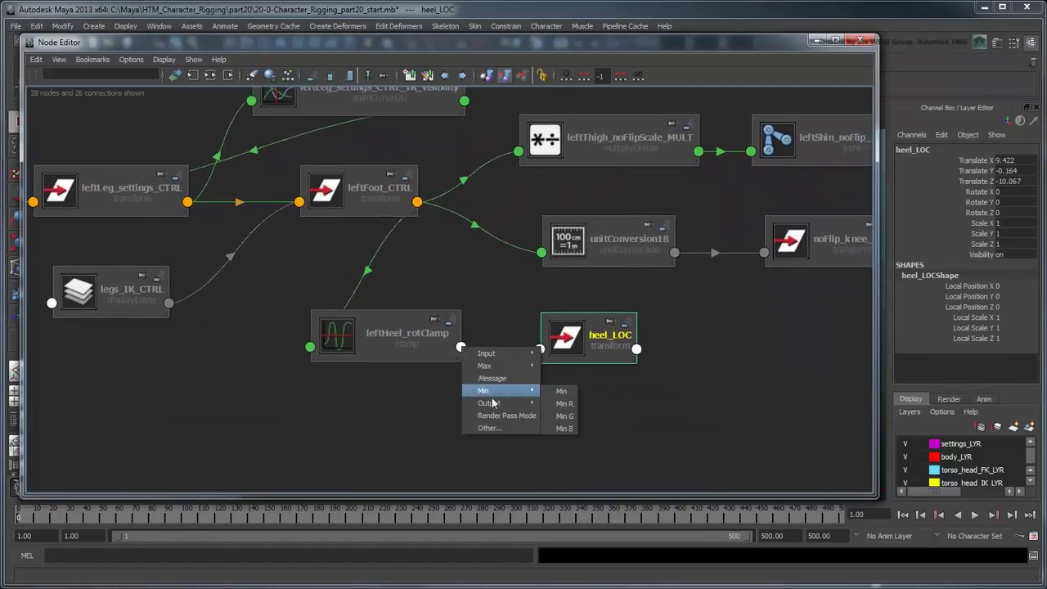
click(559, 413)
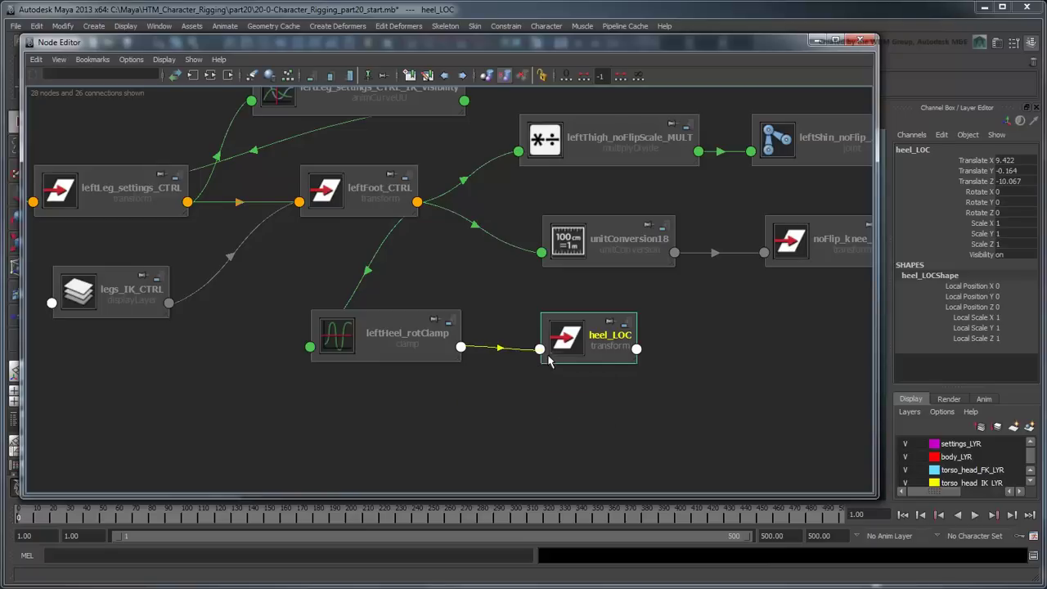
click(540, 349)
mouse_move(568, 357)
click(628, 359)
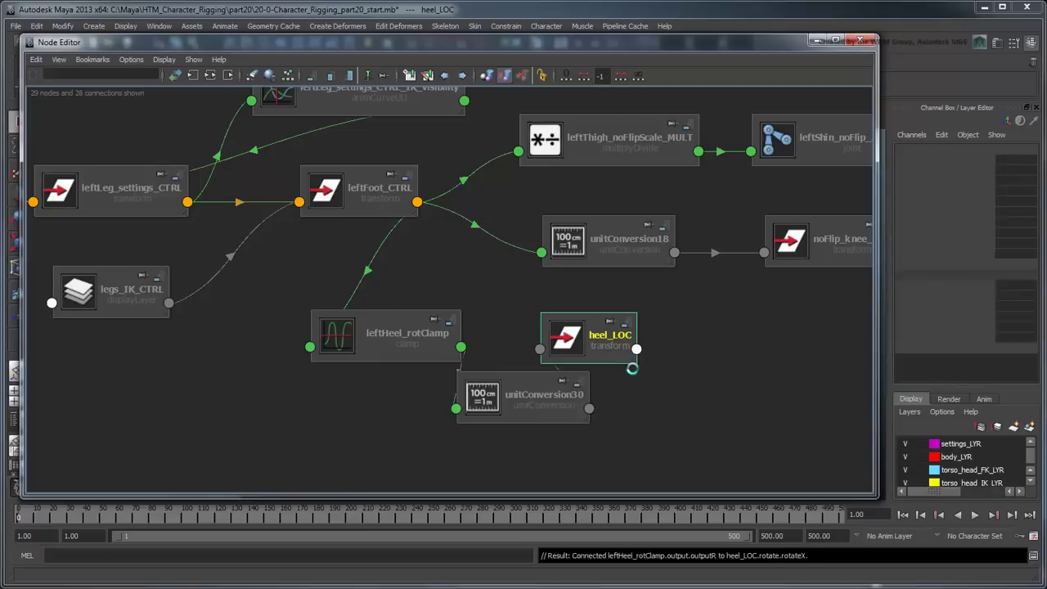
drag(605, 340, 707, 340)
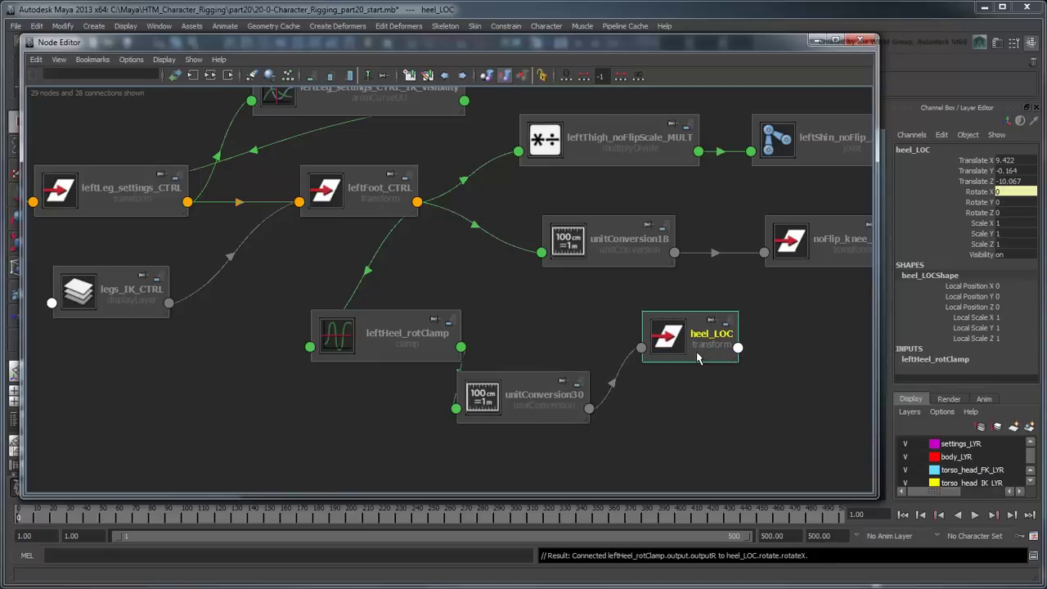
drag(550, 405, 576, 341)
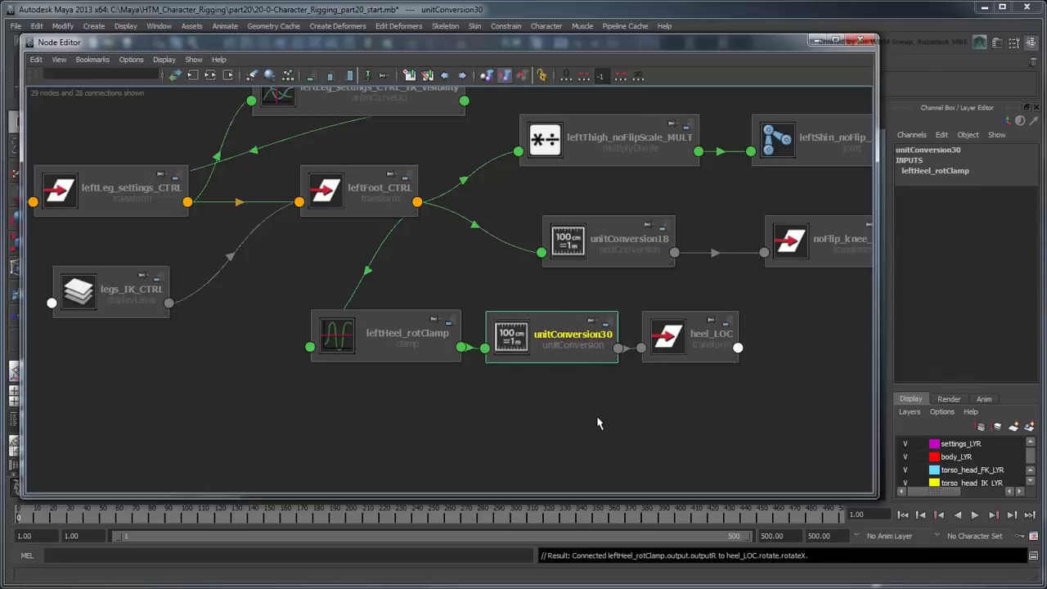
Test the Roll attribute of leftFoot_CTRL in the viewport, reset it to 0 and save the scene
click(817, 39)
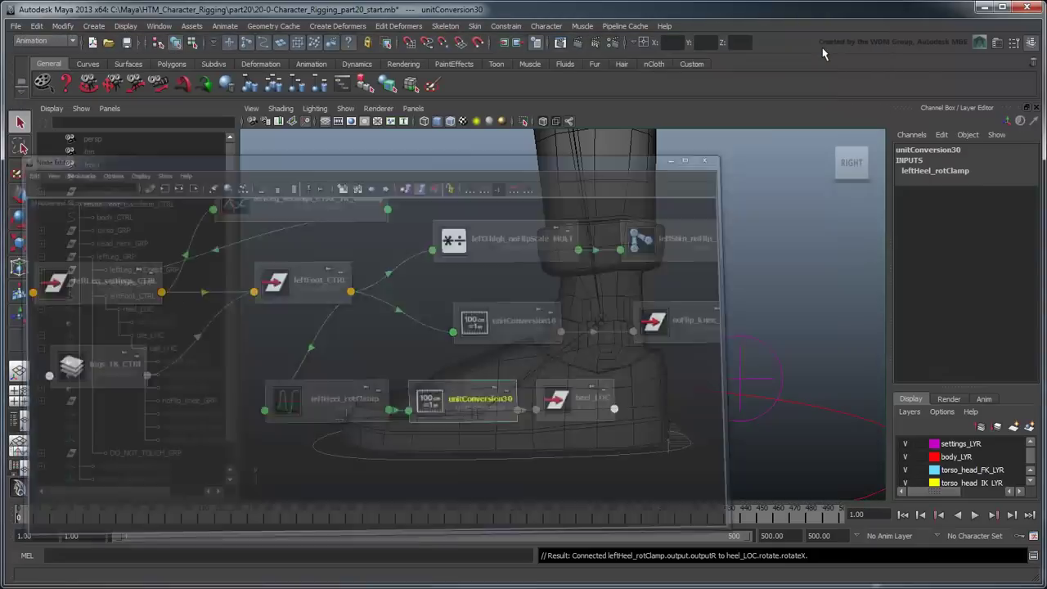
click(650, 463)
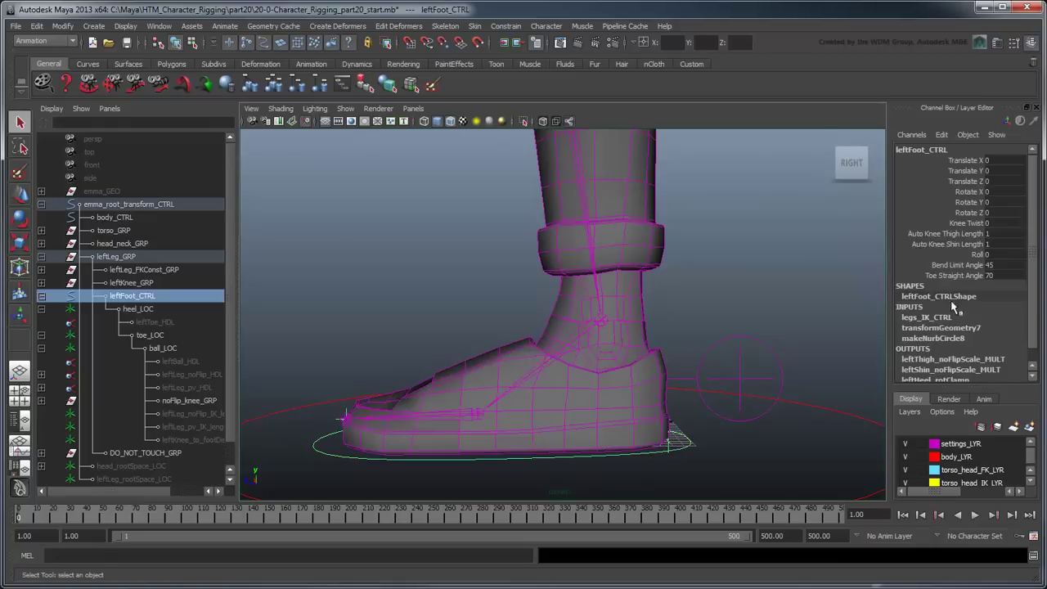
click(978, 254)
middle_drag(842, 303, 1021, 317)
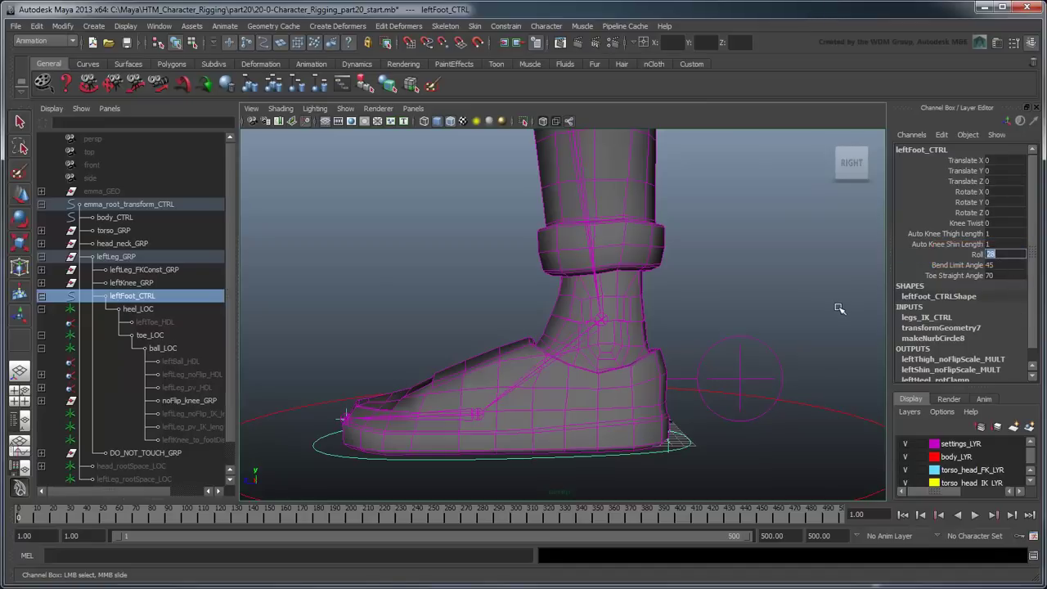
key(Return)
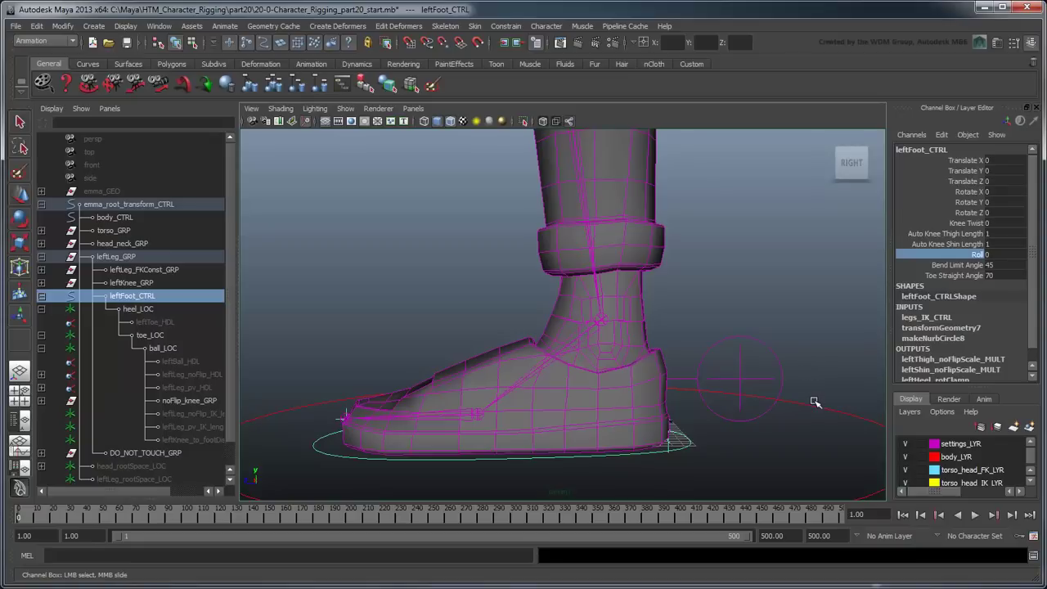
key(ctrl+s)
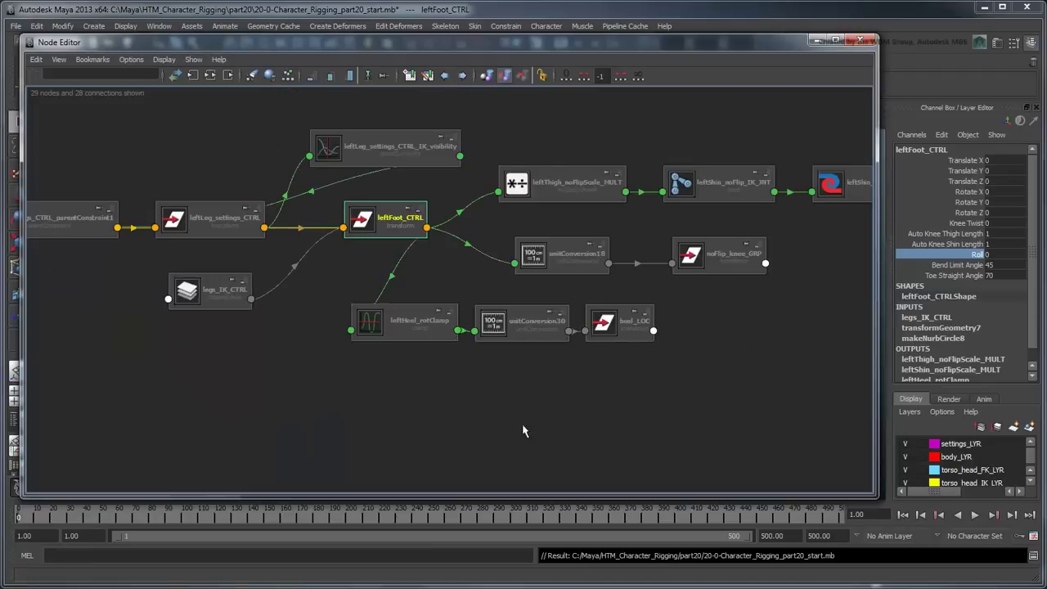
Create a second clamp node below leftHeel_rotClamp, rename it leftBall_rotClamp and widen it to show the full name
key(Tab)
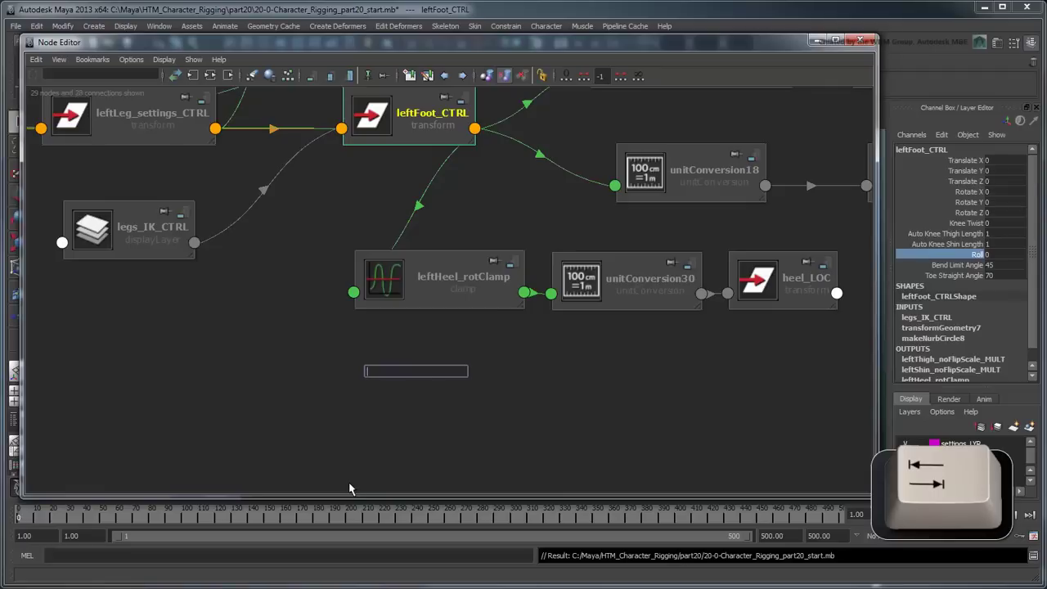
text(clamp)
key(Return)
double_click(447, 398)
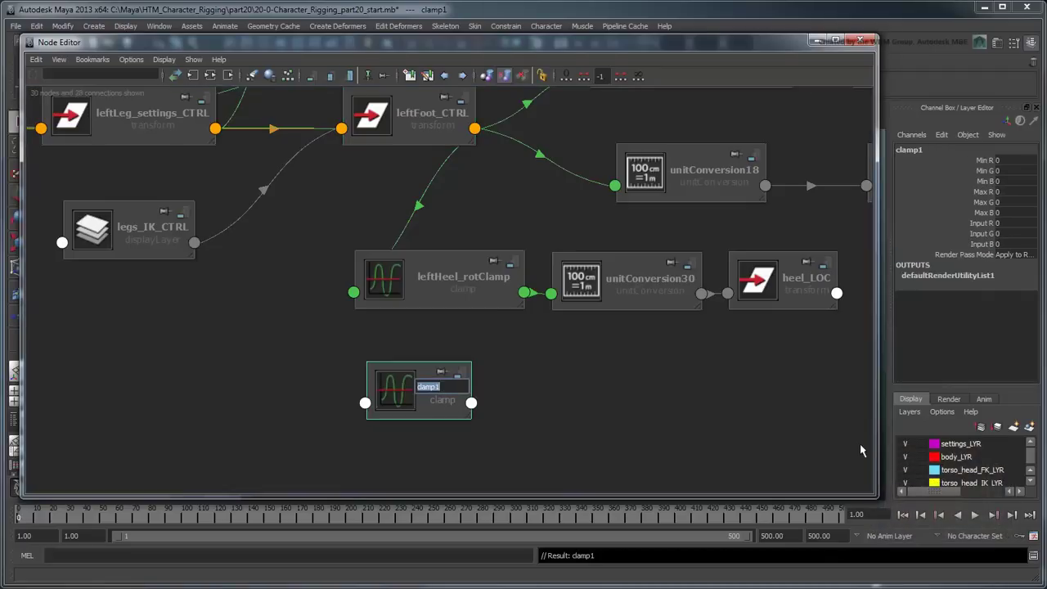
text(leftBall_rotClamp)
key(Return)
drag(472, 419, 514, 407)
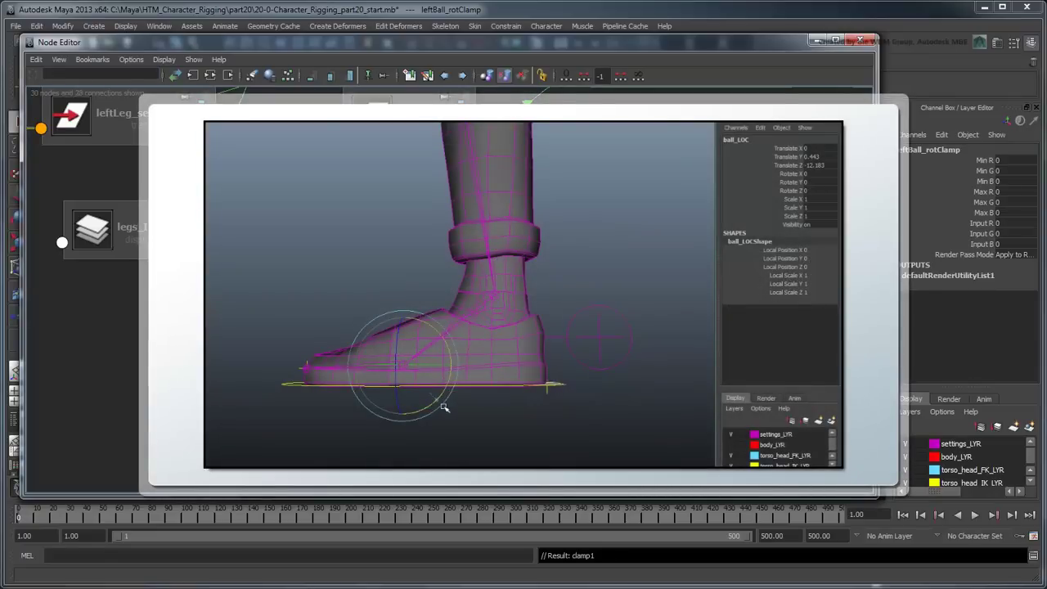
mouse_move(444, 404)
mouse_down()
mouse_move(440, 376)
mouse_move(418, 360)
mouse_up()
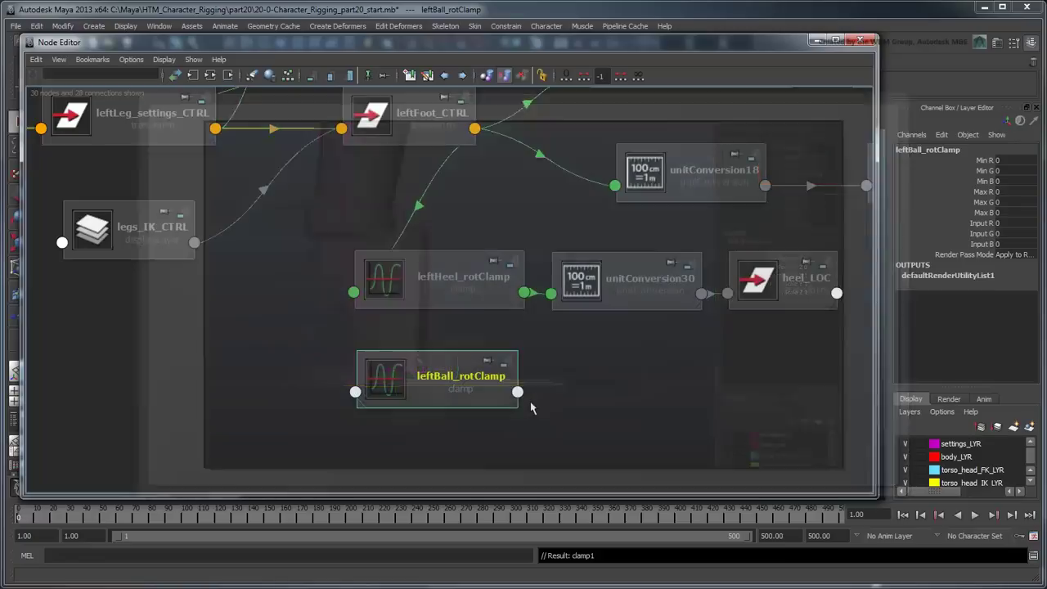
Connect the Roll attribute of leftFoot_CTRL to Input R of leftBall_rotClamp
alt+middle_drag(496, 199, 496, 207)
click(475, 148)
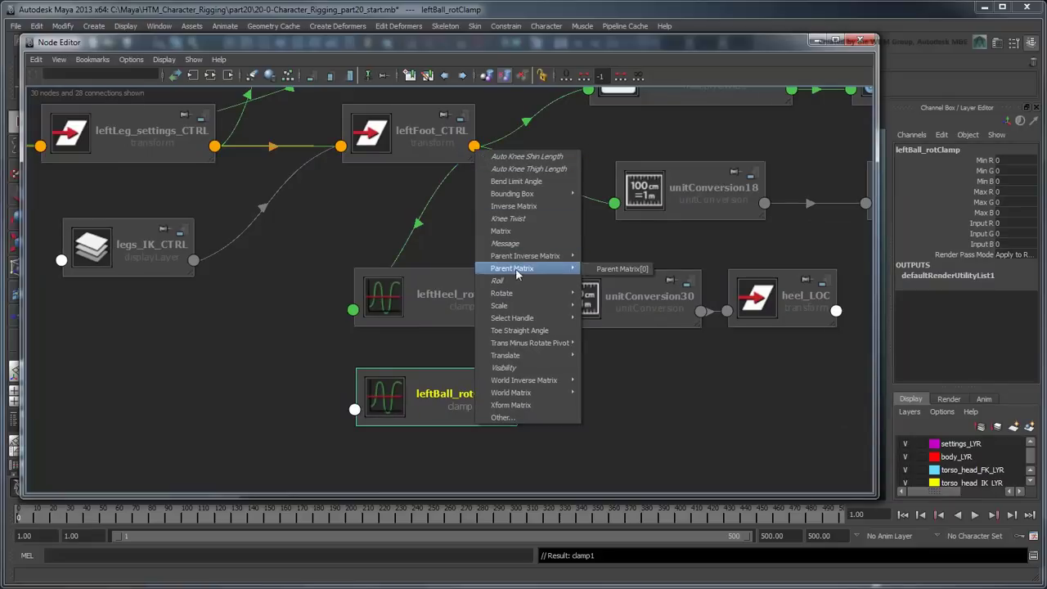
click(500, 278)
click(354, 410)
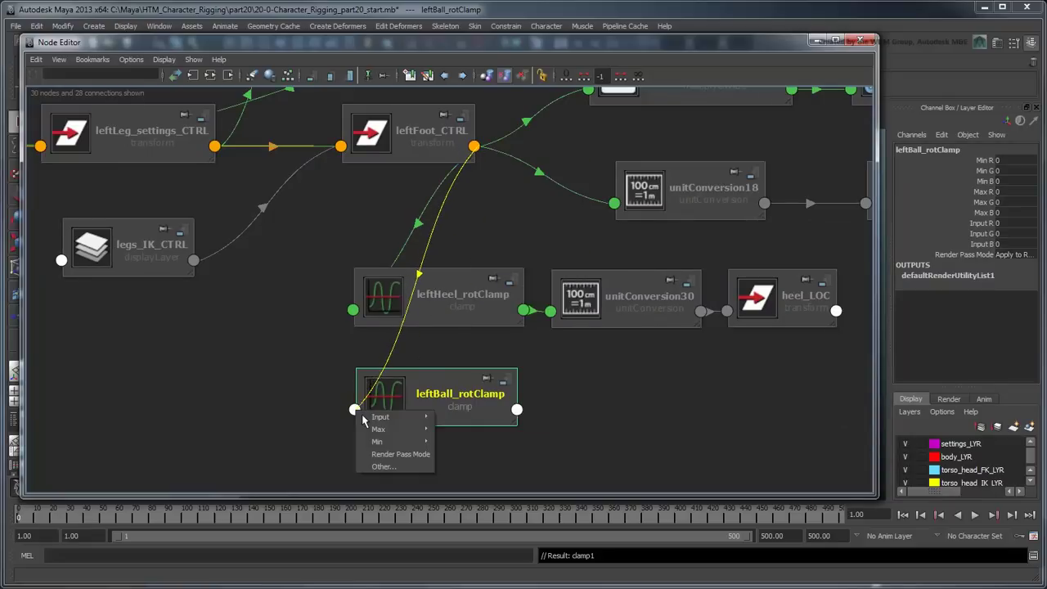
mouse_move(407, 419)
click(459, 418)
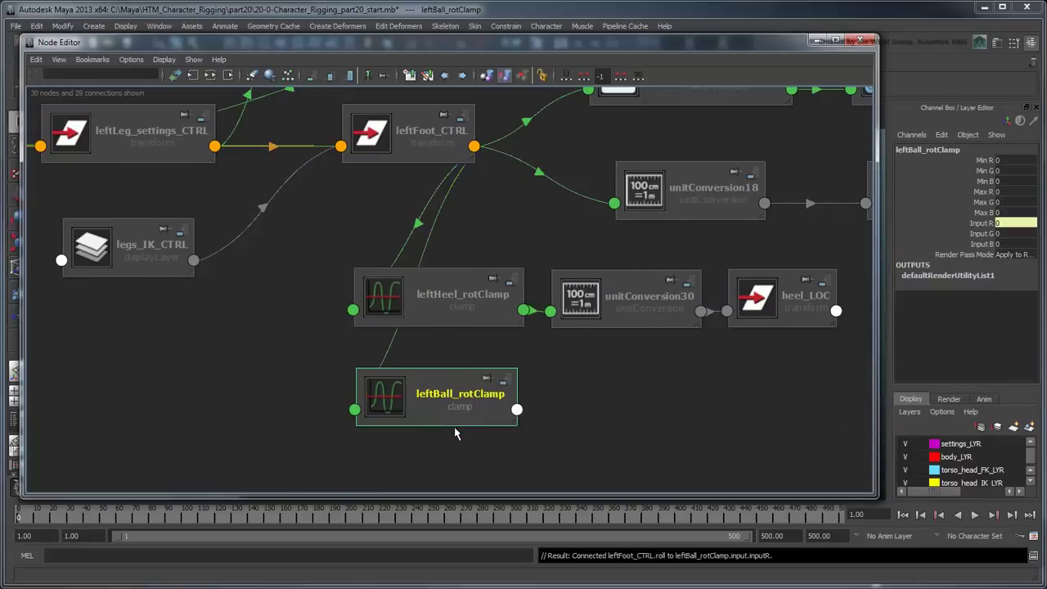
Set the Max R value of leftBall_rotClamp to 90
click(1002, 192)
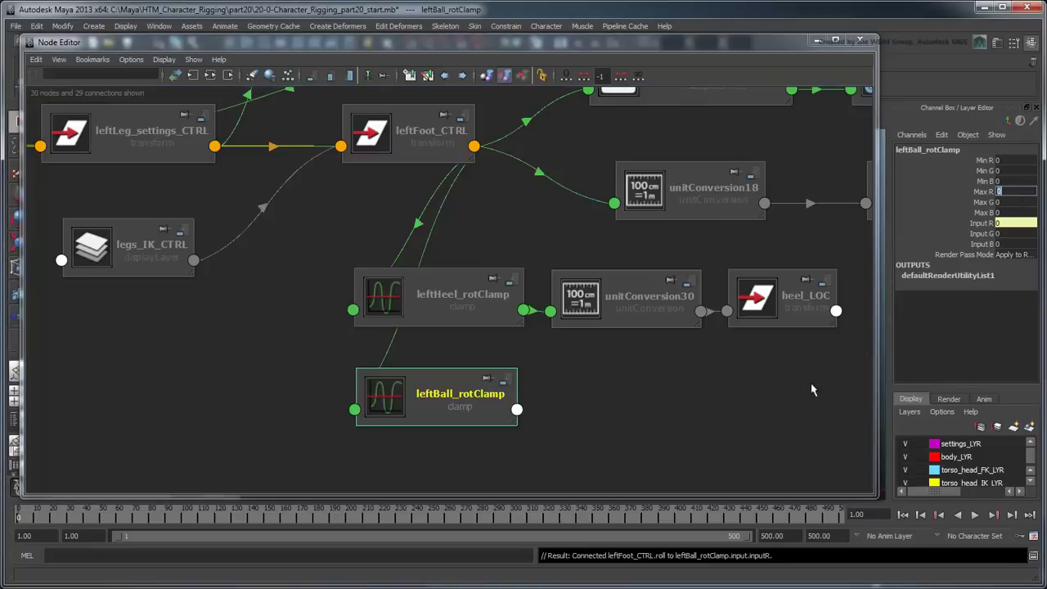
text(90)
key(Return)
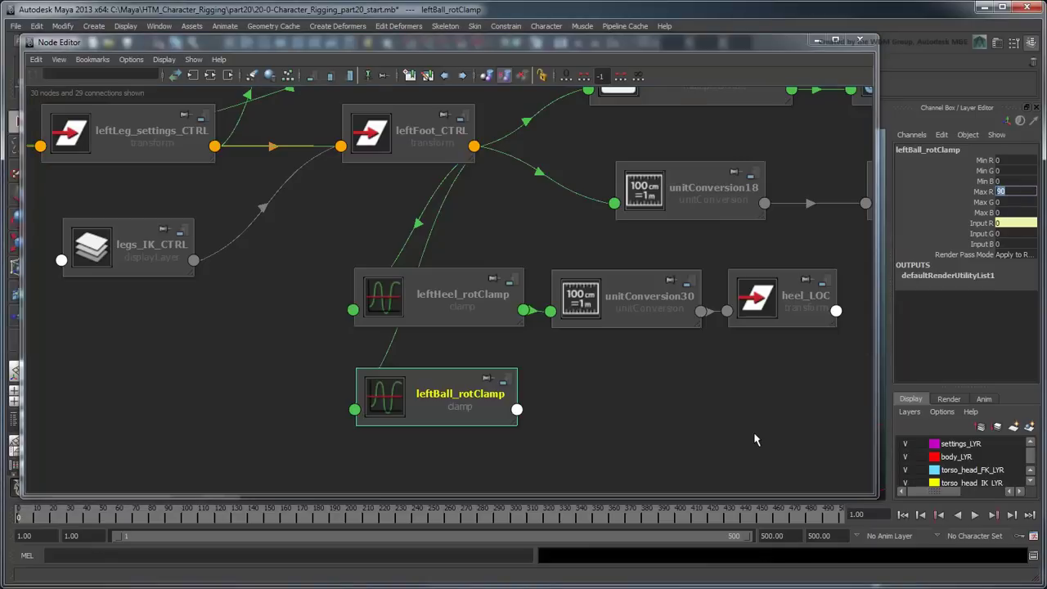
Add ball_LOC from the scene hierarchy to the node graph and place it beneath heel_LOC
drag(244, 44, 413, 46)
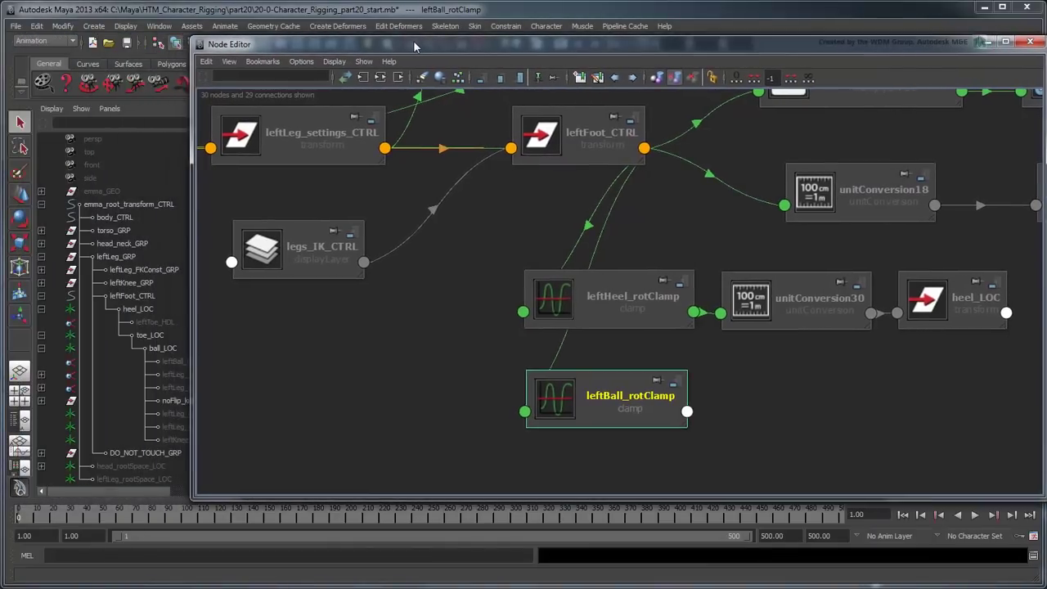
click(170, 349)
middle_drag(723, 407, 737, 409)
drag(806, 422, 963, 385)
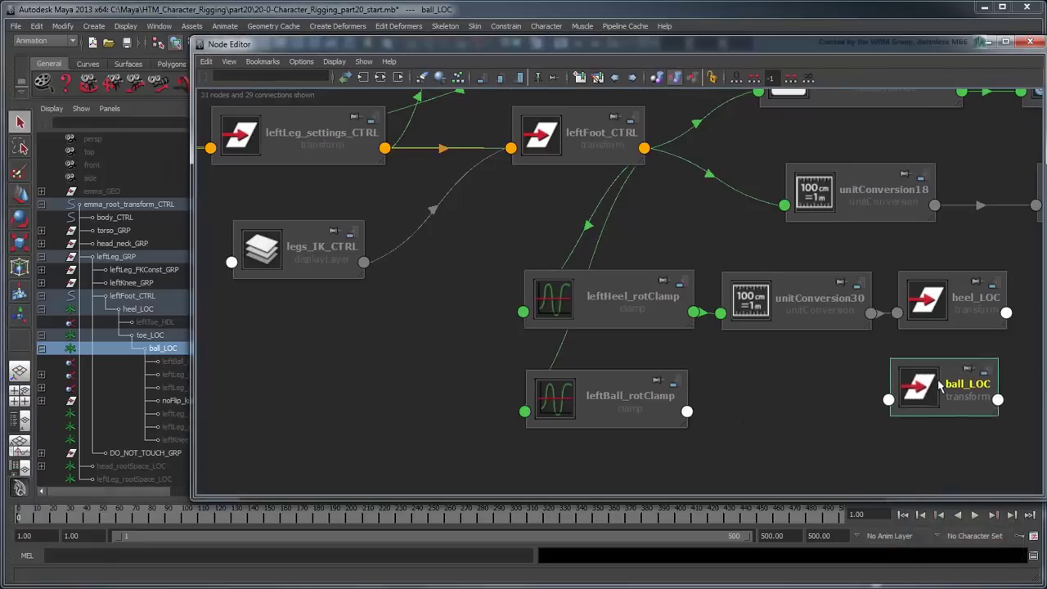
drag(733, 46, 562, 47)
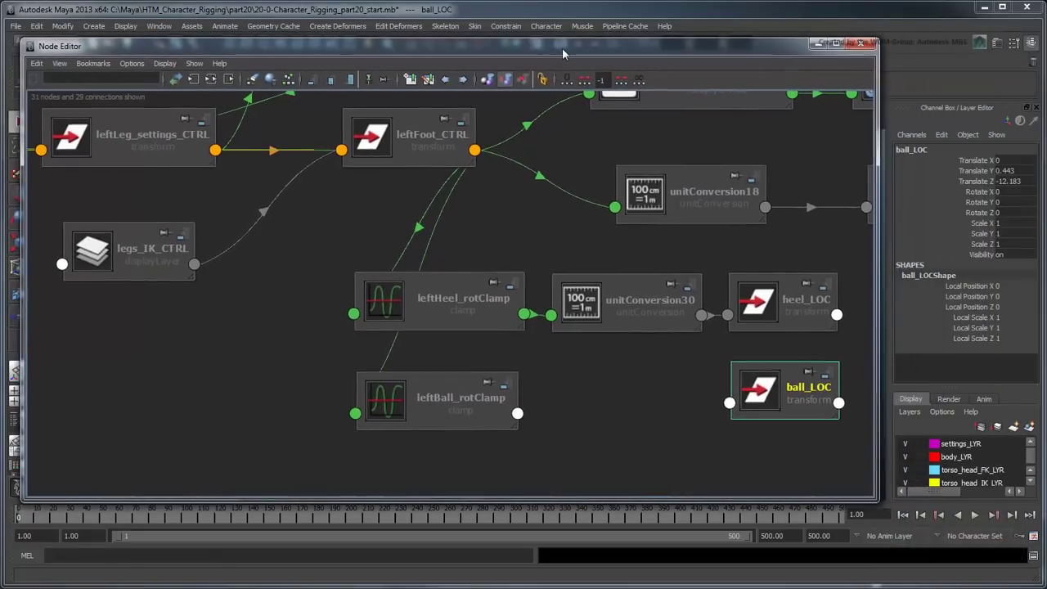
Connect Output R of leftBall_rotClamp to Rotate X of ball_LOC
click(522, 415)
mouse_move(549, 470)
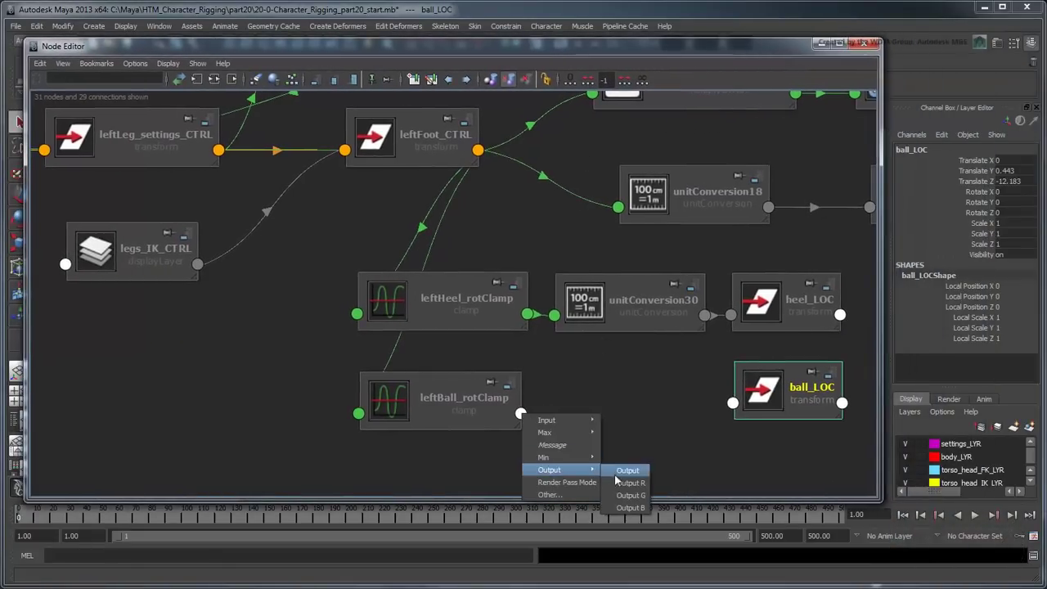
click(623, 471)
click(734, 403)
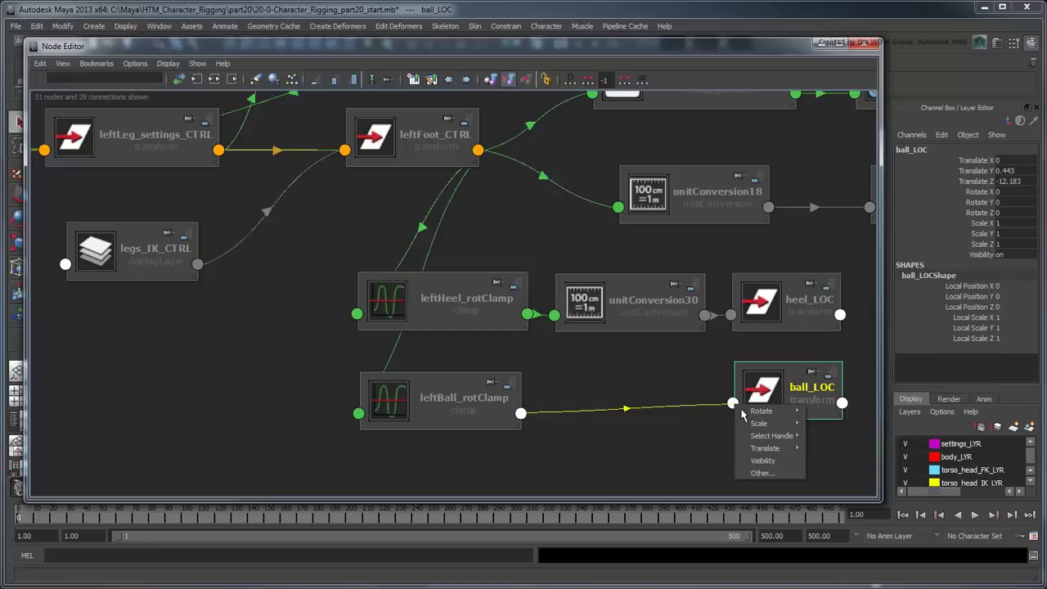
mouse_move(769, 411)
click(816, 413)
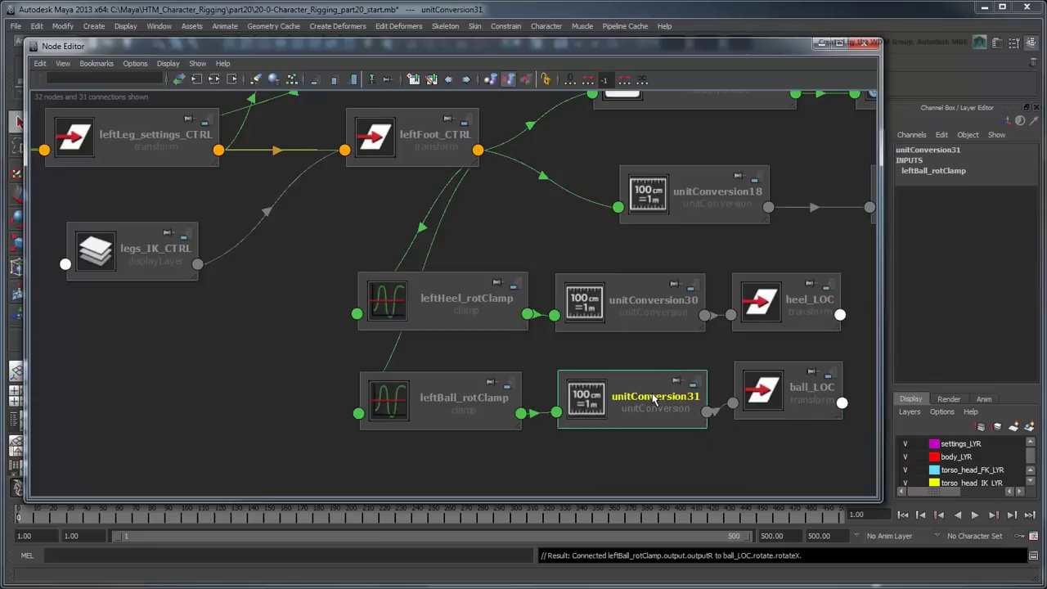
Test the heel and ball rotation by varying the Roll attribute of leftFoot_CTRL in the viewport, and reset Roll to 0
click(821, 45)
click(661, 461)
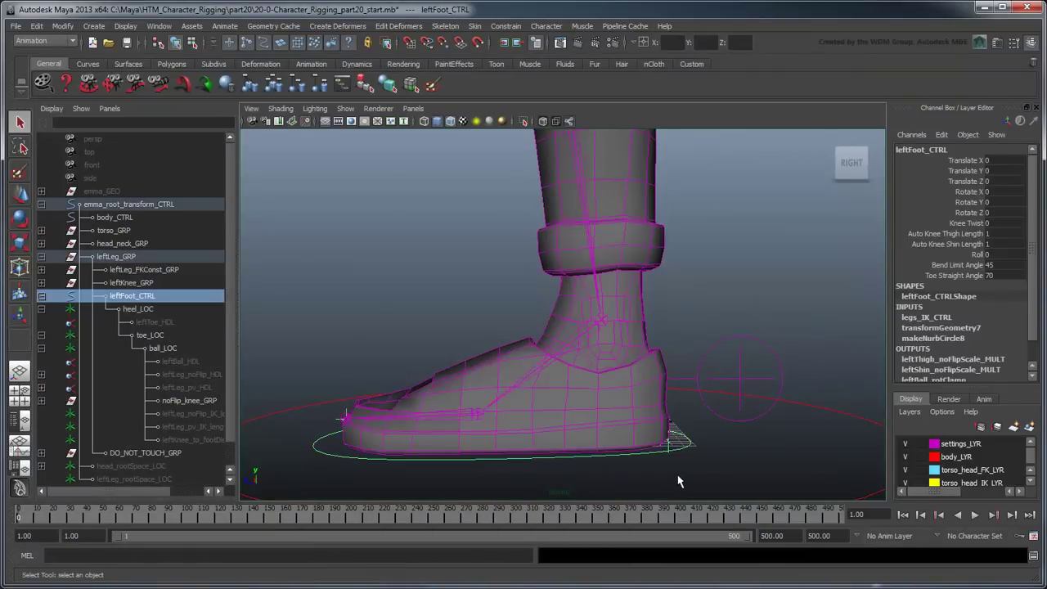
click(979, 254)
middle_drag(578, 288, 172, 313)
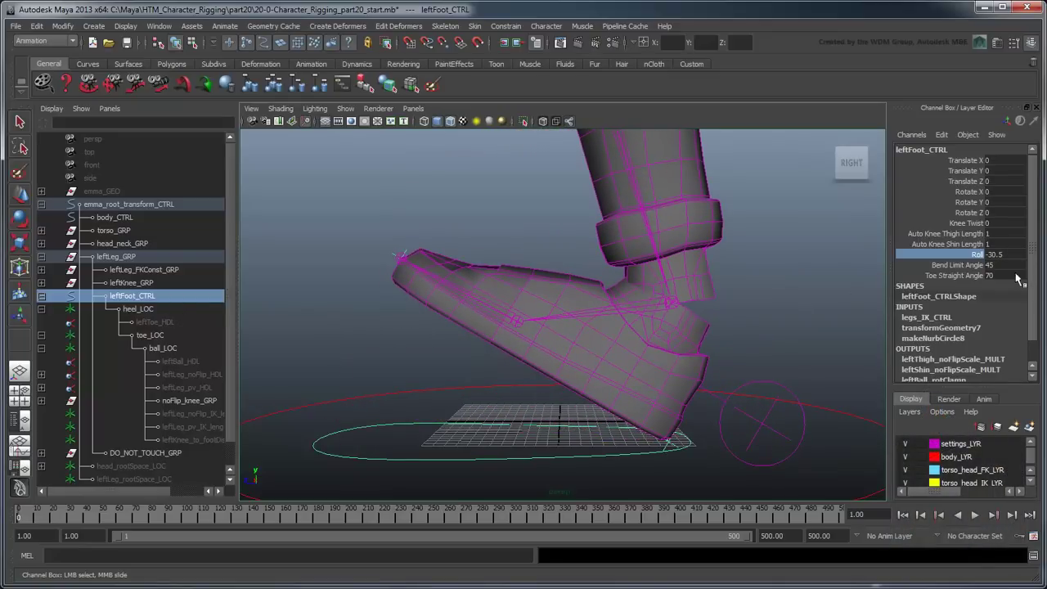
click(1014, 254)
text(0)
key(Return)
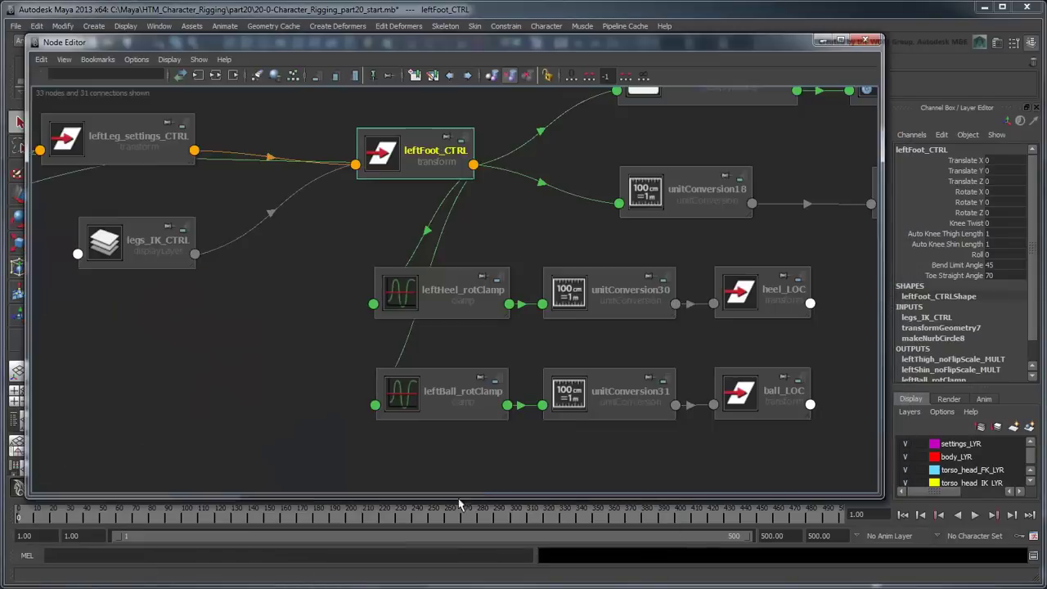
Create a third clamp node below leftBall_rotClamp and rename it leftFoot_bendToStraightClamp
scroll(484, 311, up, 5)
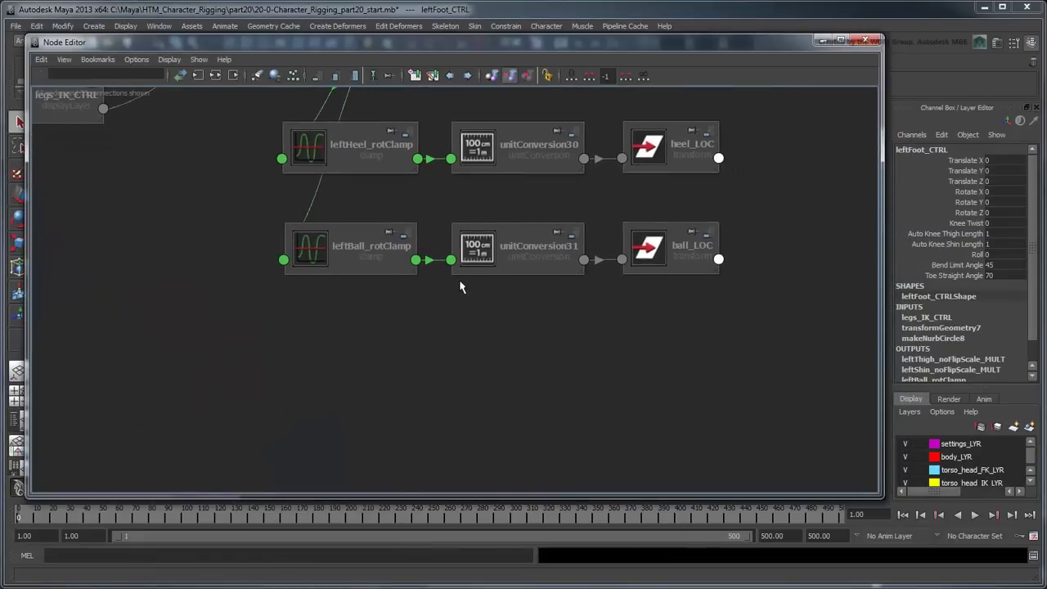
key(Tab)
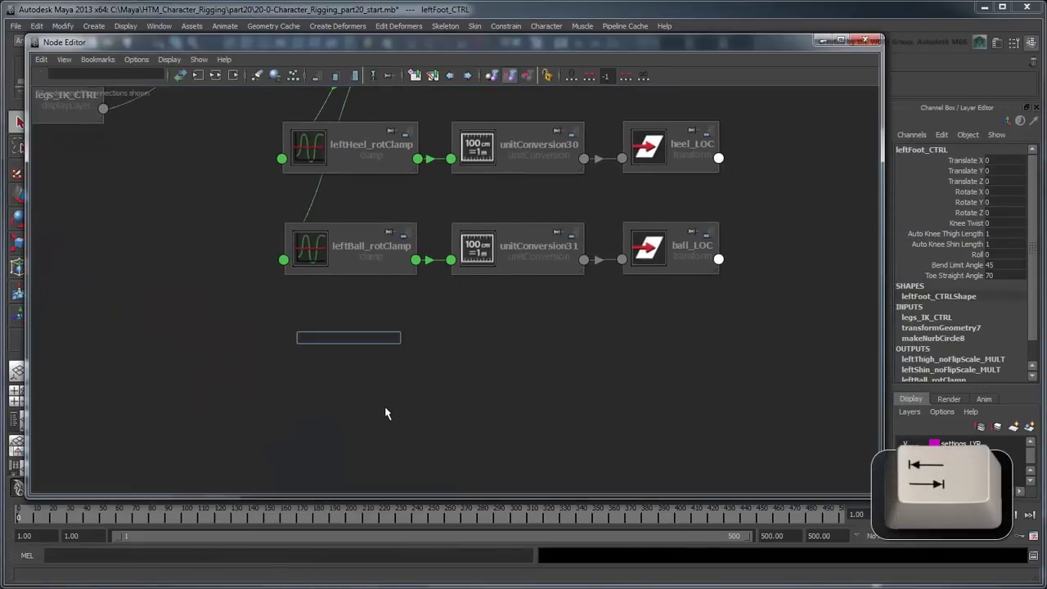
text(clamp)
key(Return)
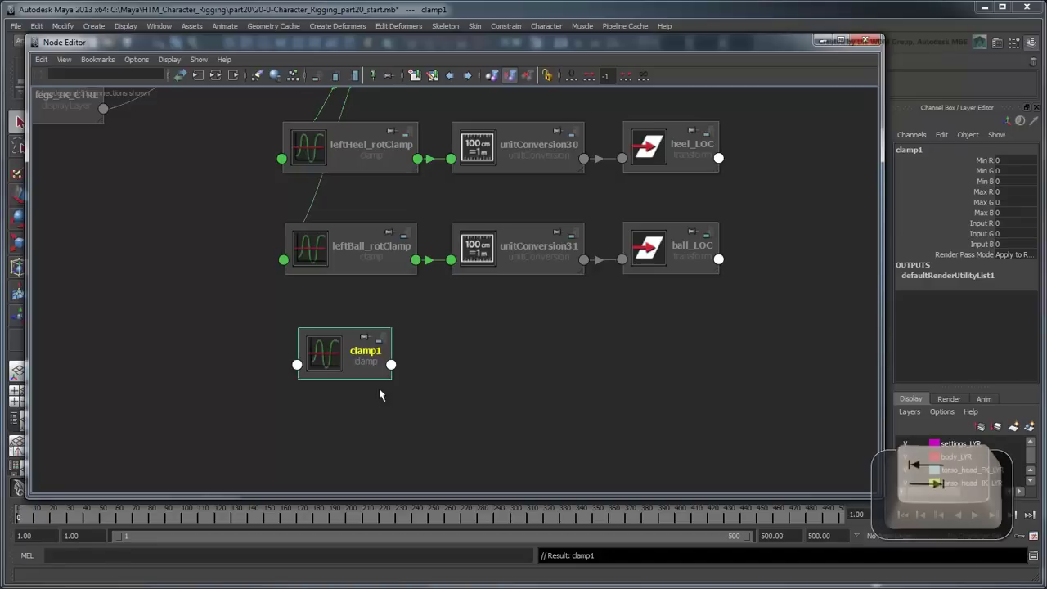
double_click(375, 353)
text(lef)
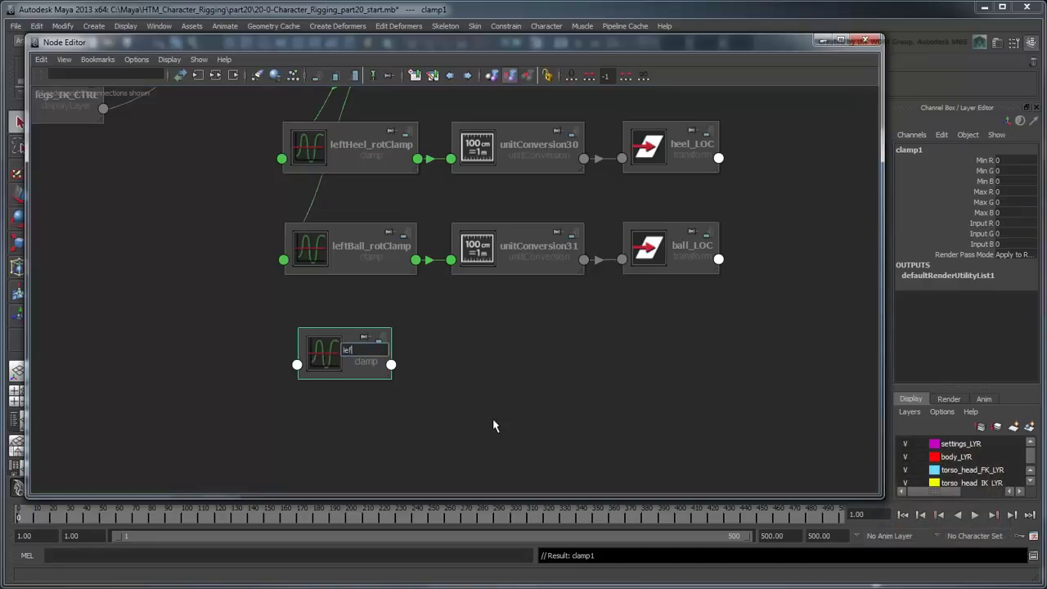
text(tFoot_bendToStraightClamp)
key(Return)
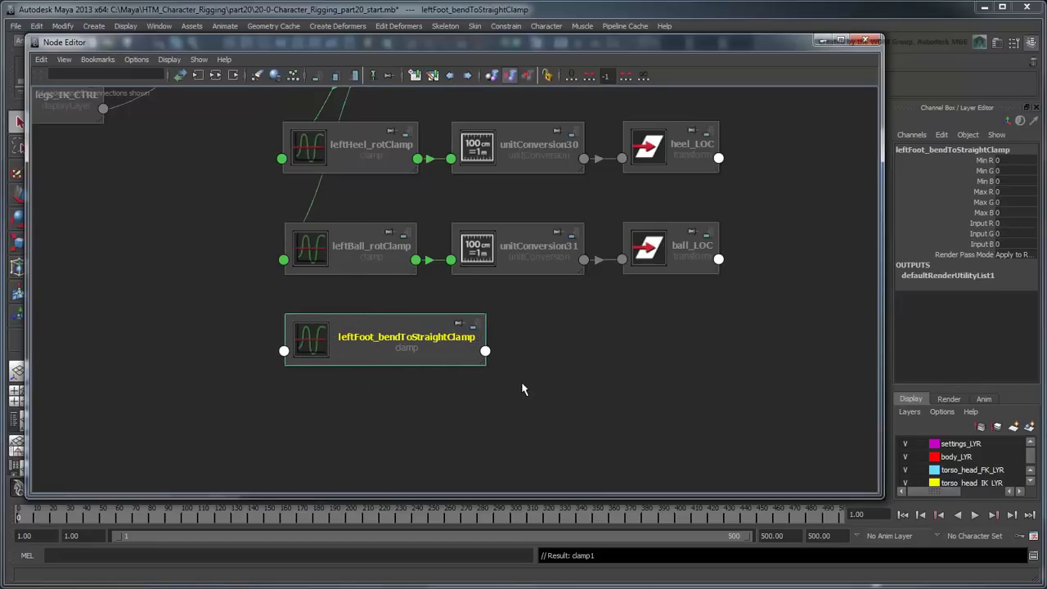
Connect the Bend Limit Angle attribute of leftFoot_CTRL to Min R of leftFoot_bendToStraightClamp
alt+right_drag(583, 327, 583, 381)
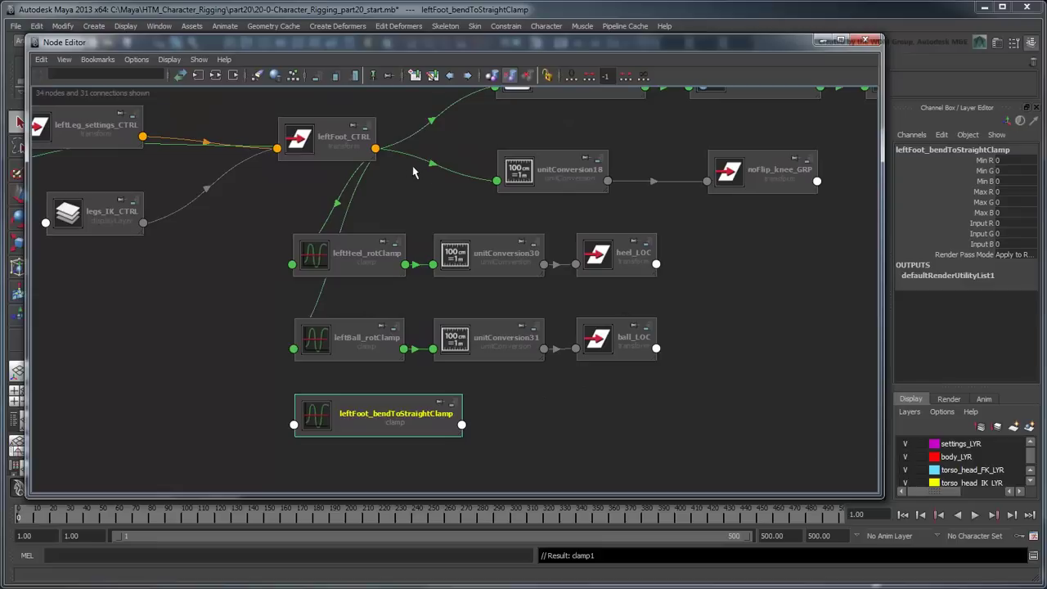
click(386, 154)
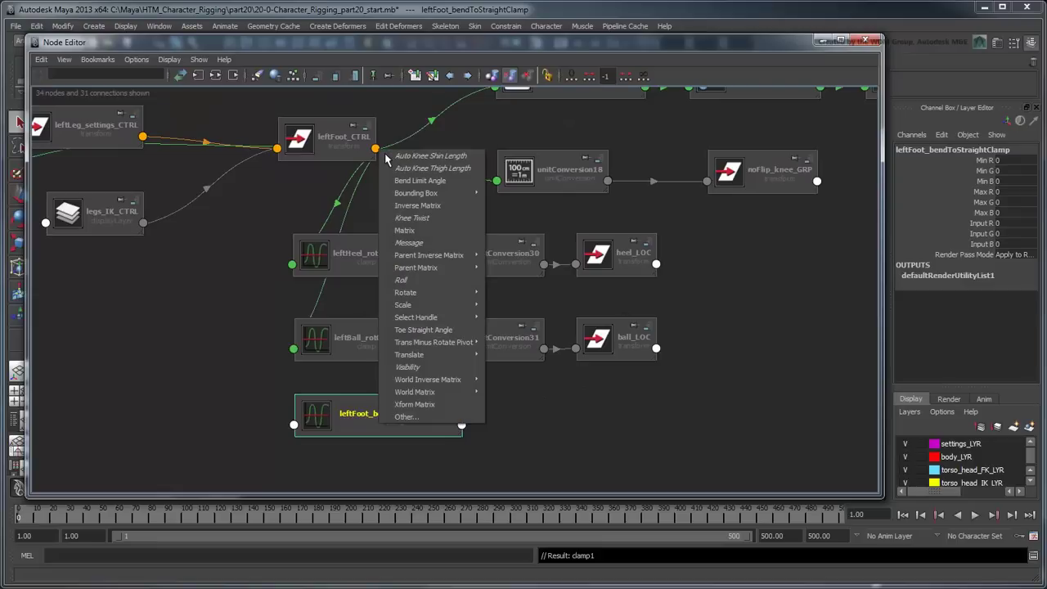
click(419, 180)
click(304, 435)
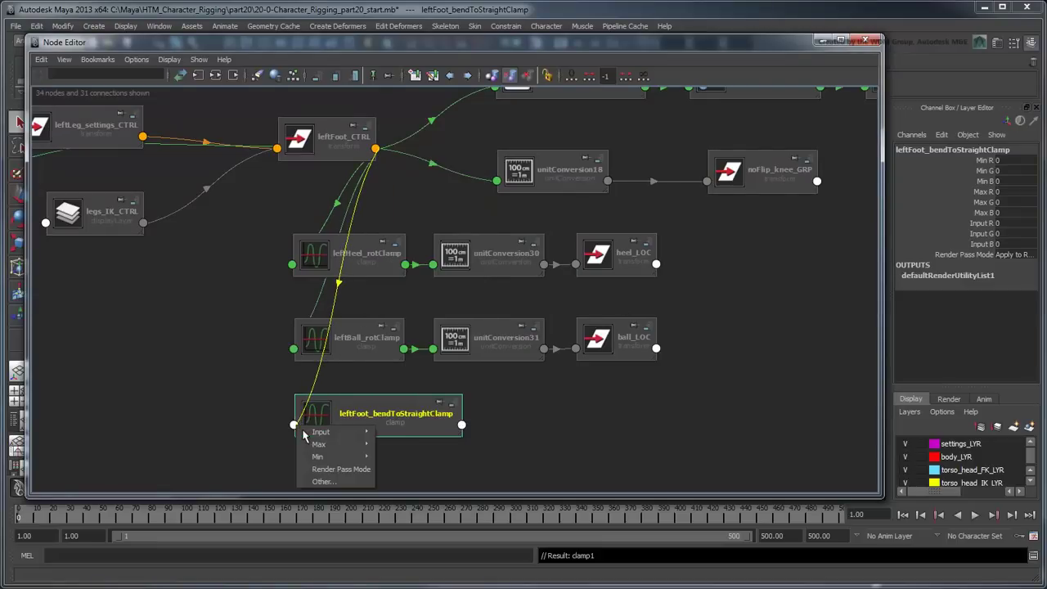
mouse_move(318, 457)
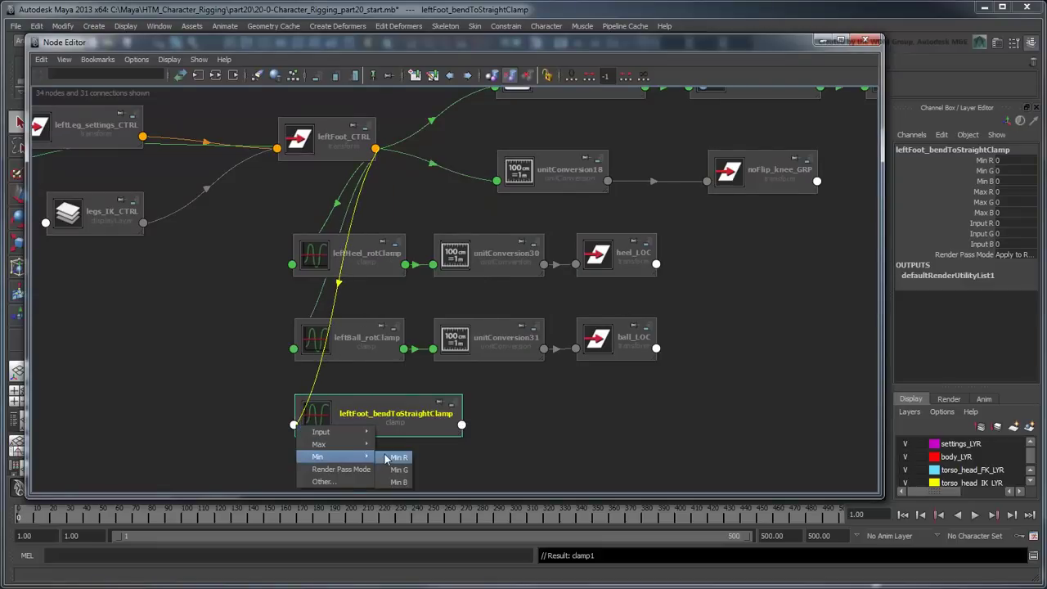
click(391, 455)
Connect the Toe Straight Angle attribute of leftFoot_CTRL to Max R of leftFoot_bendToStraightClamp
click(376, 149)
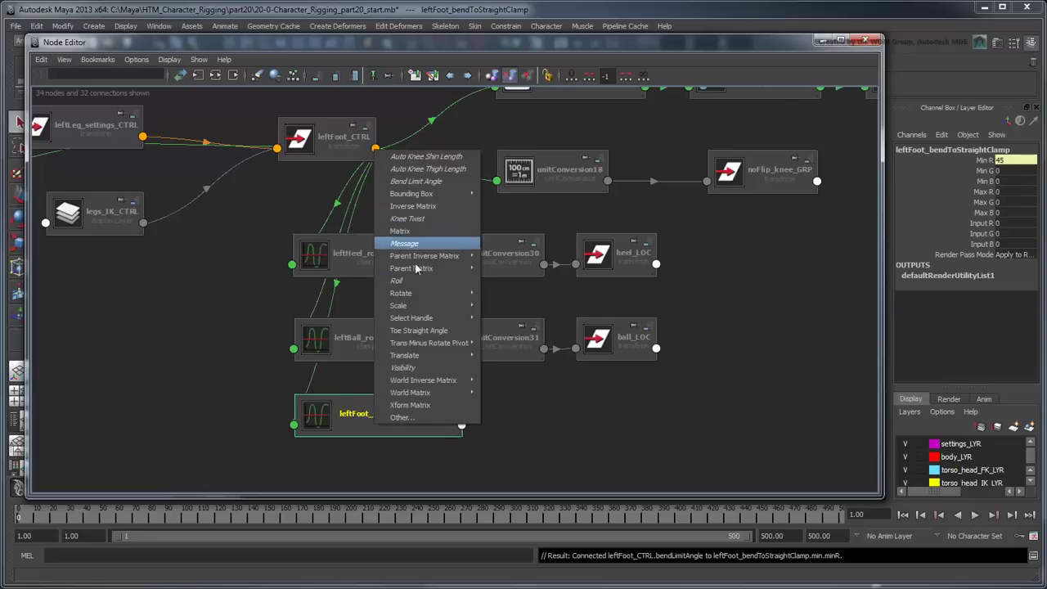
click(436, 332)
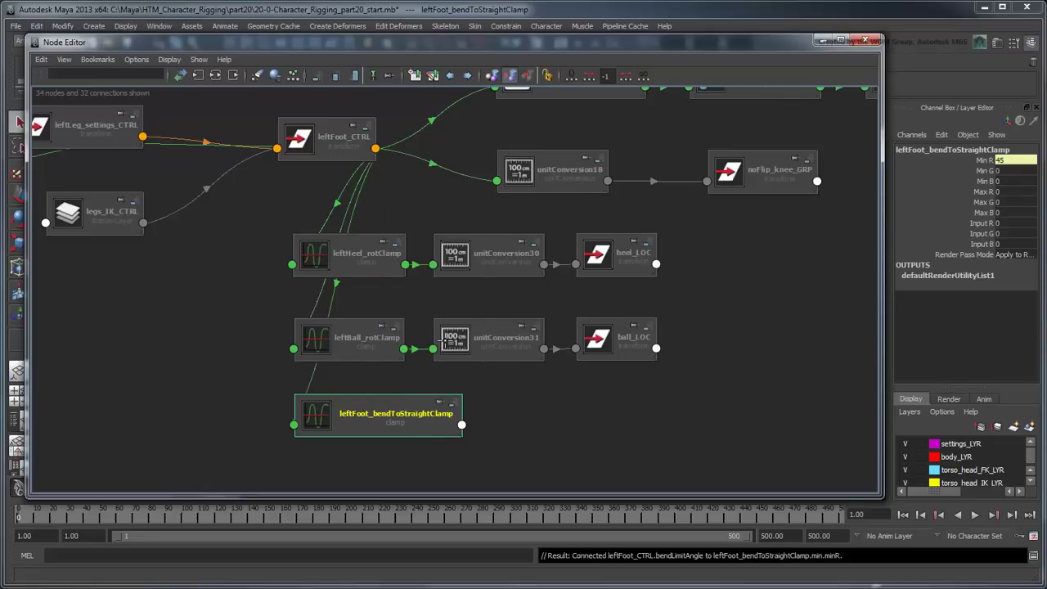
click(304, 434)
mouse_move(319, 445)
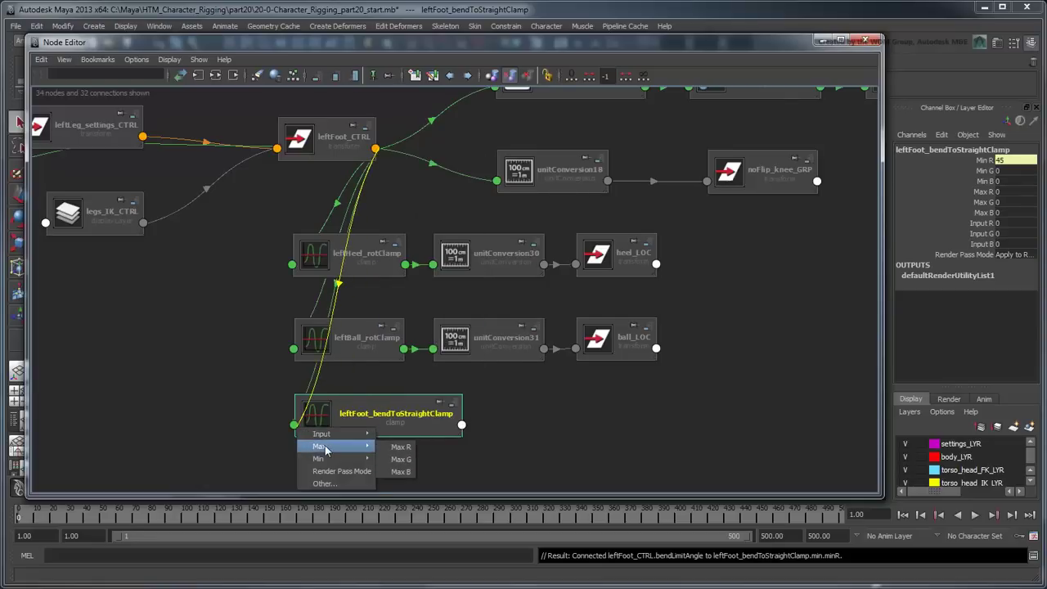
click(391, 446)
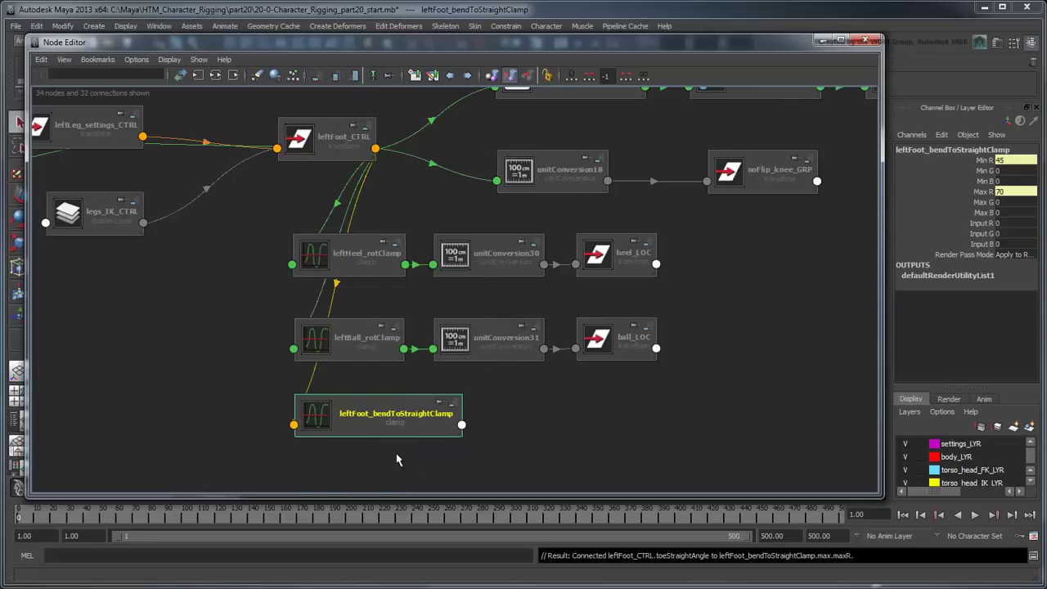
Connect the Roll attribute of leftFoot_CTRL to Input R of leftFoot_bendToStraightClamp
click(382, 155)
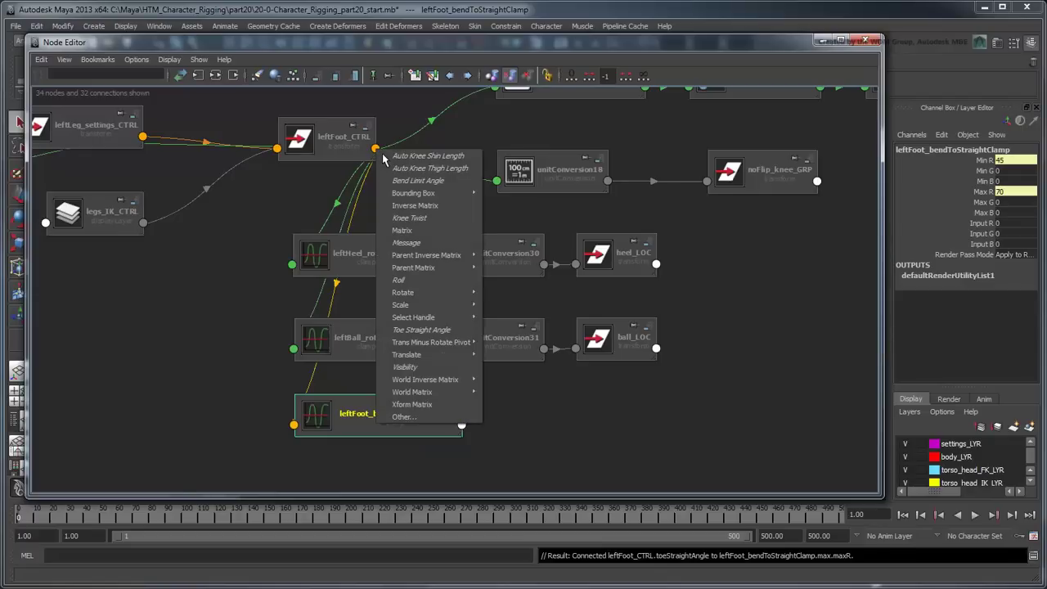
click(427, 281)
click(295, 426)
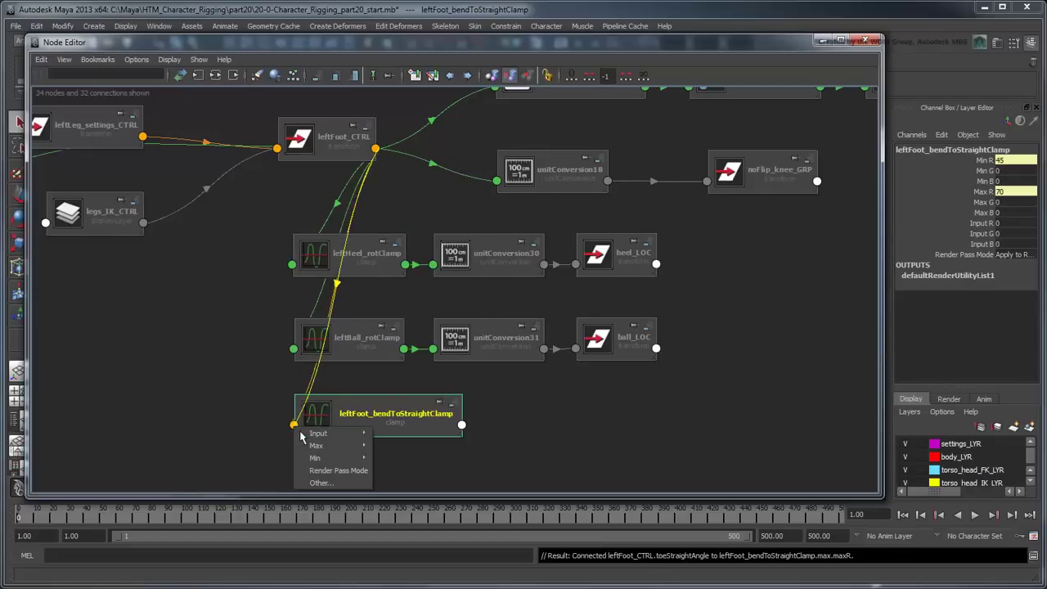
mouse_move(317, 433)
click(393, 434)
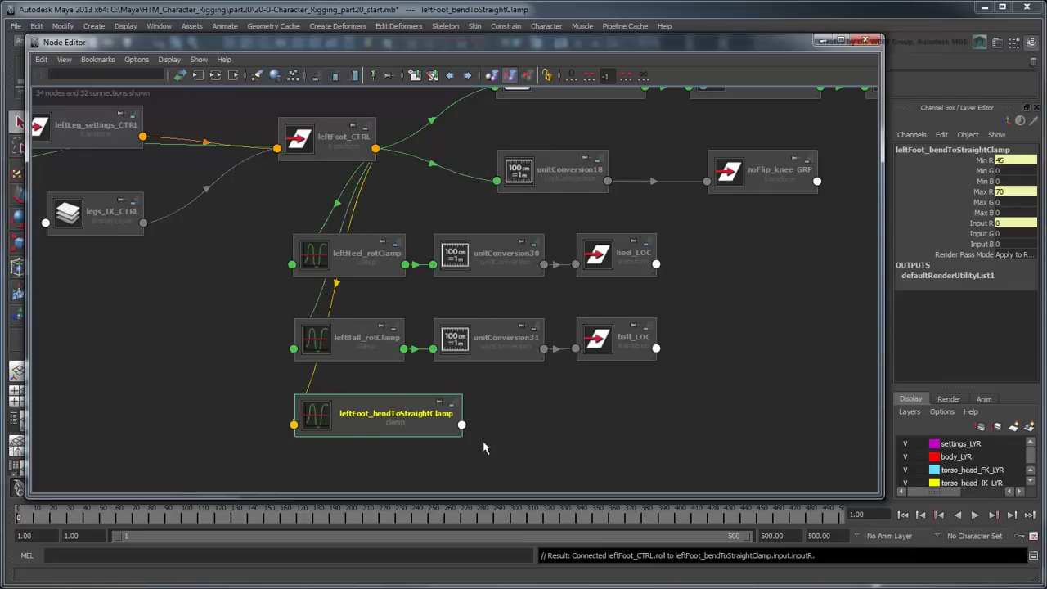
Create a setRange node named leftFoot_bendToStraightPercent, widen it to show the full name and align it beside leftFoot_bendToStraightClamp
scroll(527, 443, up, 3)
alt+middle_drag(550, 450, 437, 335)
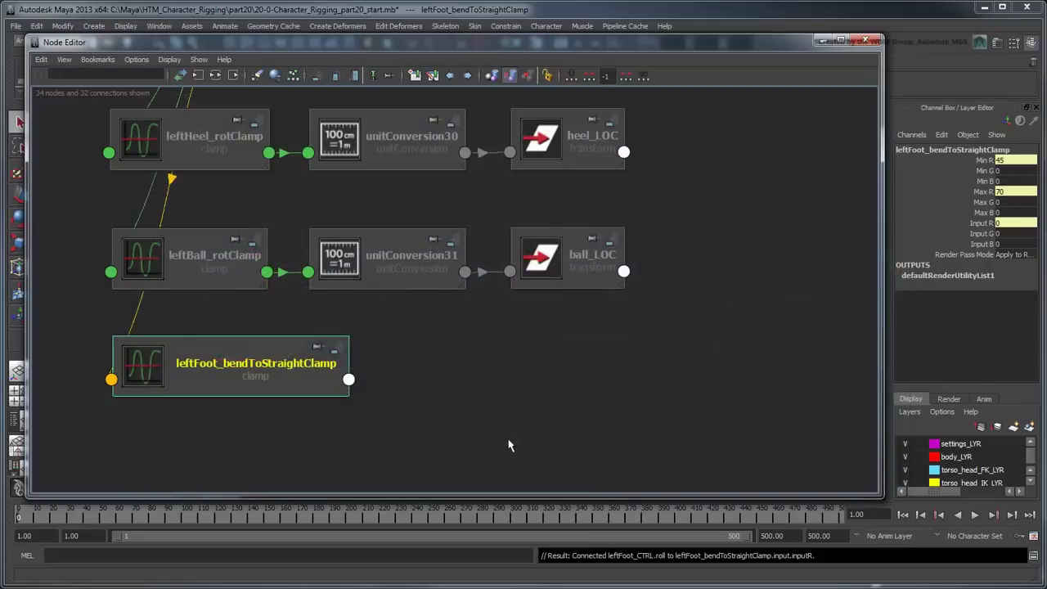
key(Tab)
text(setRange)
key(Return)
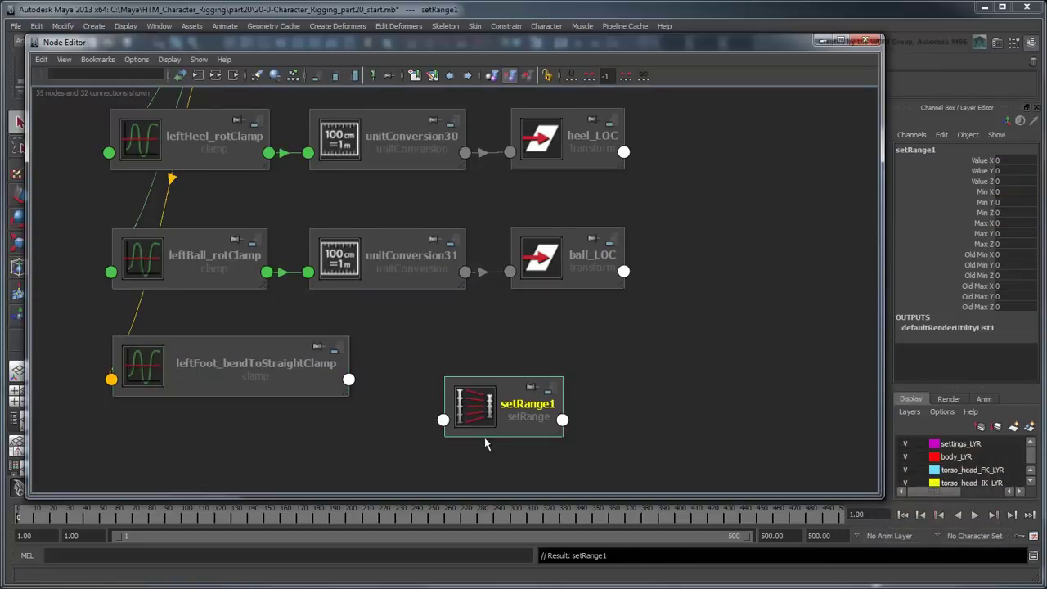
drag(488, 434, 461, 398)
double_click(497, 377)
text(leftFoot_bendToStraightPer)
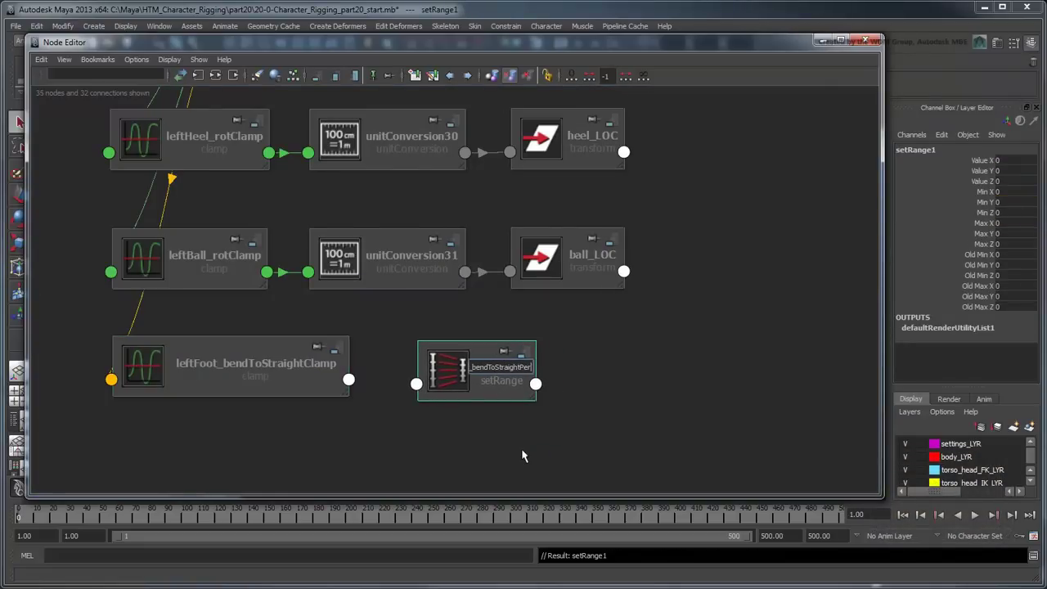
text(cent)
key(Return)
drag(536, 400, 658, 401)
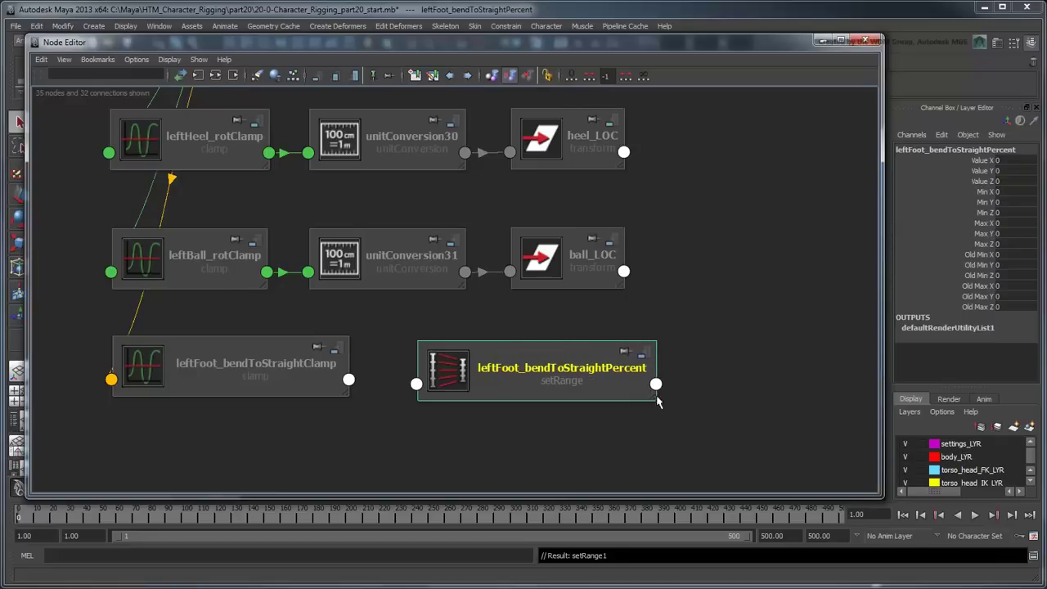
drag(545, 375, 544, 370)
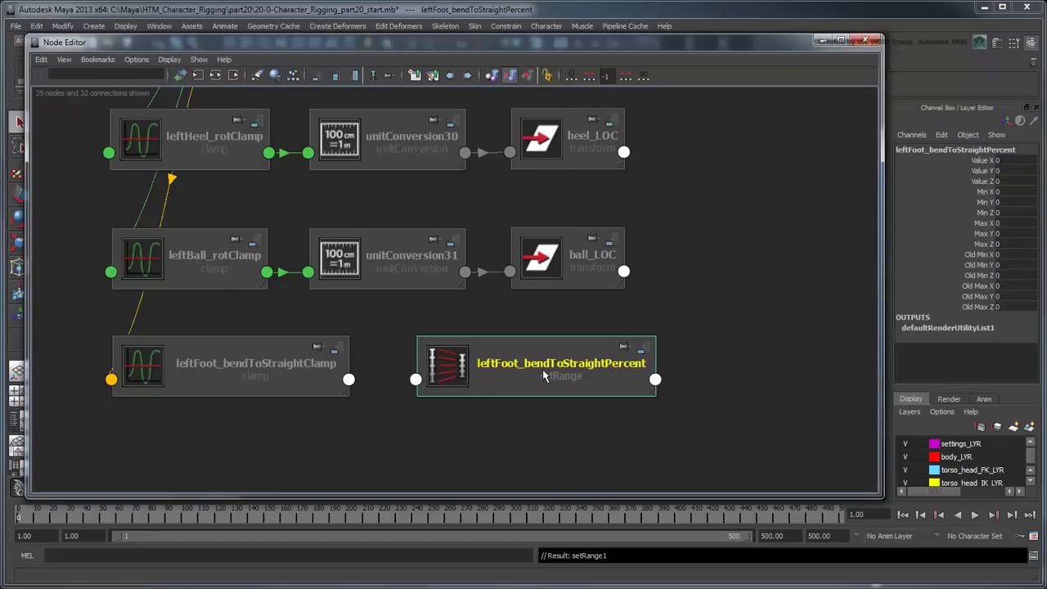
Connect Min R of leftFoot_bendToStraightClamp to Old Min X of leftFoot_bendToStraightPercent
click(357, 390)
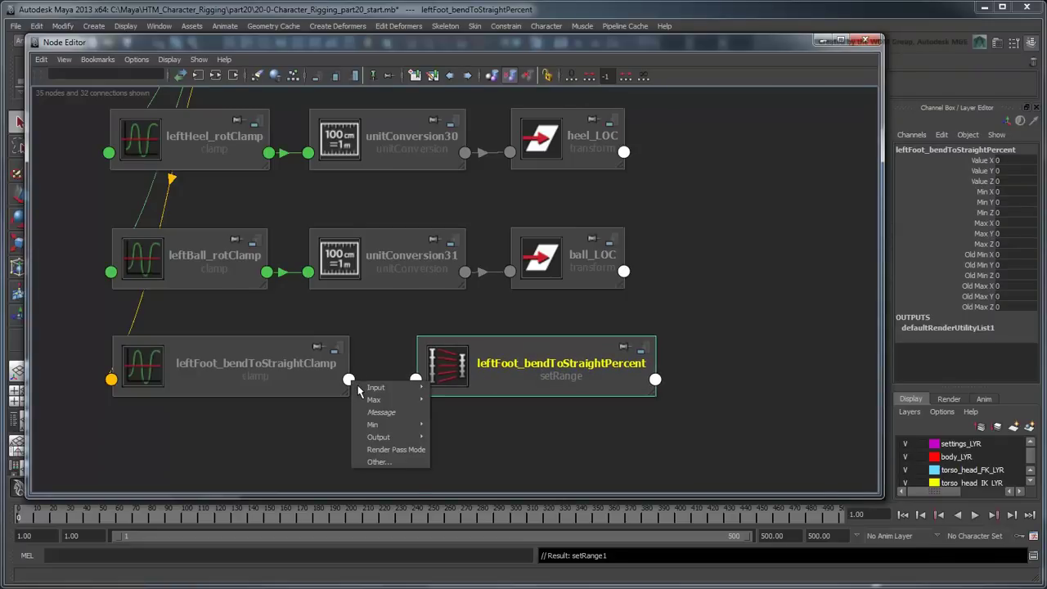
mouse_move(379, 436)
click(445, 440)
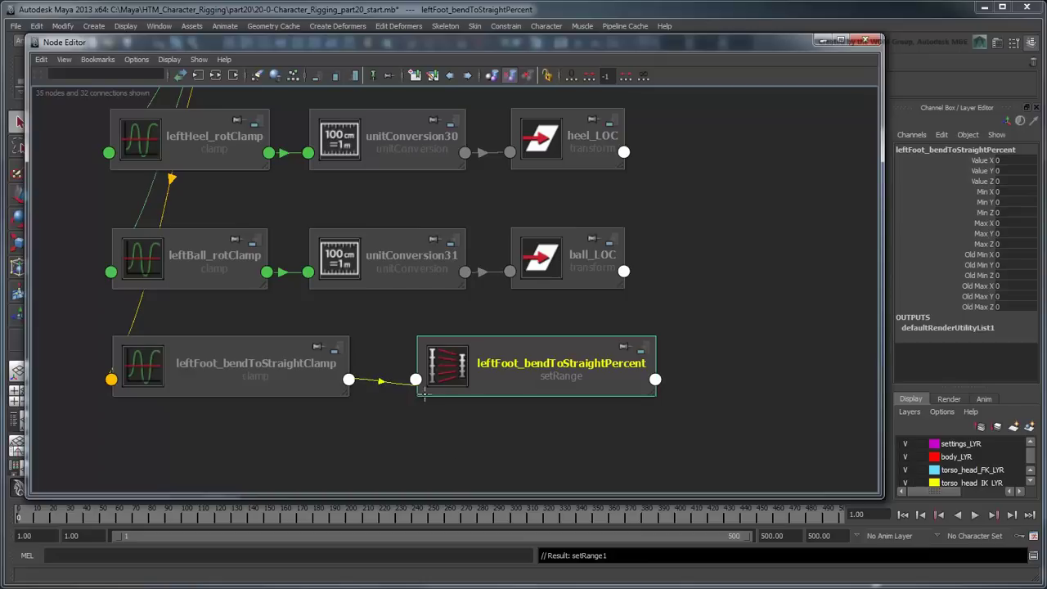
click(422, 389)
mouse_move(444, 425)
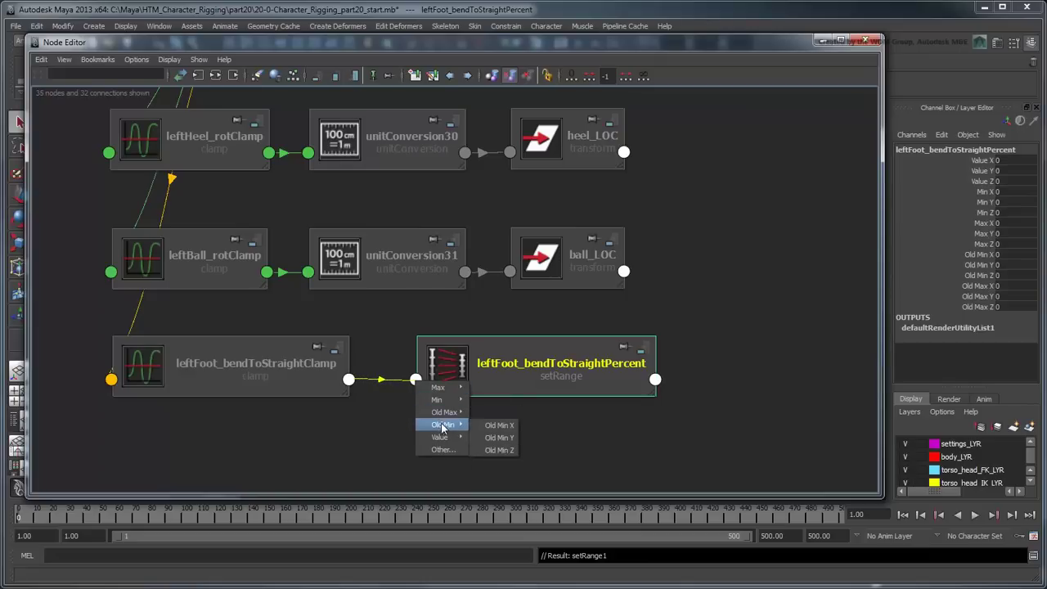
click(490, 427)
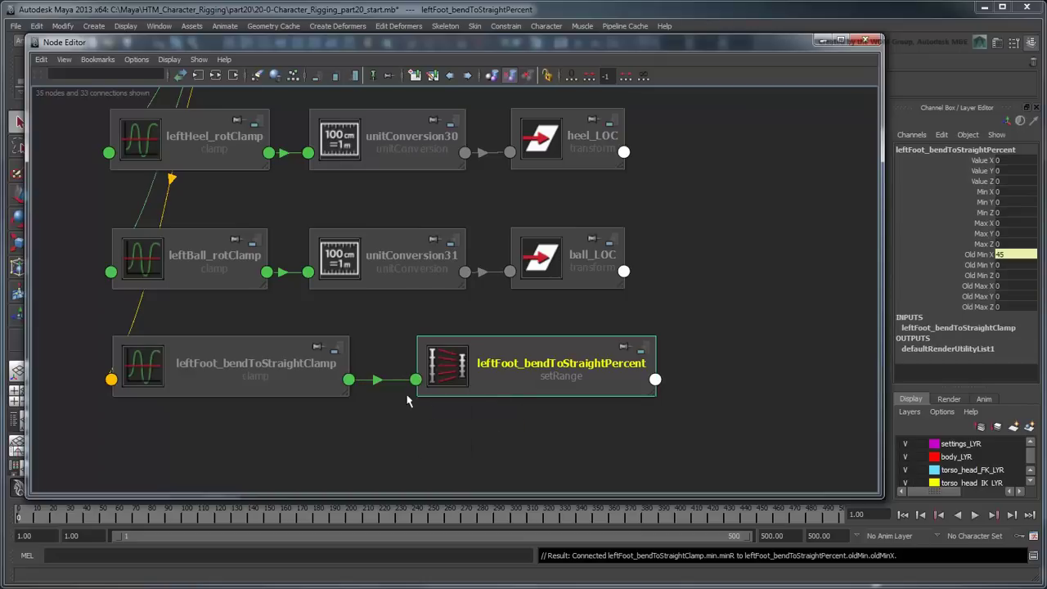
Connect Max R and Input R of leftFoot_bendToStraightClamp to Old Max X and Value X of leftFoot_bendToStraightPercent, respectively
click(361, 386)
mouse_move(375, 398)
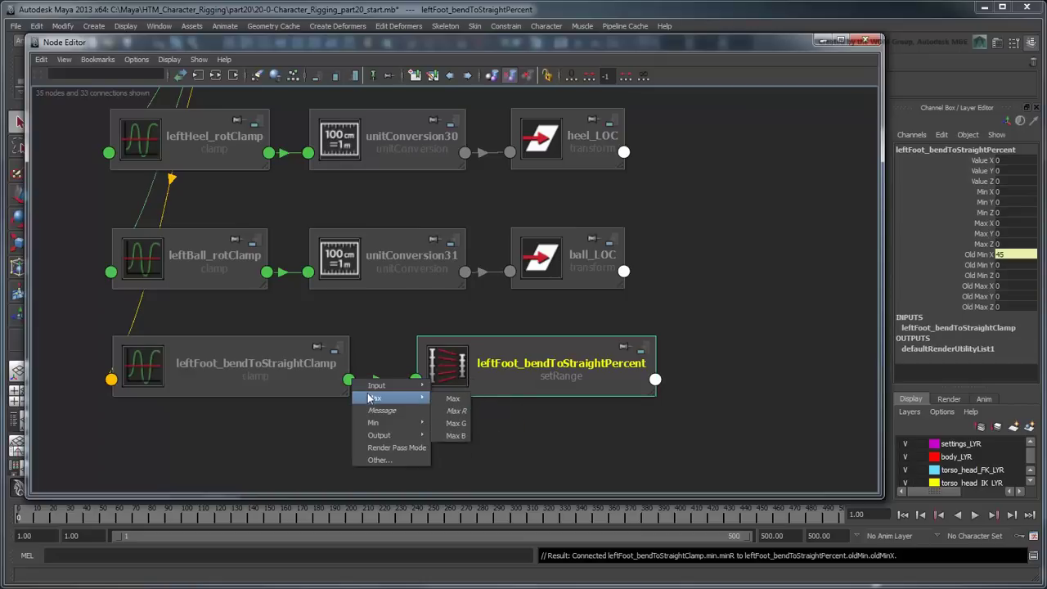
click(446, 398)
click(426, 390)
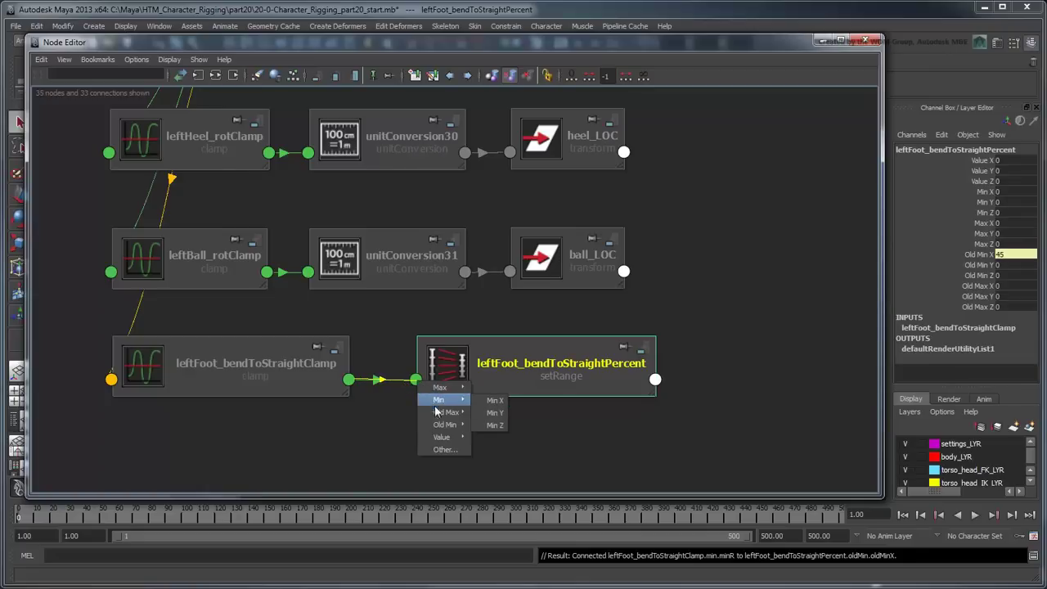
mouse_move(446, 412)
click(498, 414)
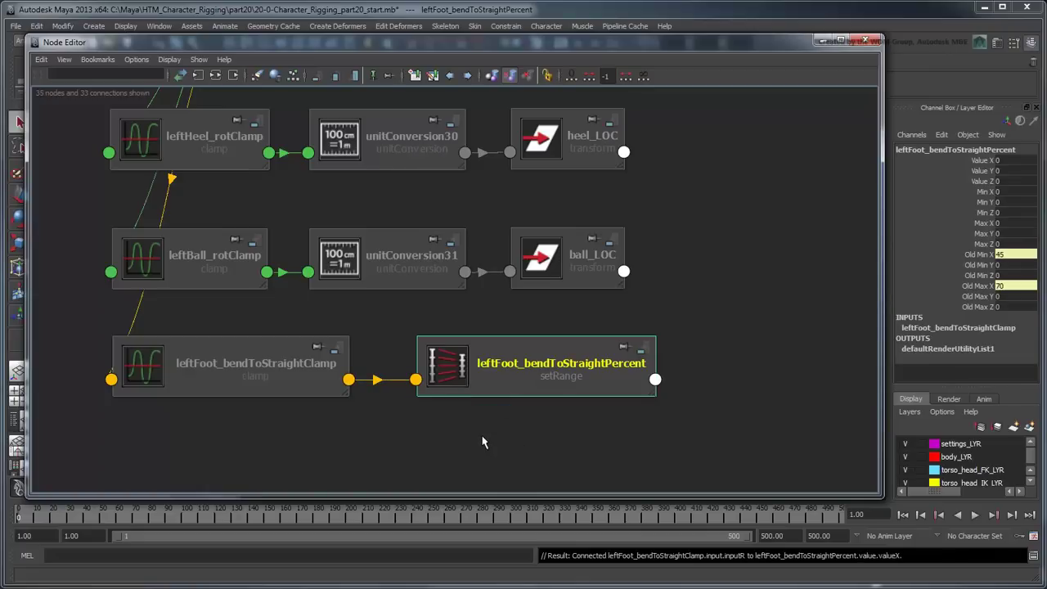
Set Max X of the leftFoot_bendToStraightPercent node to 1
click(999, 223)
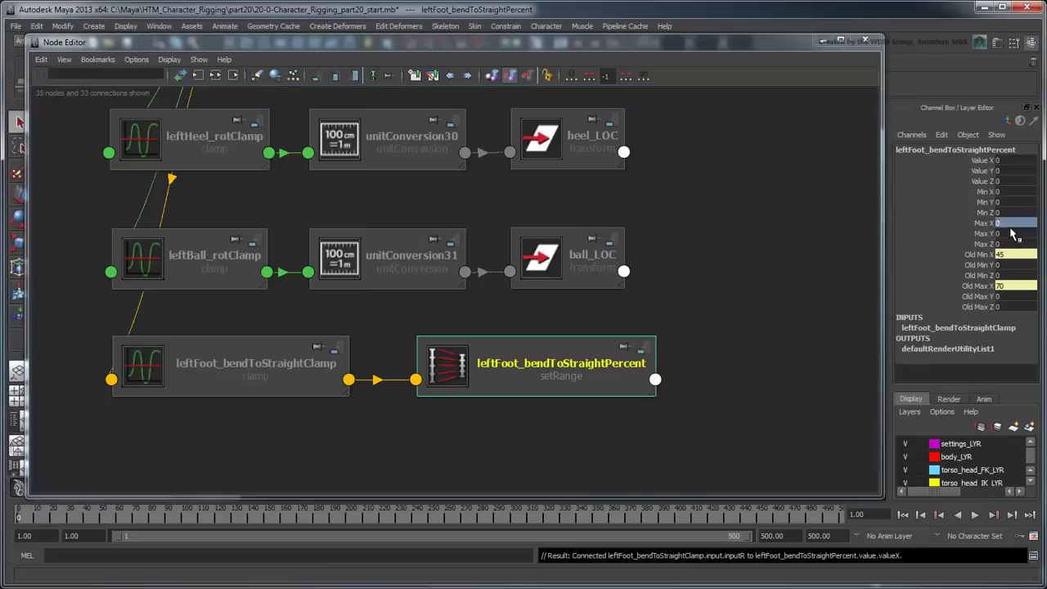
text(1)
key(Return)
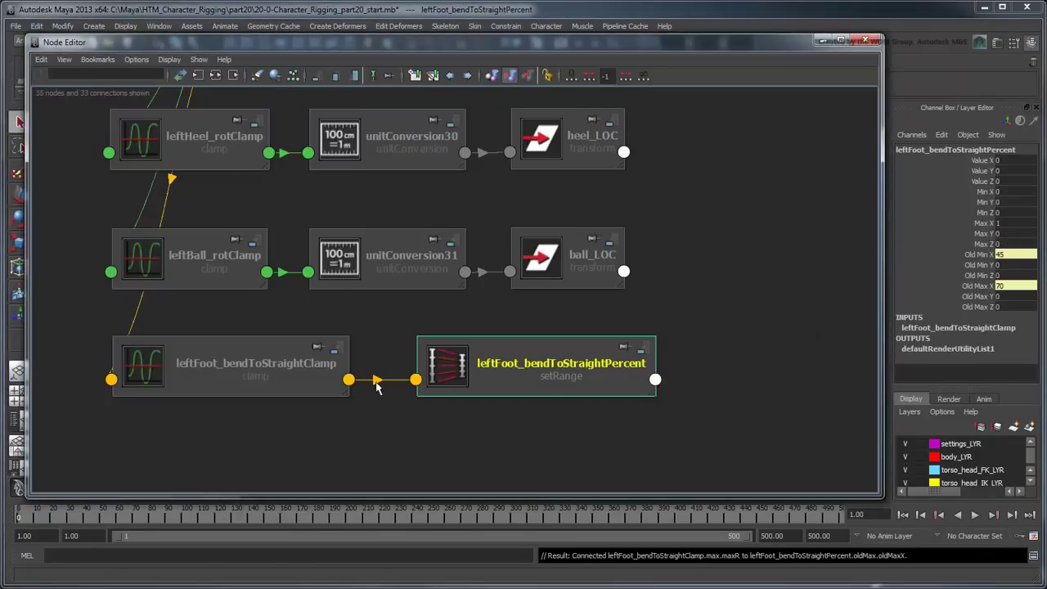
Connect Input R of leftFoot_bendToStraightClamp to Value X of leftFoot_bendToStraightPercent
click(350, 379)
mouse_move(365, 386)
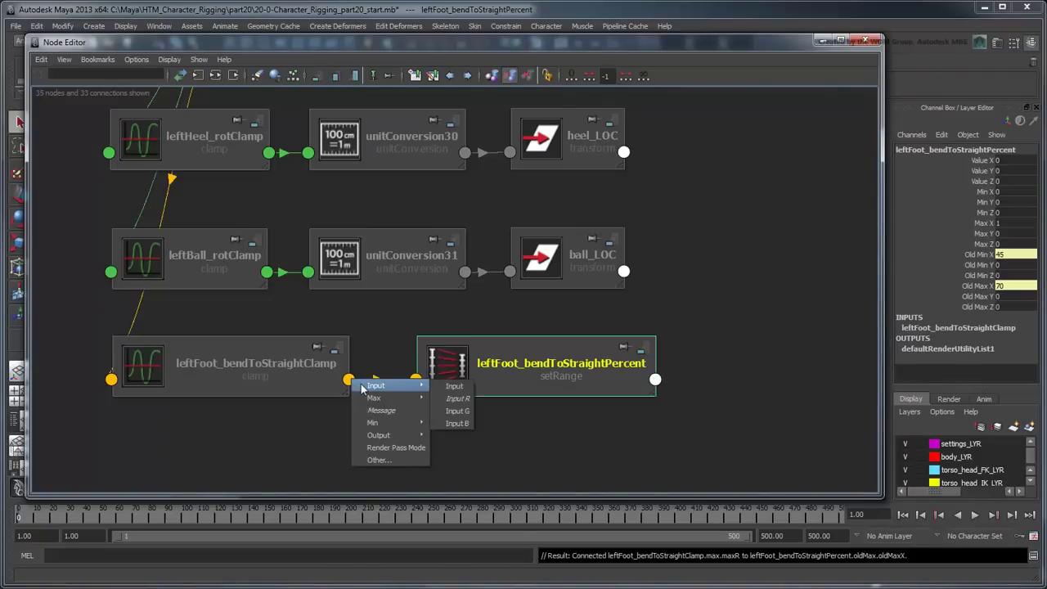
click(458, 398)
click(417, 380)
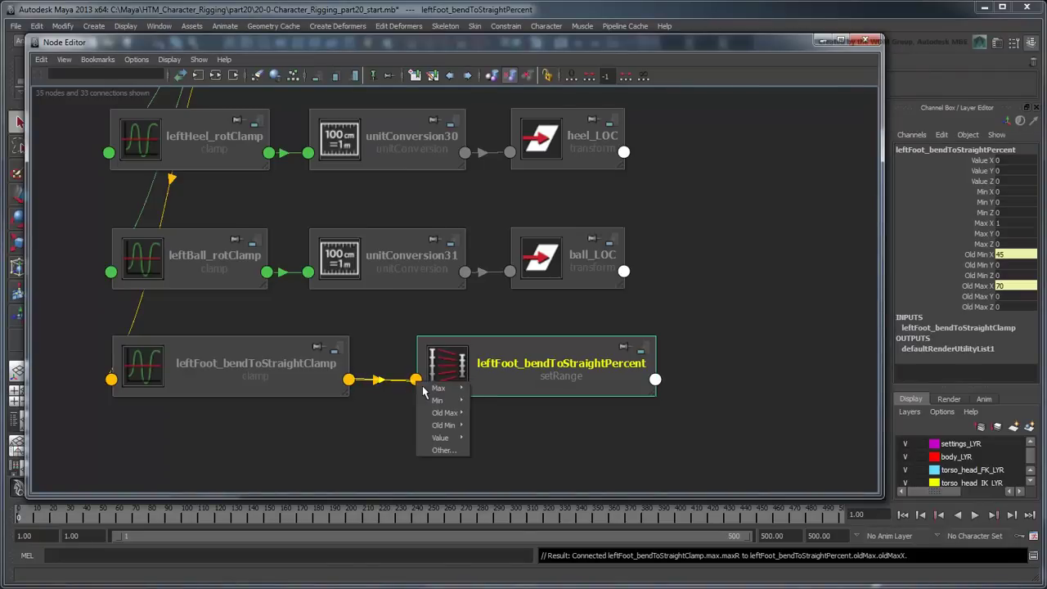
mouse_move(442, 437)
click(489, 439)
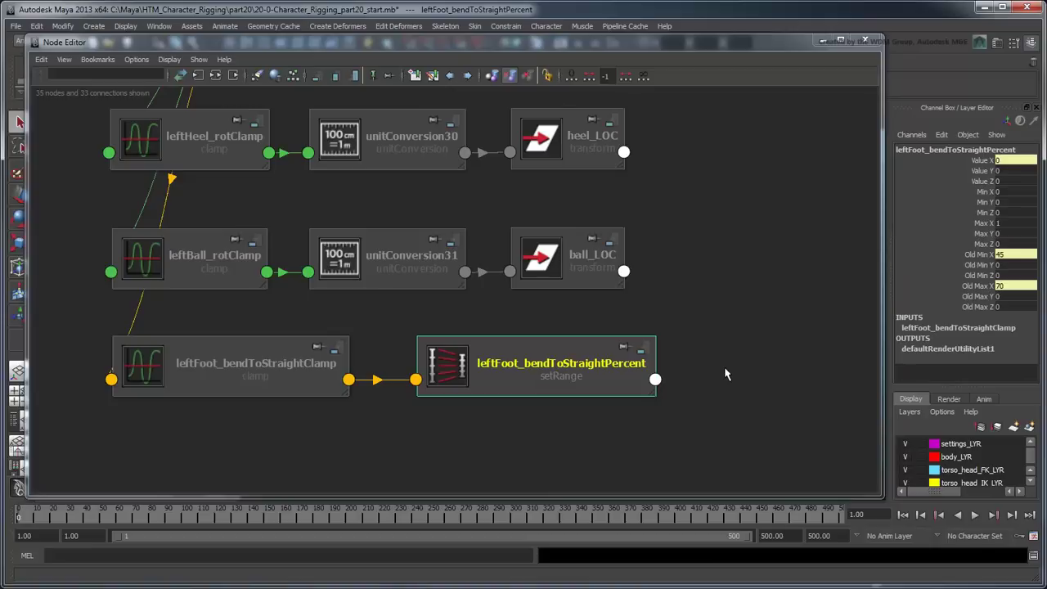
Create a multiplyDivide node named leftFoot_roll_MULT and align it beside leftFoot_bendToStraightPercent
key(Tab)
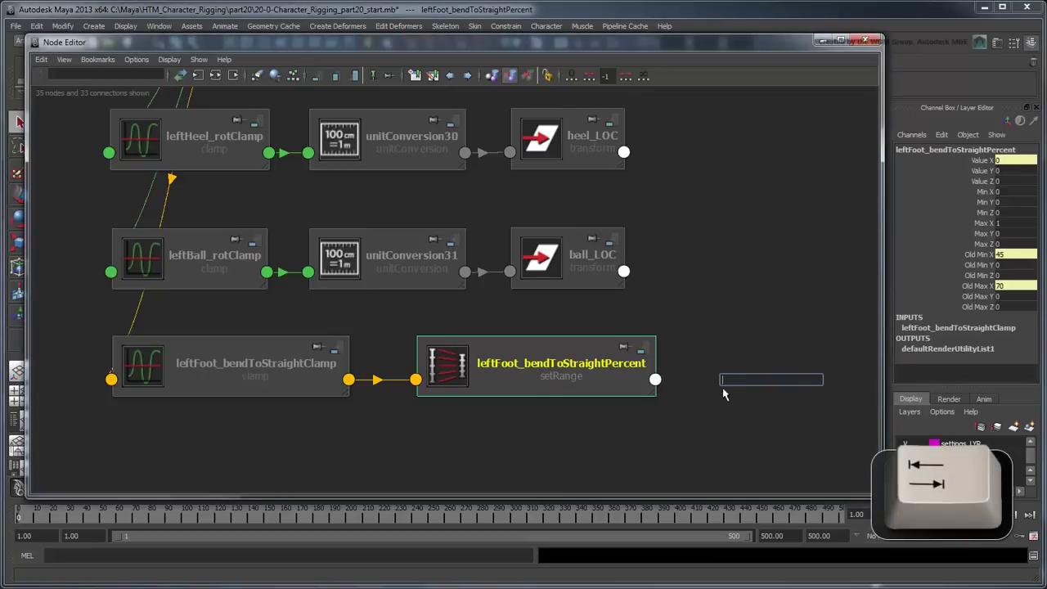
text(multiplyD)
key(Return)
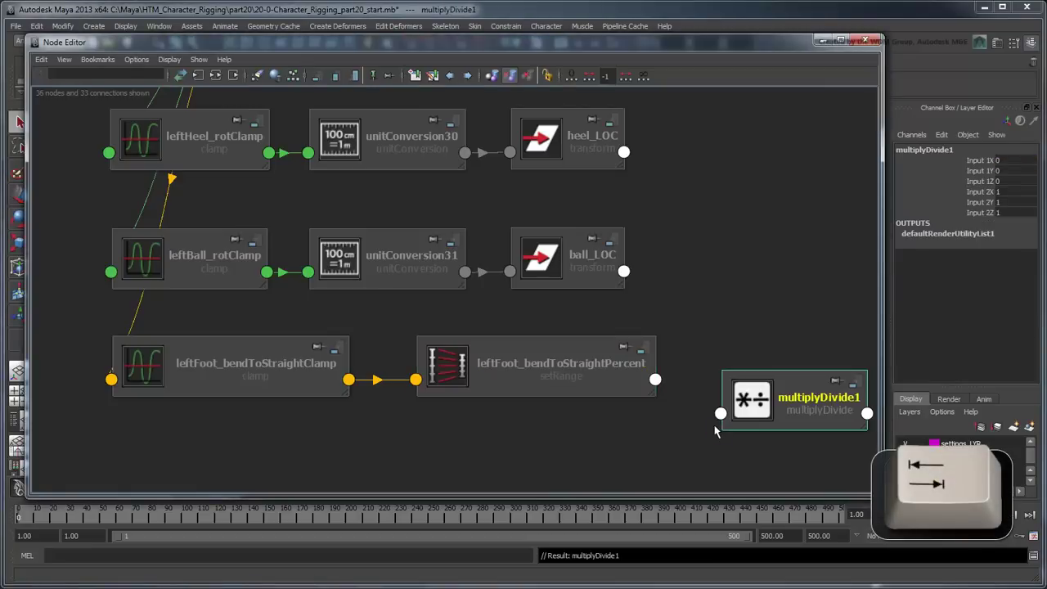
drag(779, 409, 764, 391)
double_click(764, 392)
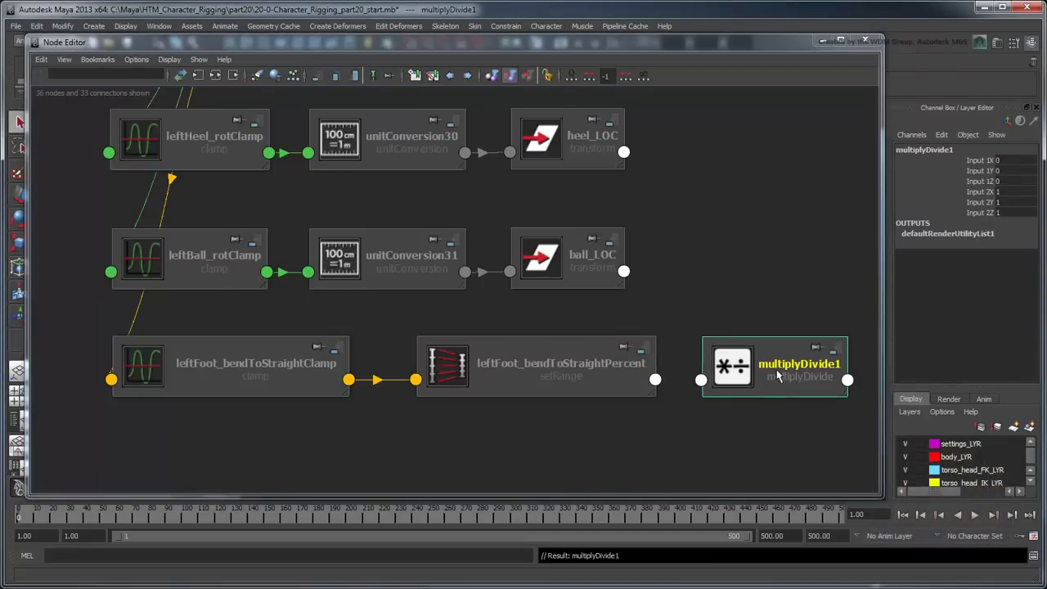
text(leftFoot_roll_MULT)
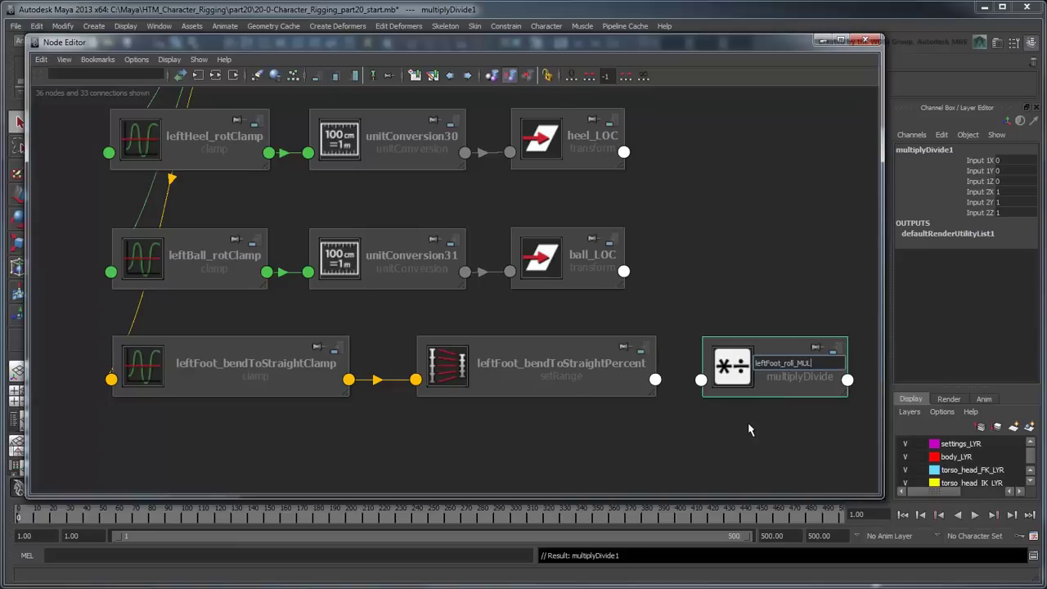
key(Return)
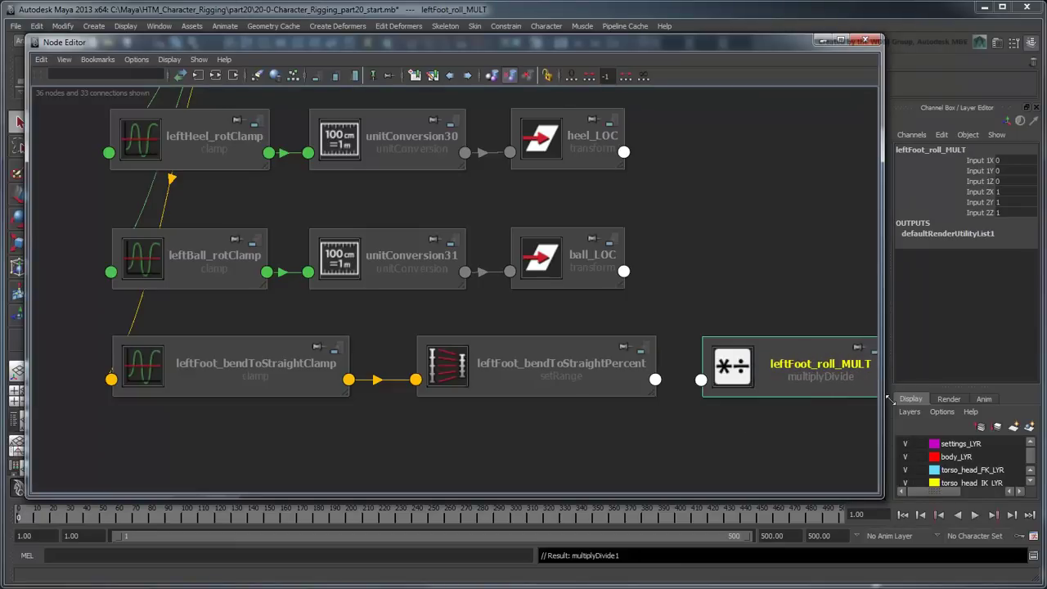
Connect Out Value X of leftFoot_bendToStraightPercent to Input 1X of leftFoot_roll_MULT
alt+middle_drag(656, 422, 621, 422)
click(603, 374)
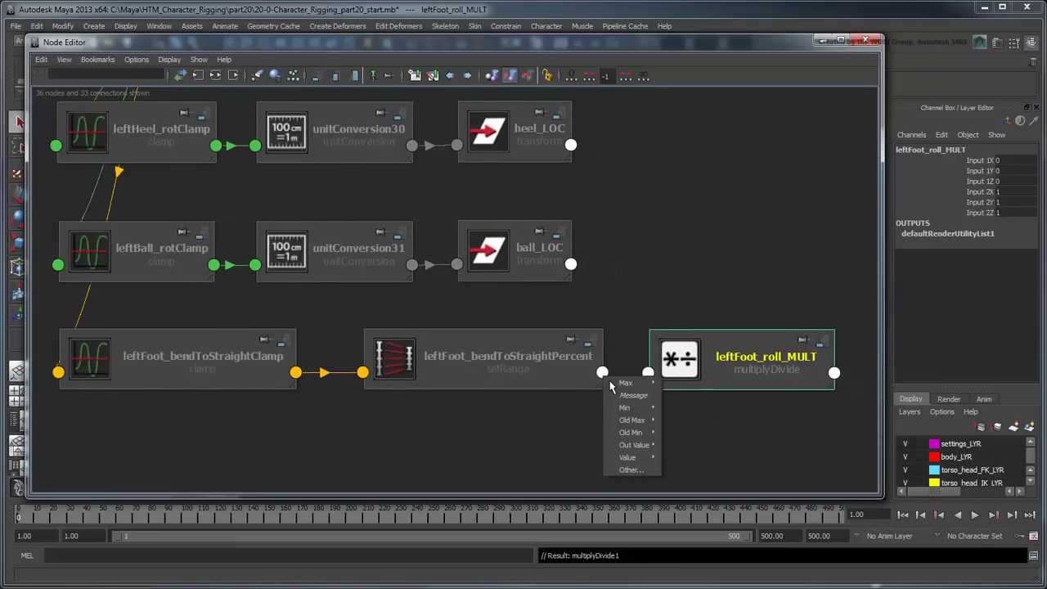
mouse_move(628, 446)
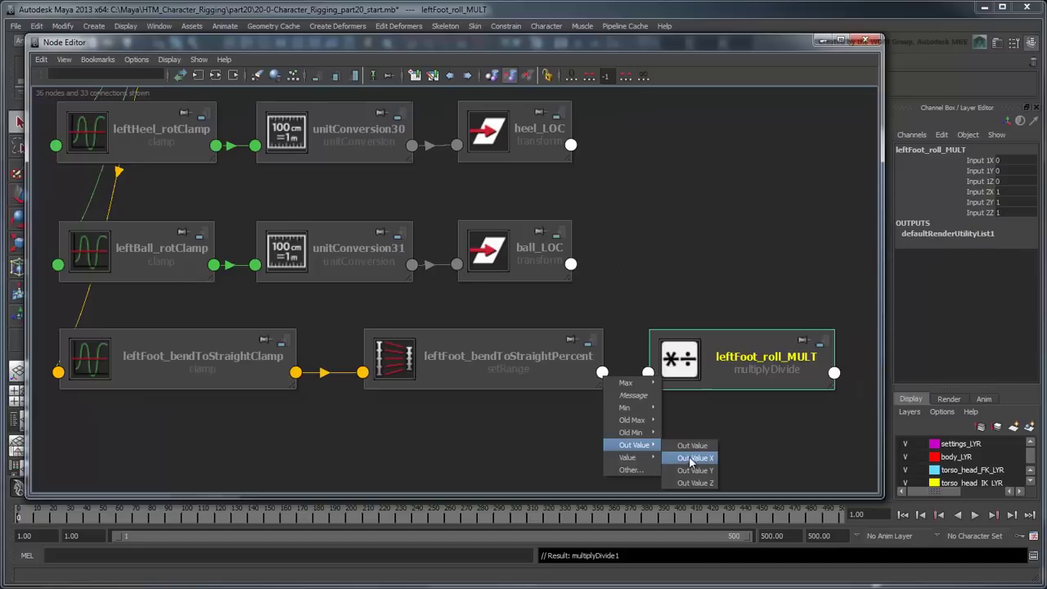
click(692, 458)
click(648, 373)
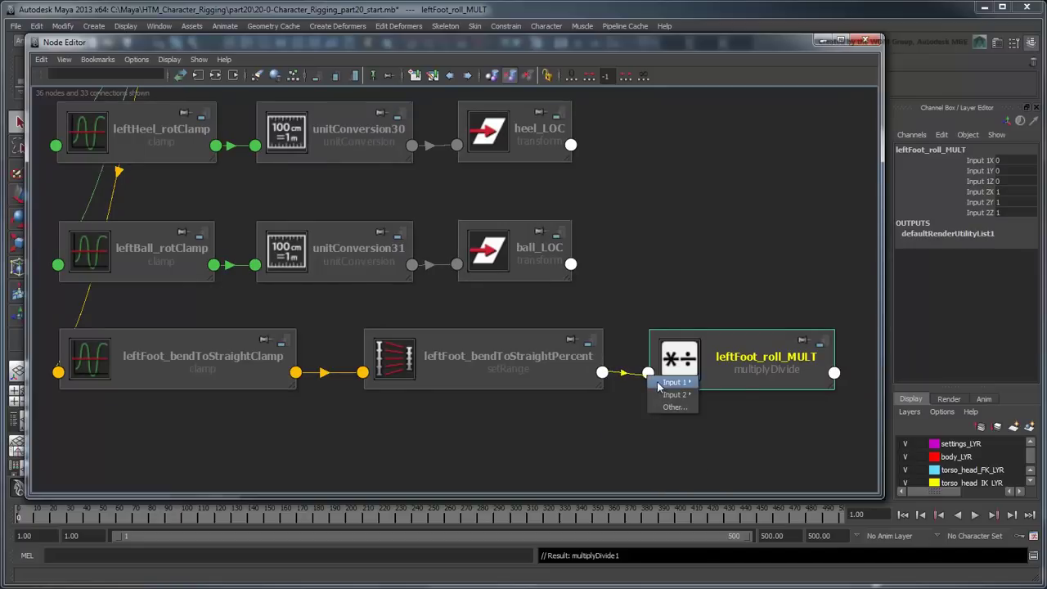
mouse_move(672, 384)
click(726, 383)
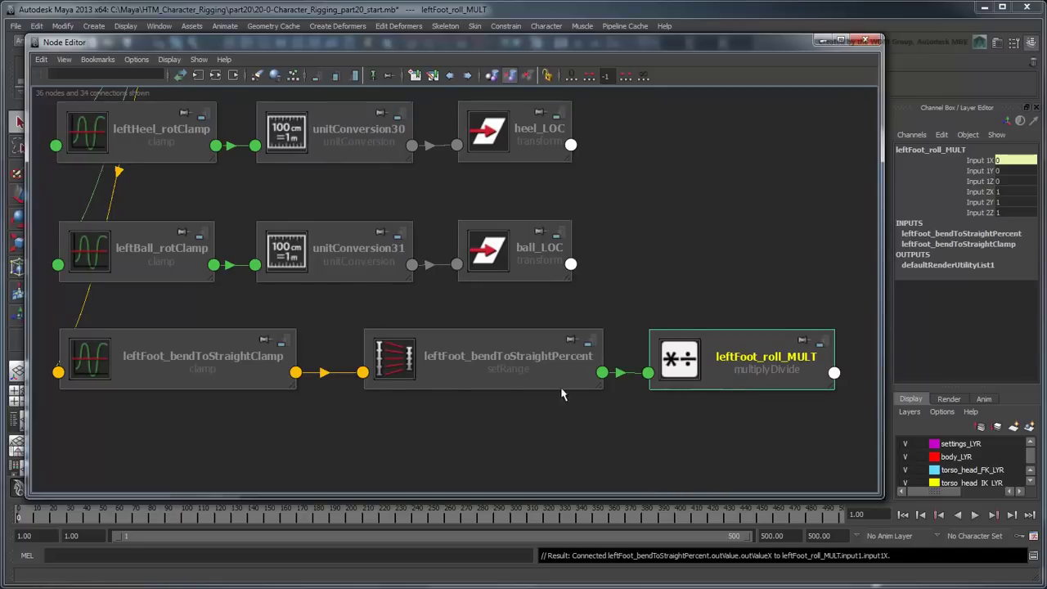
Connect Input R of leftFoot_bendToStraightClamp to Input 2X of leftFoot_roll_MULT
click(302, 380)
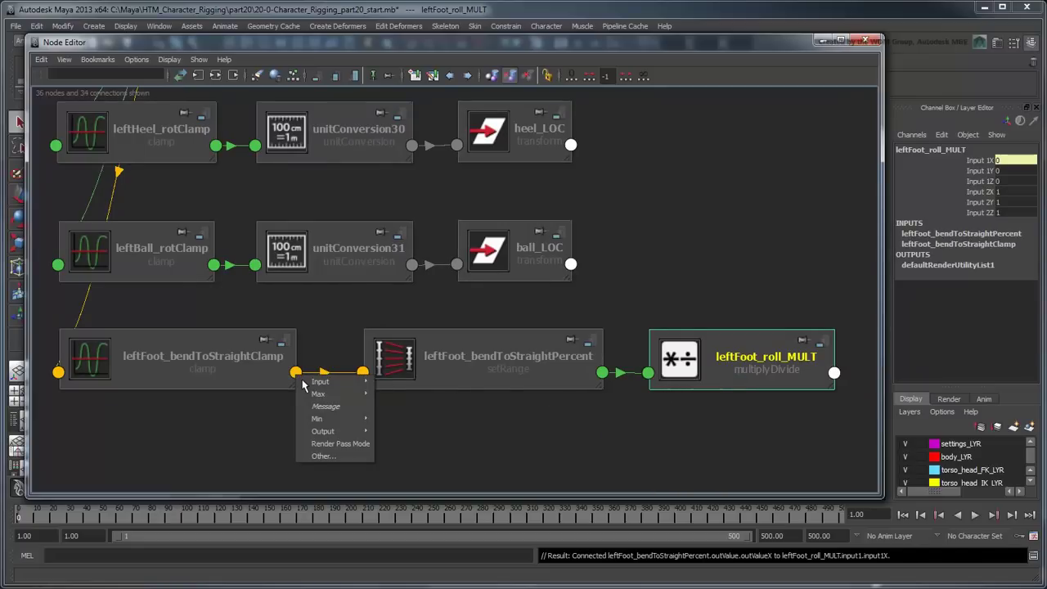
mouse_move(311, 382)
click(410, 396)
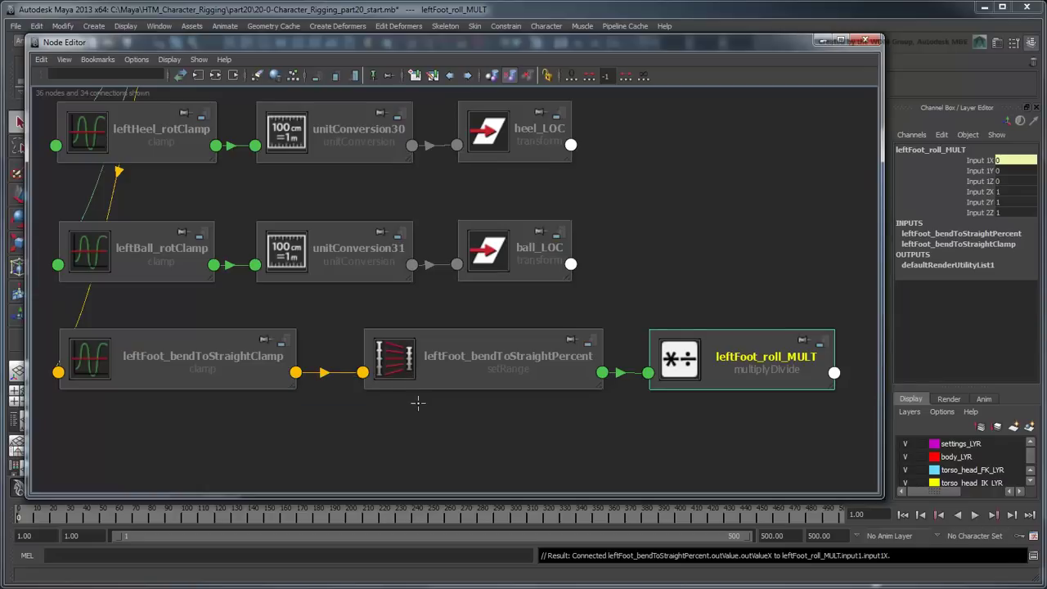
click(657, 385)
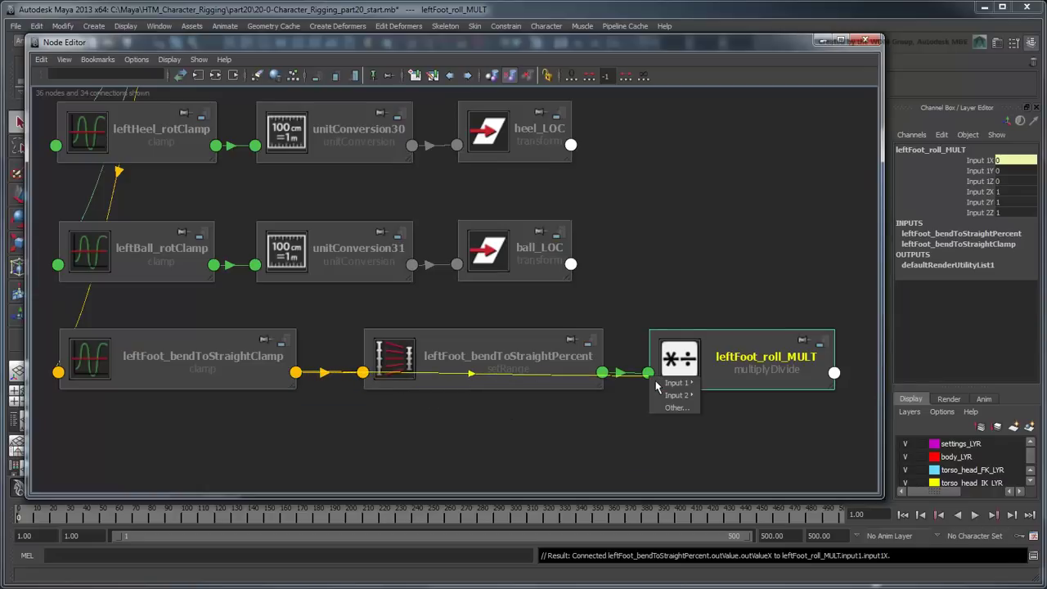
mouse_move(668, 397)
click(720, 400)
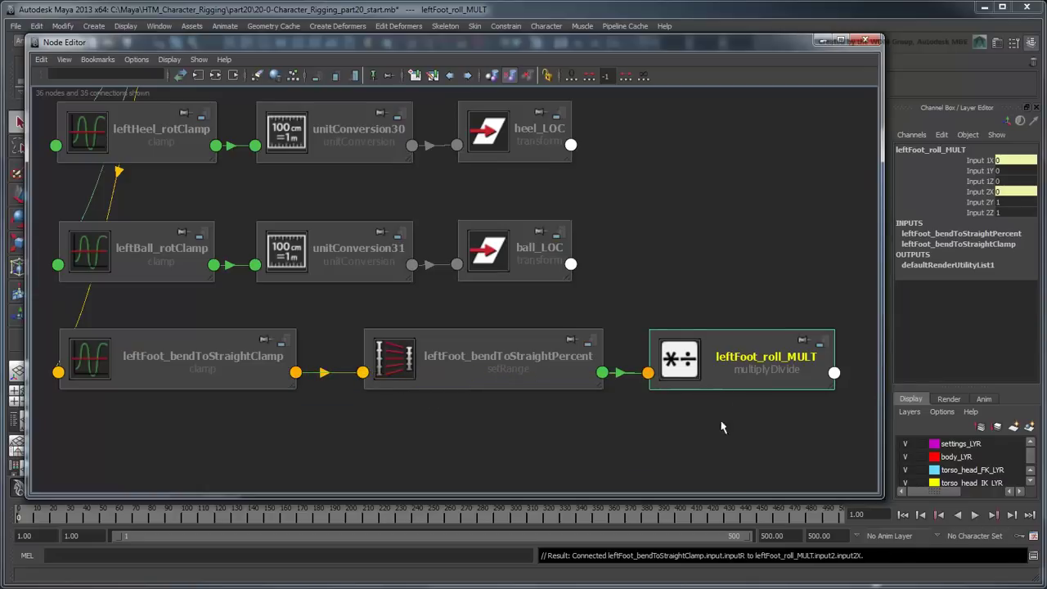
Add toe_LOC from the scene hierarchy to the node graph and align it beside leftFoot_roll_MULT
scroll(700, 439, down, 2)
middle_drag(699, 434, 603, 421)
drag(338, 49, 499, 52)
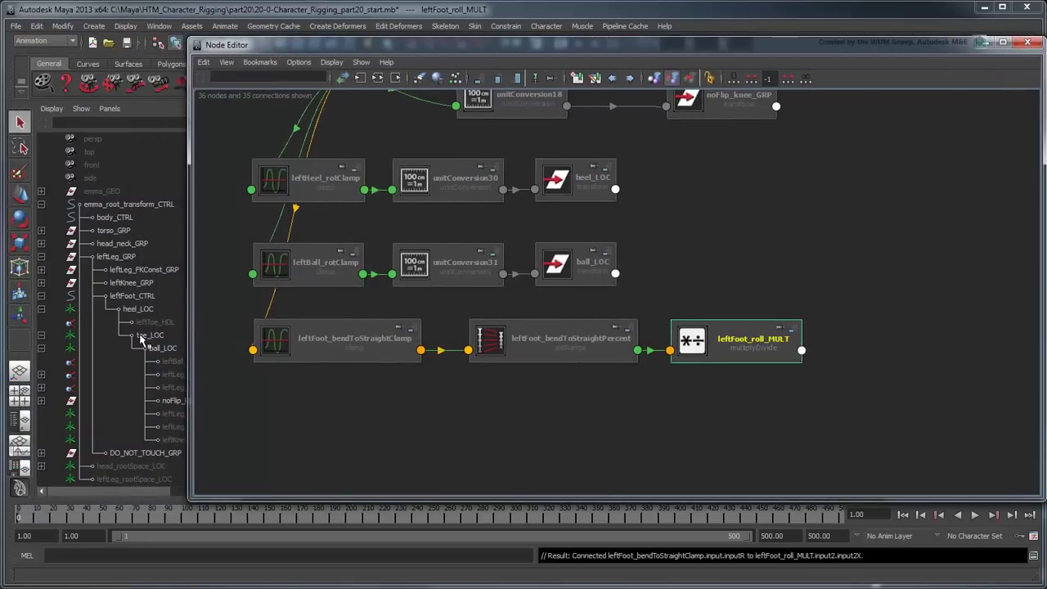
click(147, 336)
middle_drag(150, 337, 873, 342)
drag(824, 46, 655, 46)
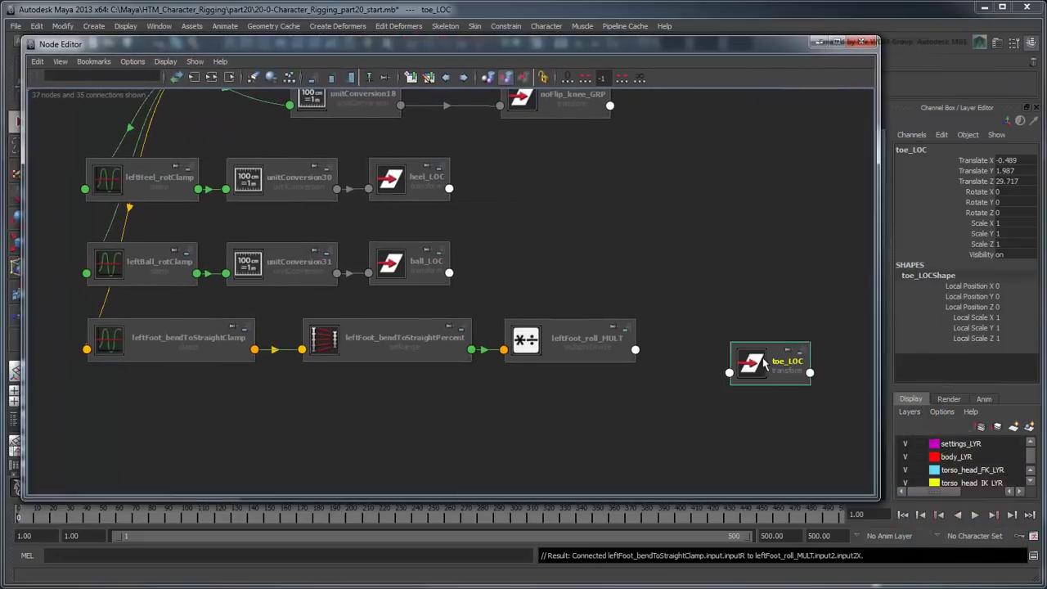
drag(765, 364, 785, 342)
Connect Output X of leftFoot_roll_MULT to Rotate X of toe_LOC and line up the resulting nodes in the row
click(644, 357)
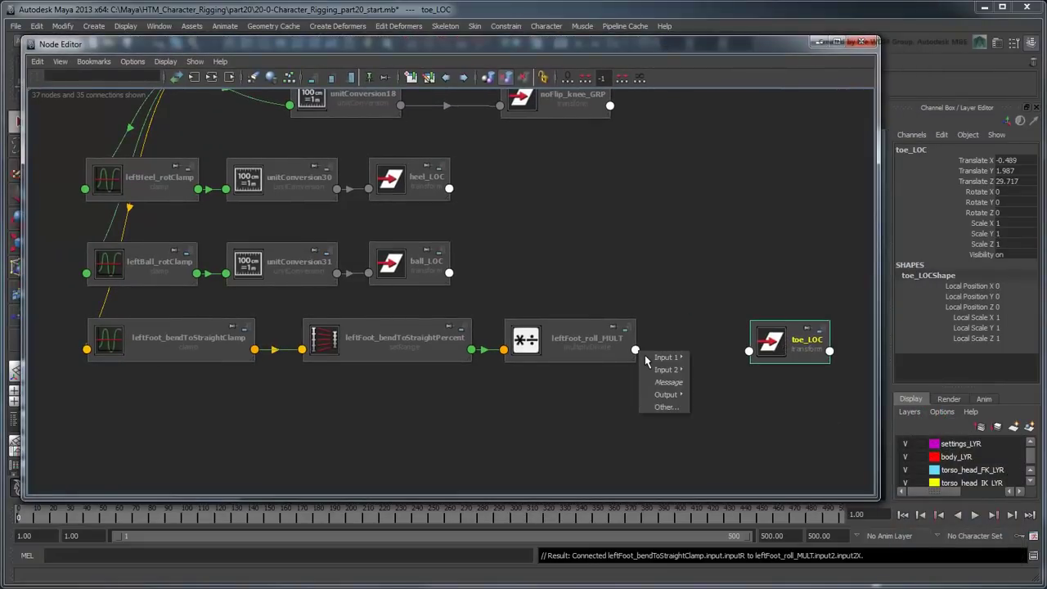
mouse_move(663, 394)
click(718, 409)
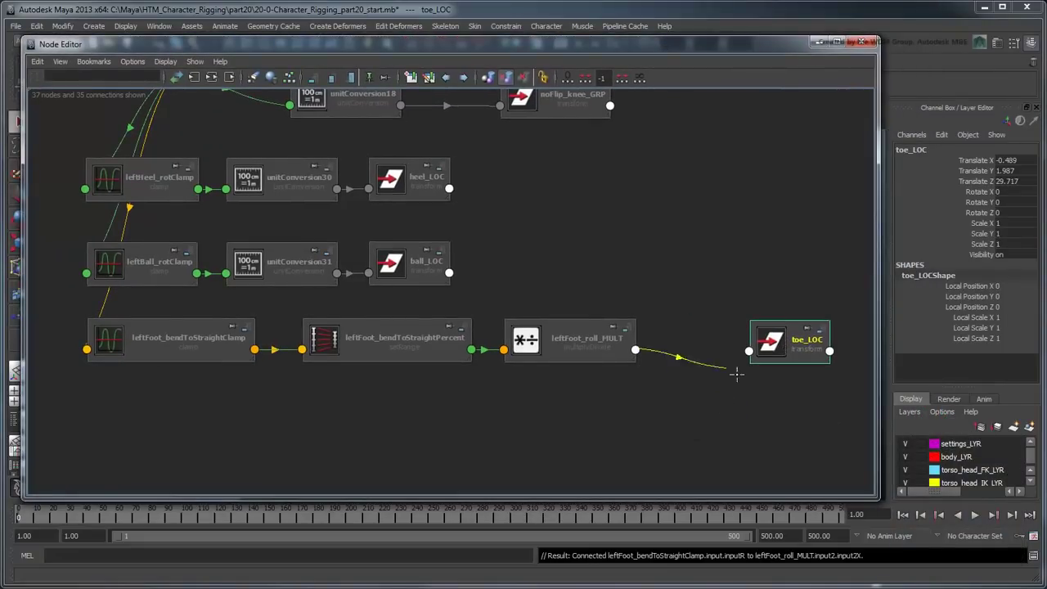
click(748, 351)
mouse_move(773, 358)
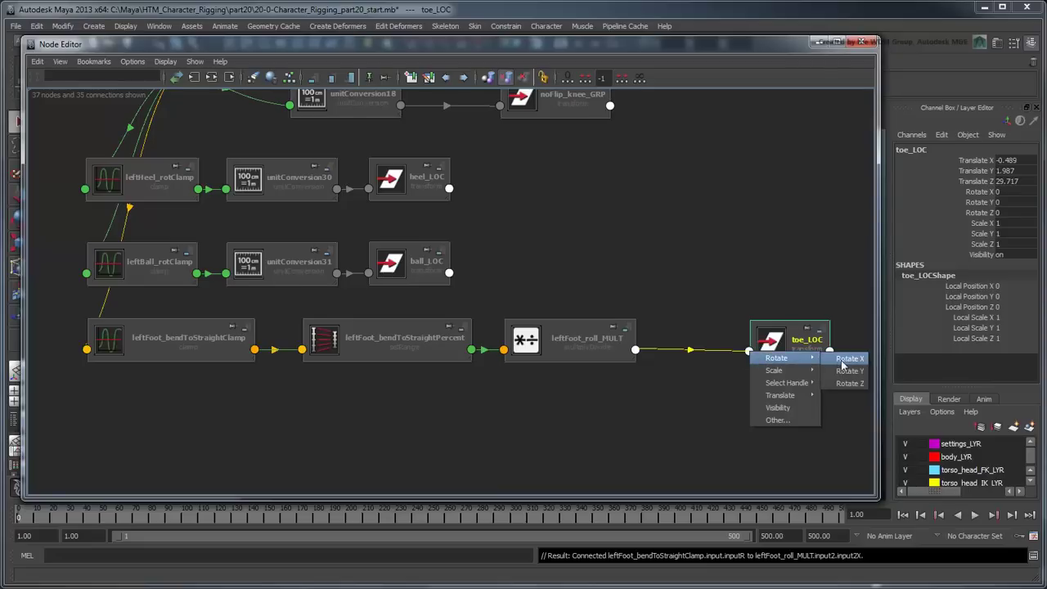
click(849, 358)
drag(764, 360, 753, 360)
click(834, 348)
drag(835, 348, 832, 350)
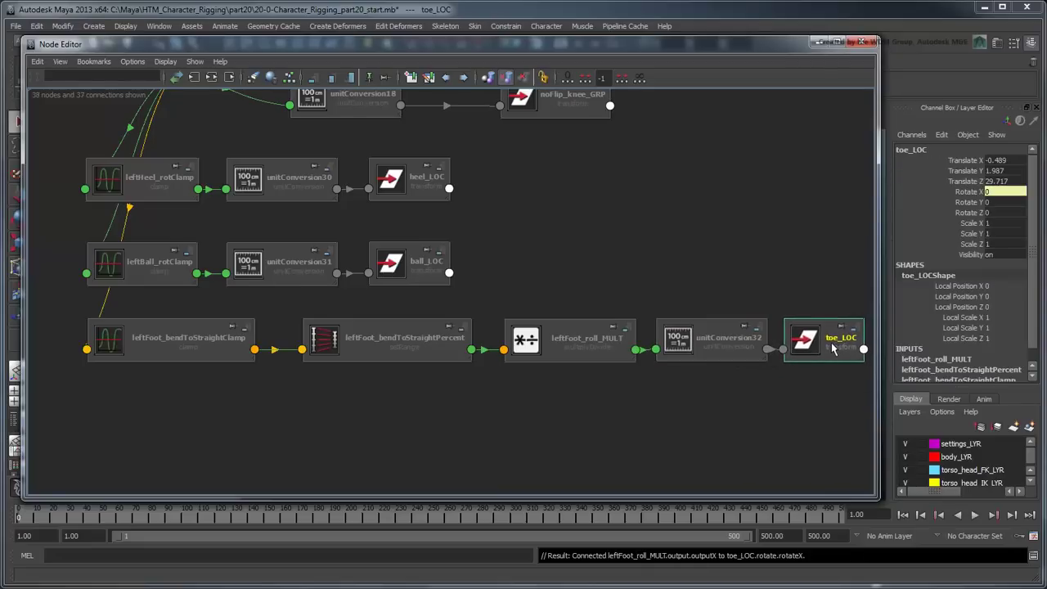
Test the foot roll in the viewport by varying leftFoot_CTRL's Roll up to 70, and reset it to 0
click(821, 42)
click(695, 433)
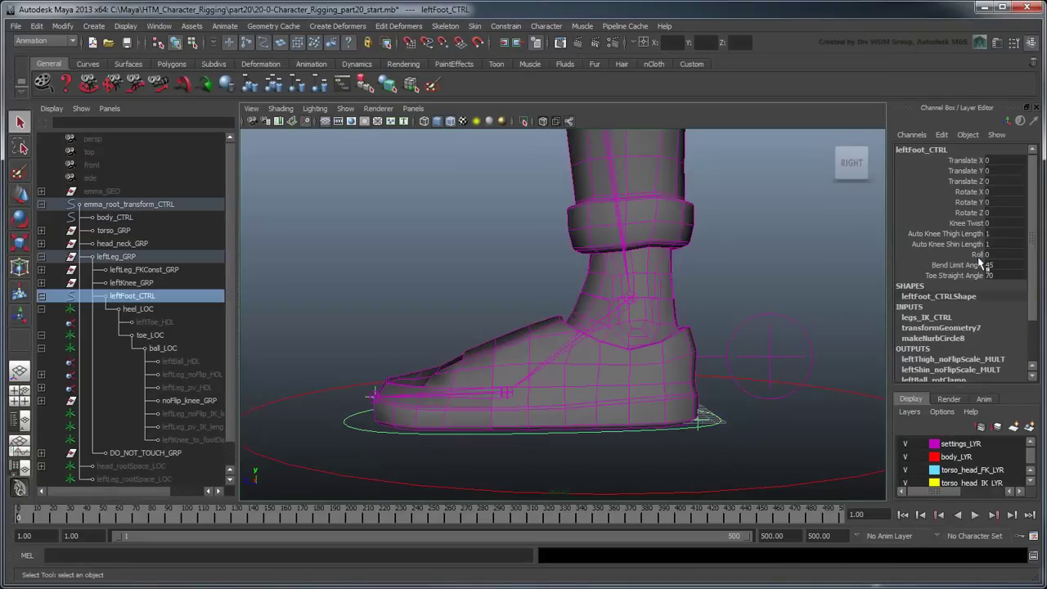
click(978, 255)
middle_drag(501, 463, 910, 444)
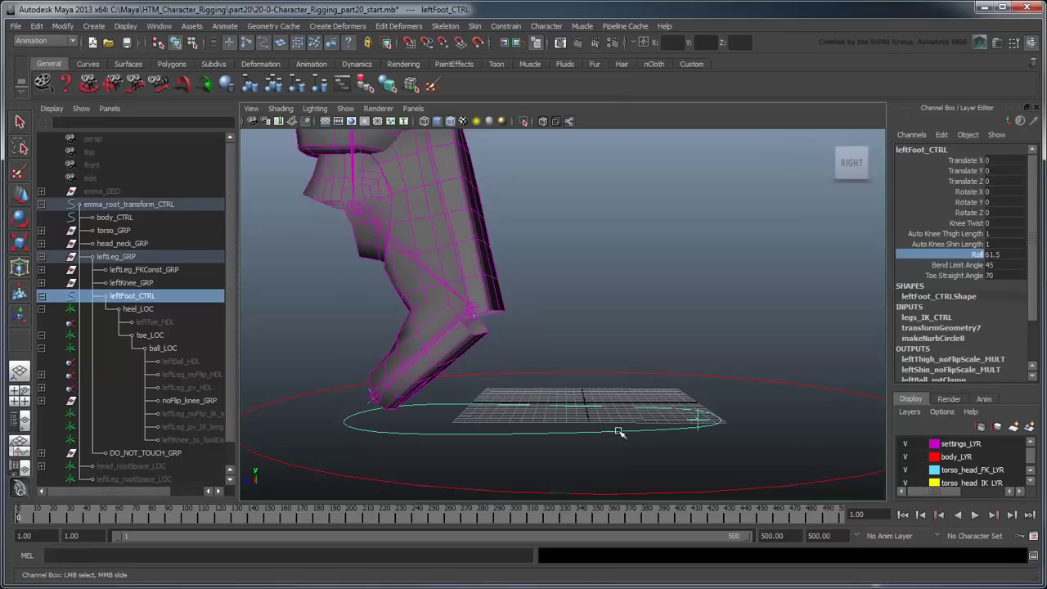
middle_drag(461, 468, 629, 479)
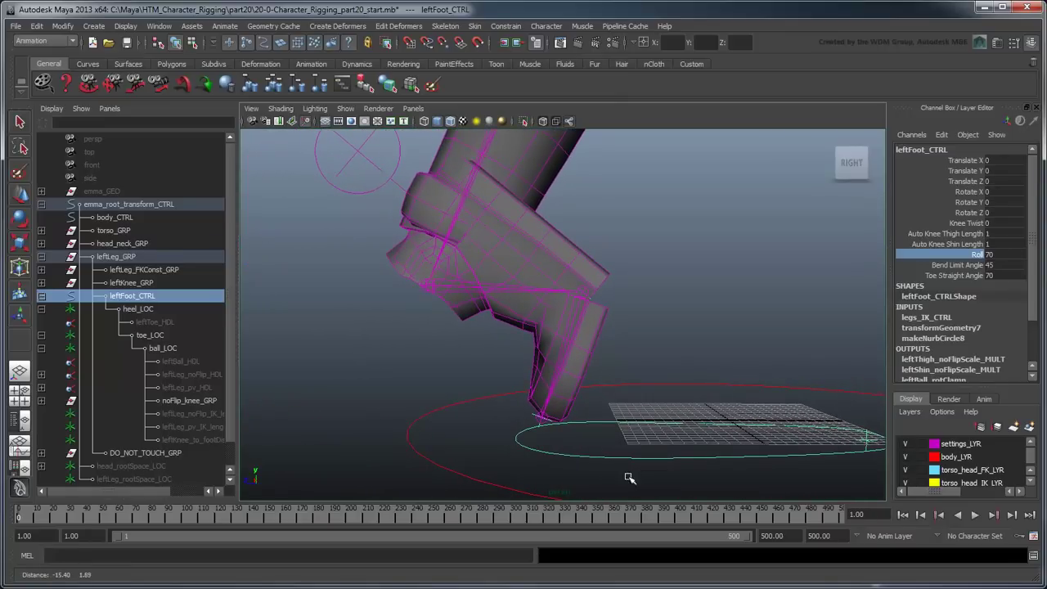
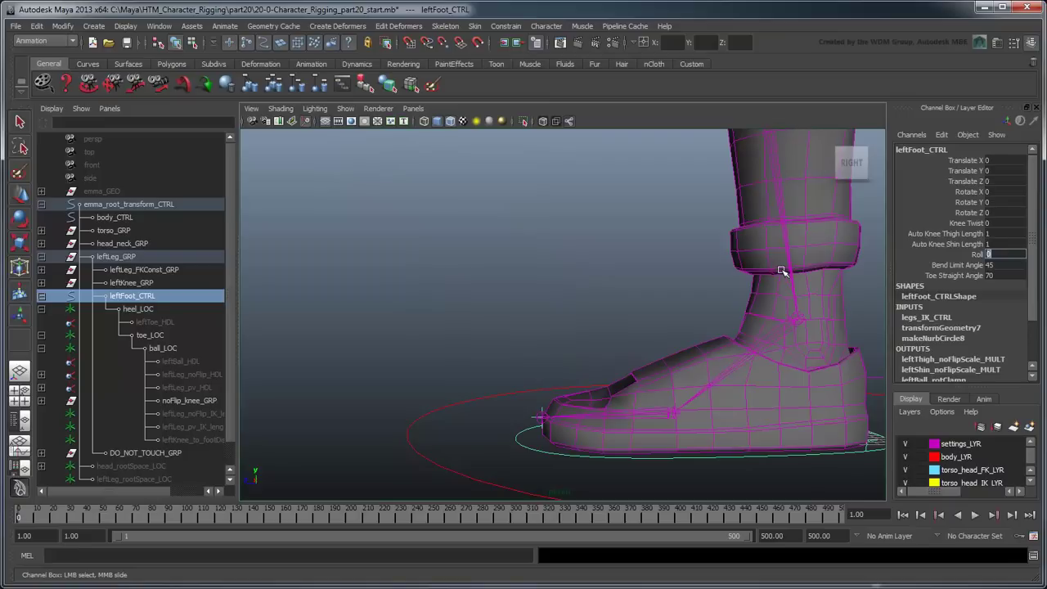
alt+middle_drag(759, 384, 616, 358)
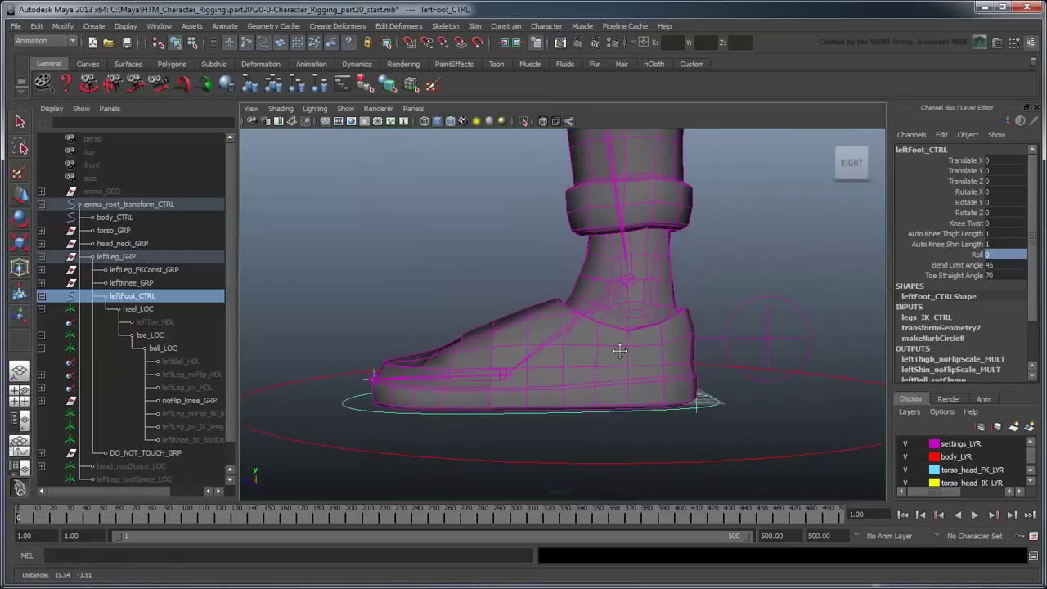
key(q)
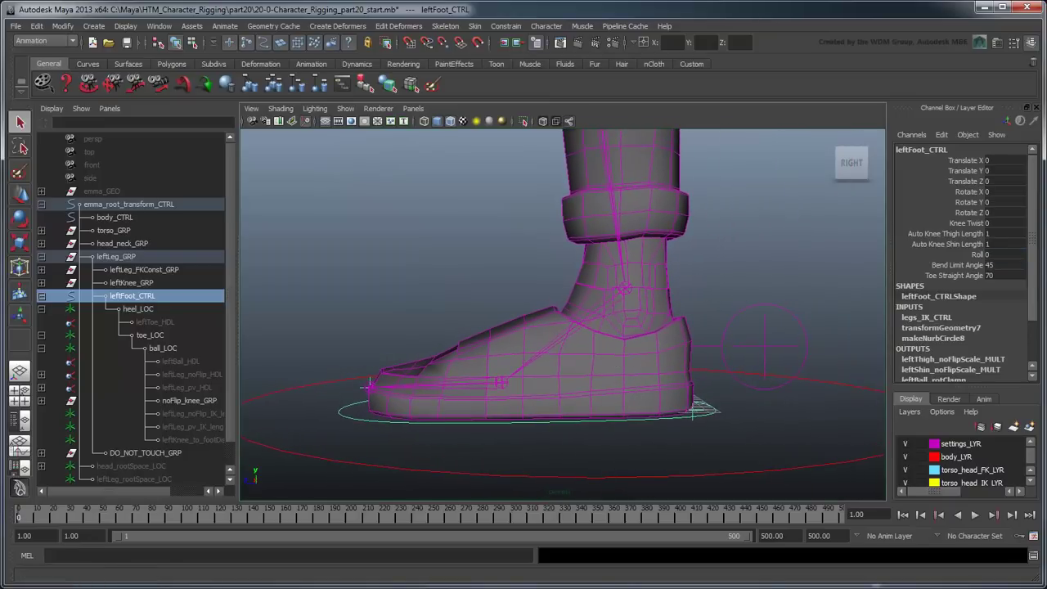
Delete the unitConversion31 node between leftBall_rotClamp and ball_LOC
scroll(368, 377, up, 4)
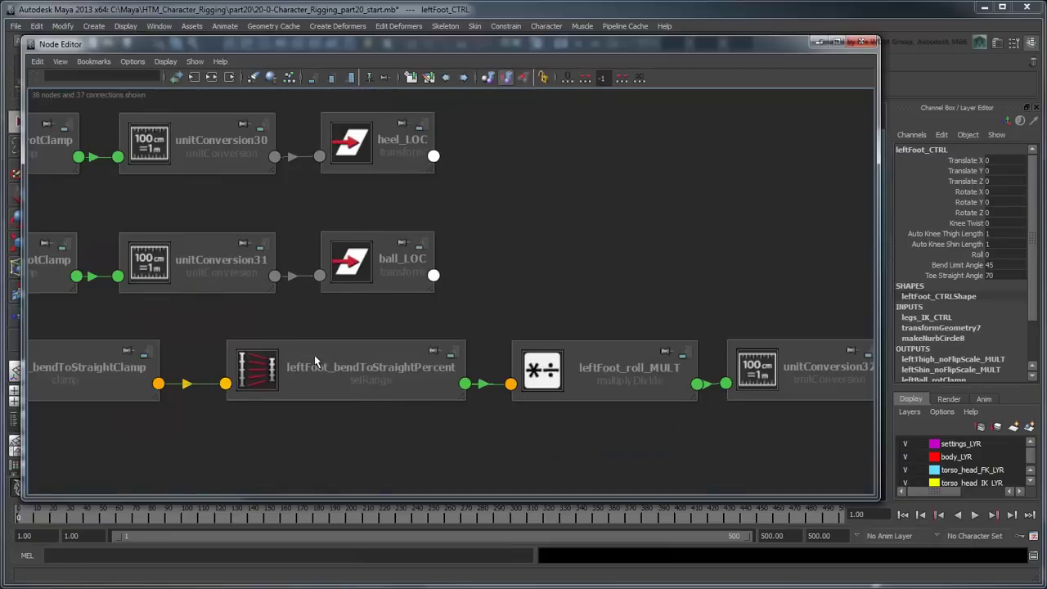
alt+middle_drag(473, 358, 535, 361)
click(466, 304)
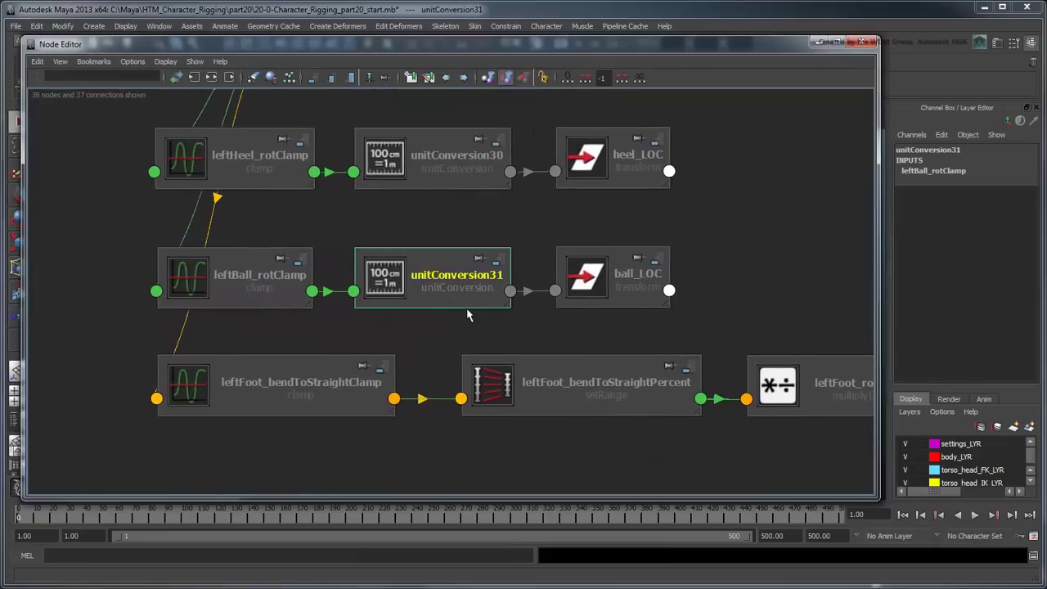
key(Delete)
Connect Bend Limit Angle of leftFoot_CTRL to Max R of the leftBall_rotClamp node
scroll(471, 311, down, 3)
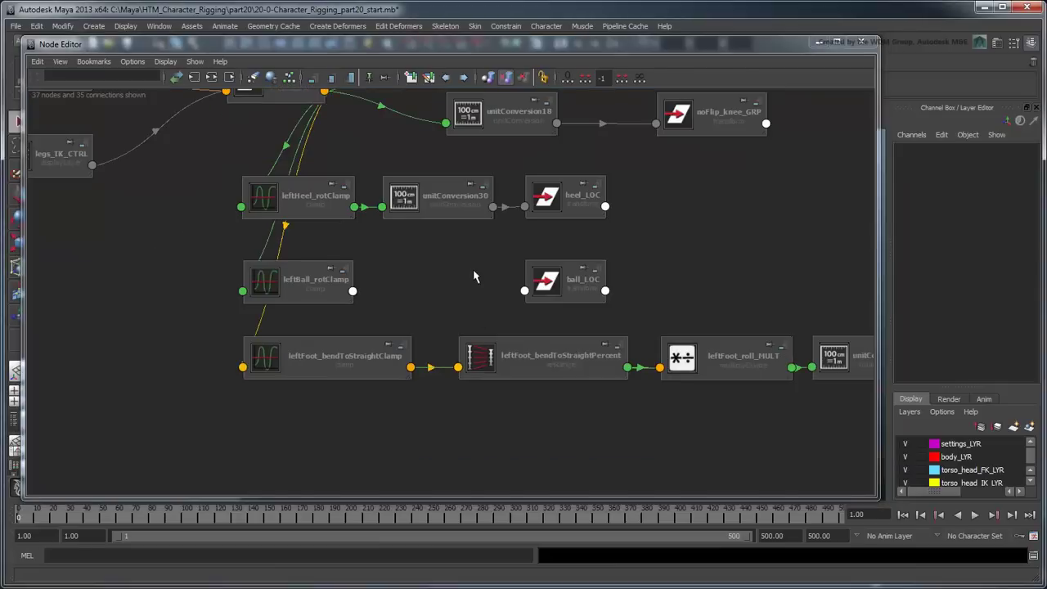
scroll(475, 286, up, 2)
alt+middle_drag(463, 323, 465, 334)
click(328, 352)
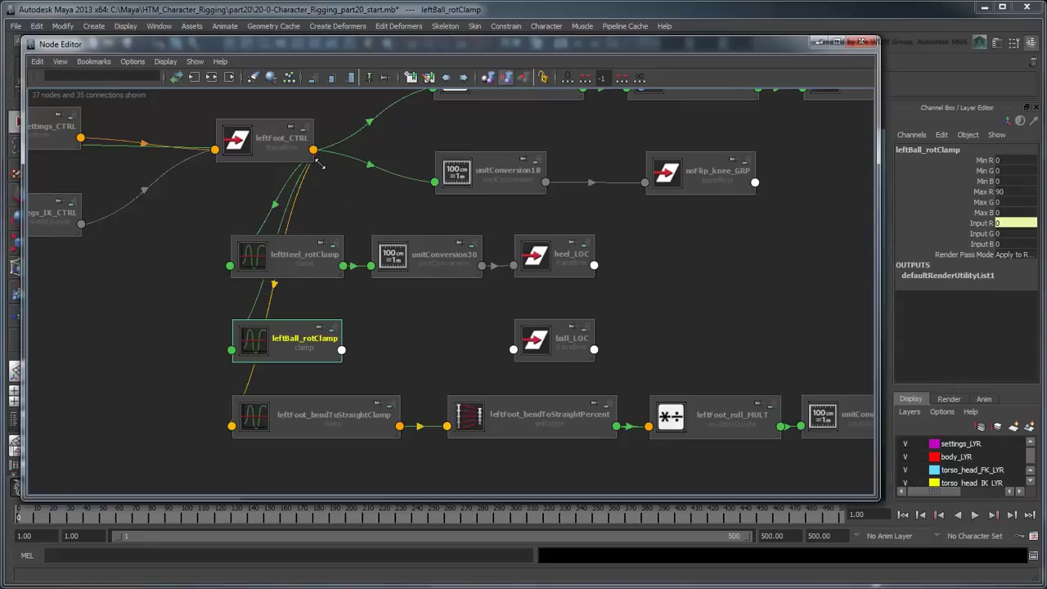
click(319, 159)
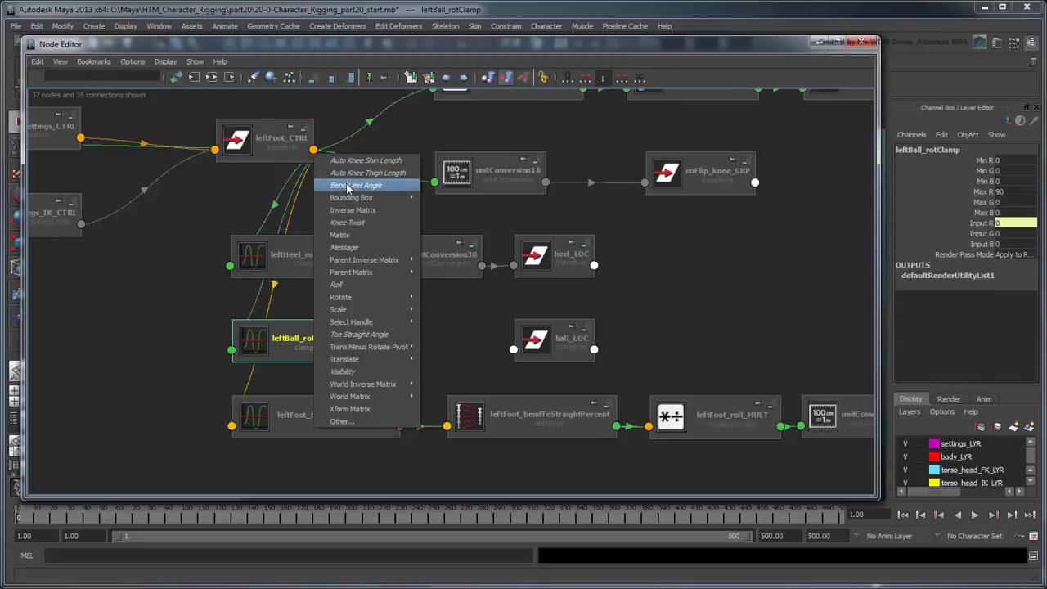
click(347, 187)
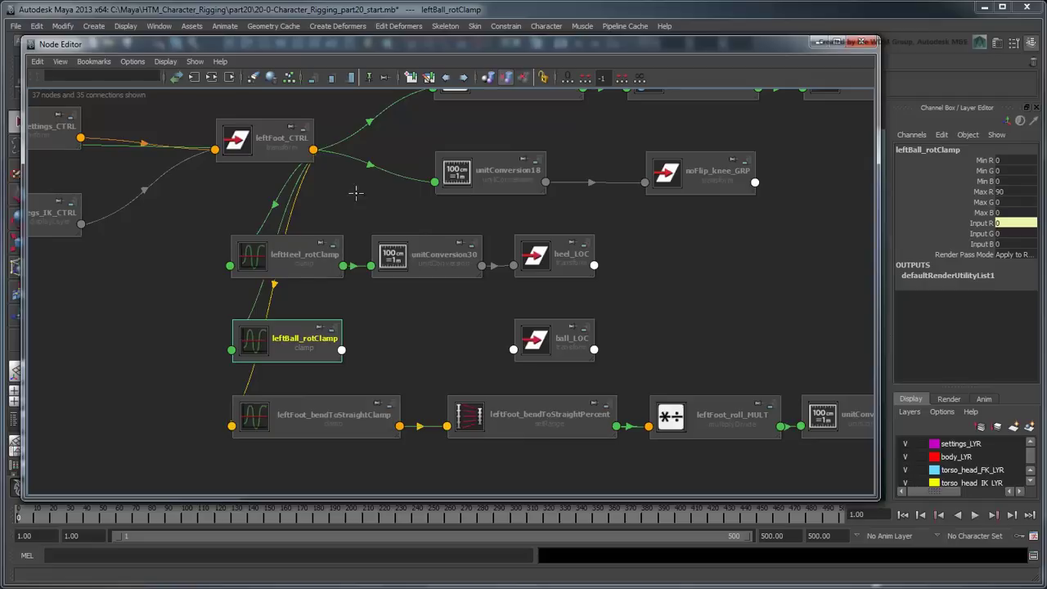
click(235, 357)
mouse_move(254, 370)
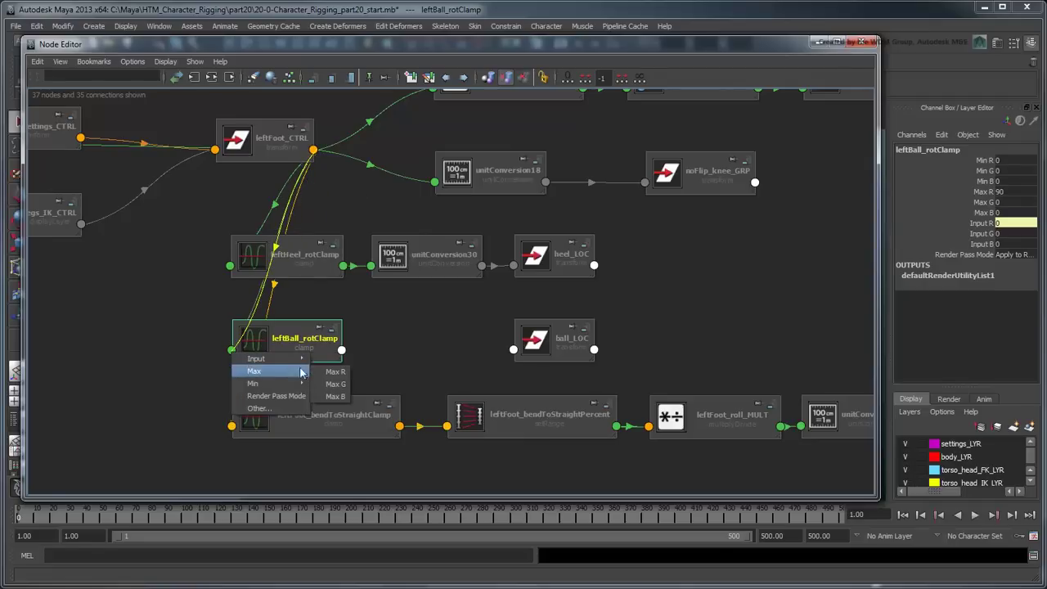
click(342, 374)
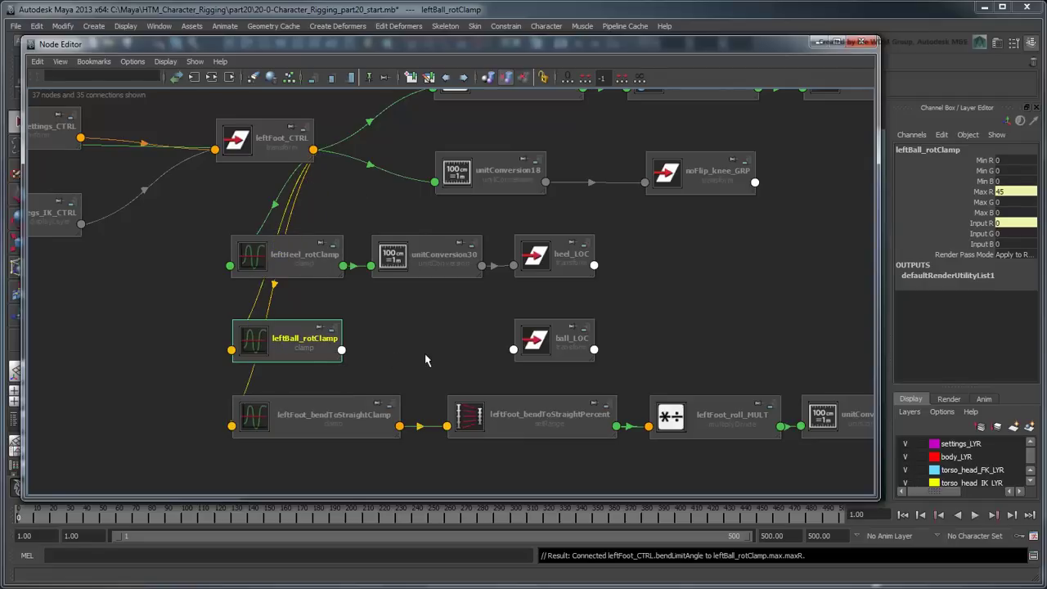
Rename leftBall_rotClamp as leftBall_zeroToBendClamp and widen the node to show its full name
key(F2)
text(leftB)
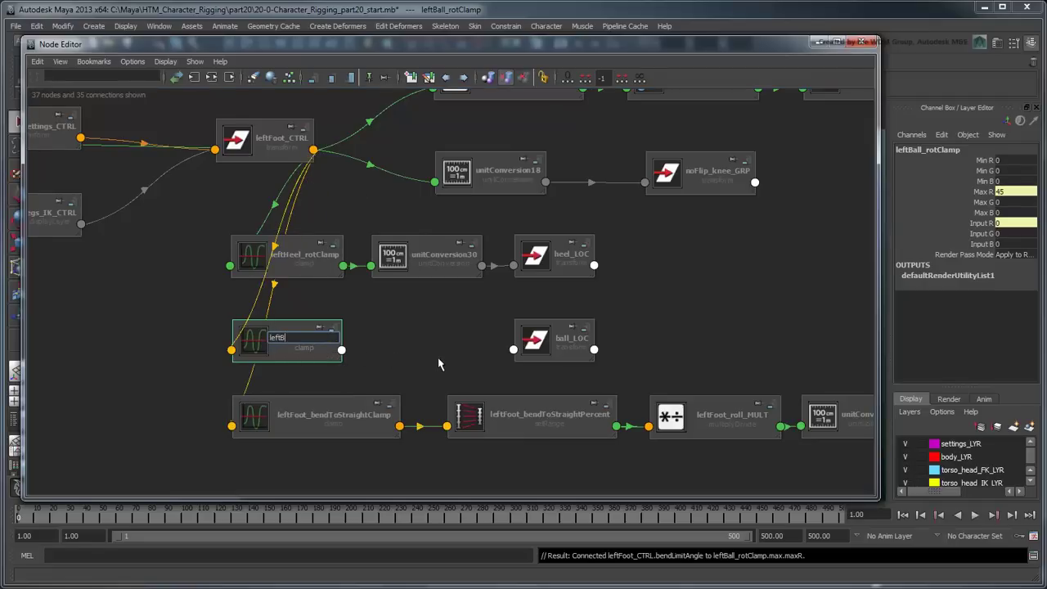
text(all_zeroToBendClamp)
key(Return)
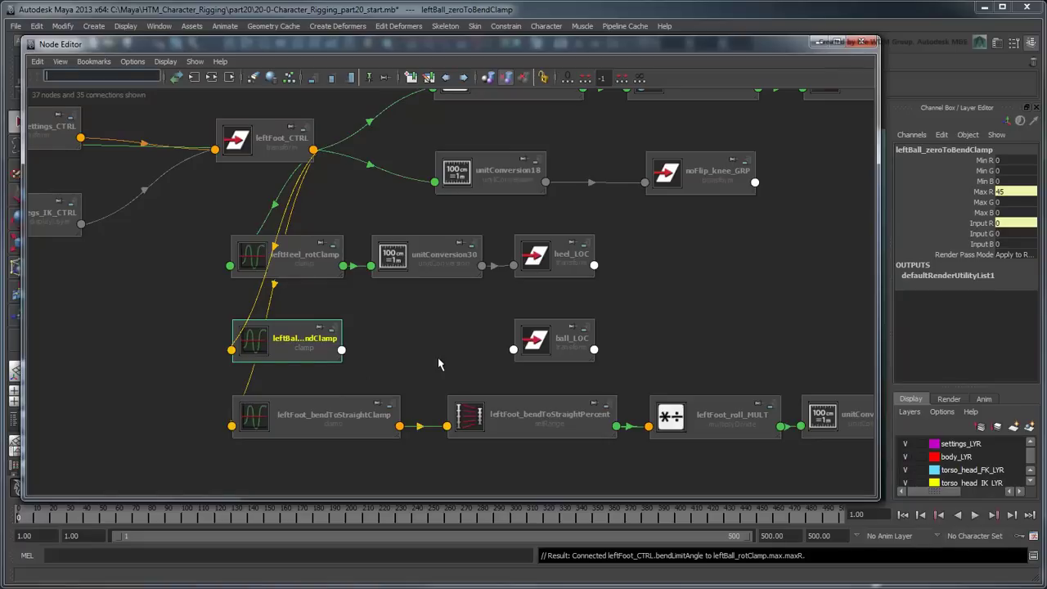
drag(343, 358, 394, 358)
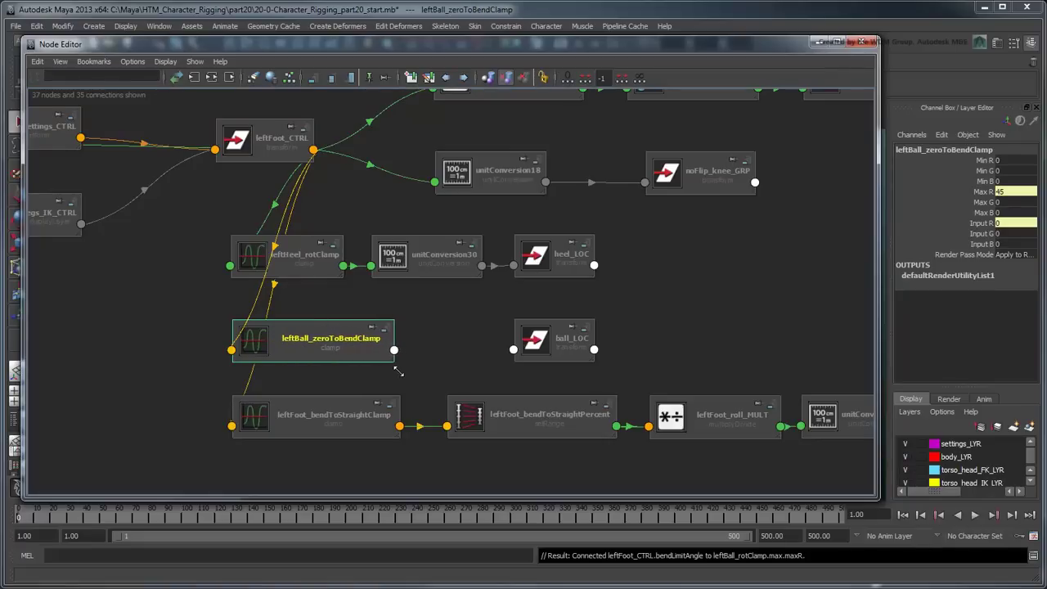
Make room before ball_LOC and add a setRange node named leftBall_zeroToBendPercent, widened to show its full name
drag(548, 347, 736, 343)
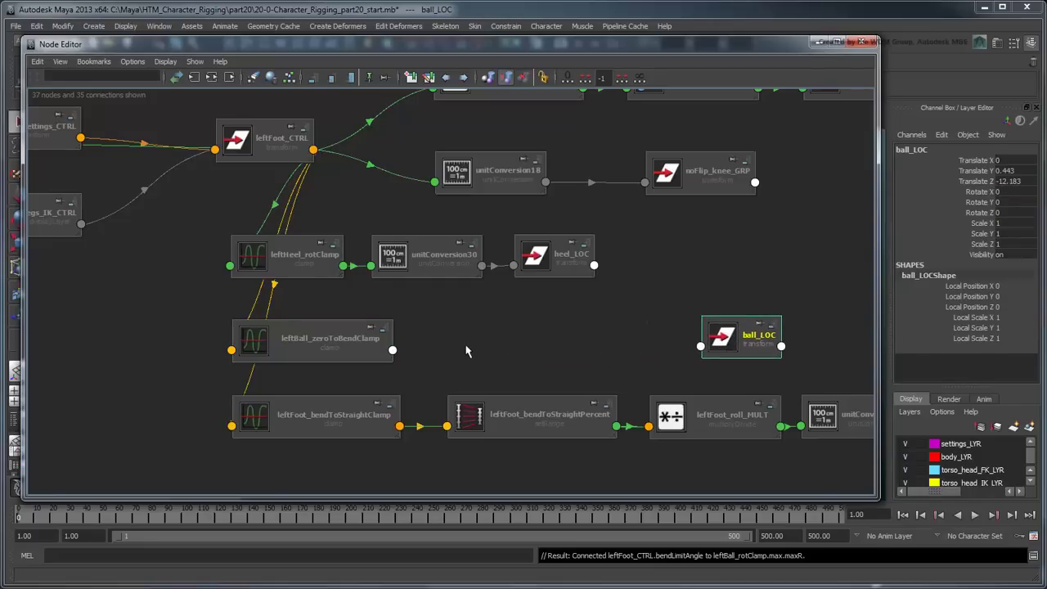
key(Tab)
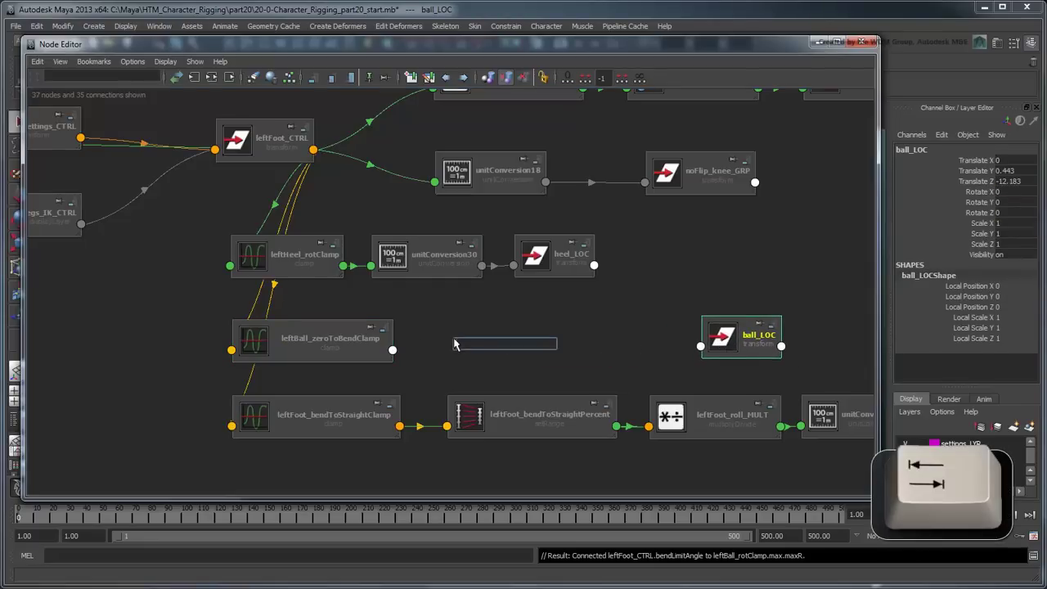
text(setRange)
key(Return)
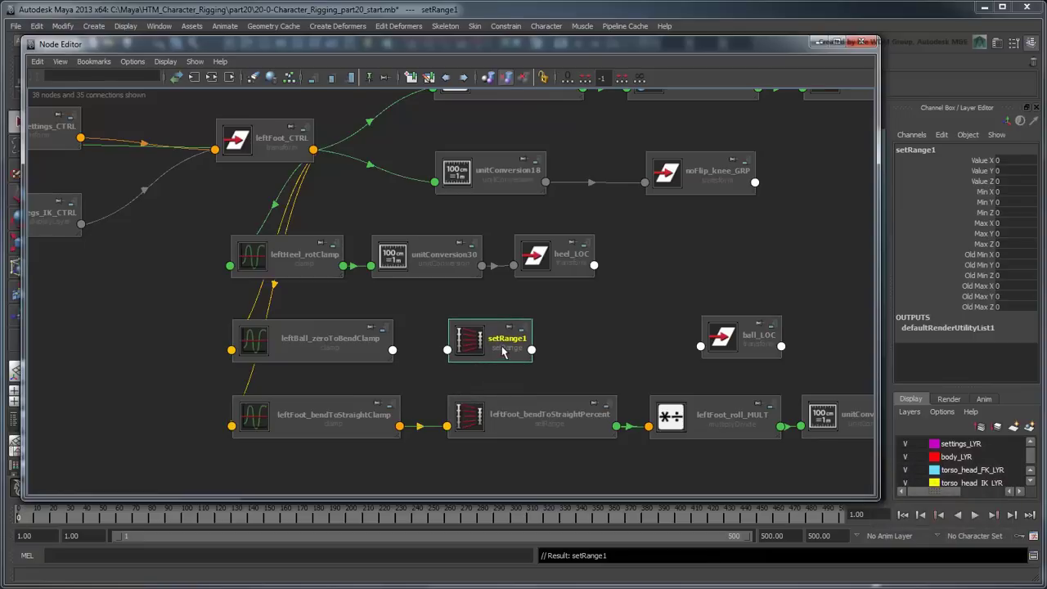
text(leftBall_zeroToBendPercent)
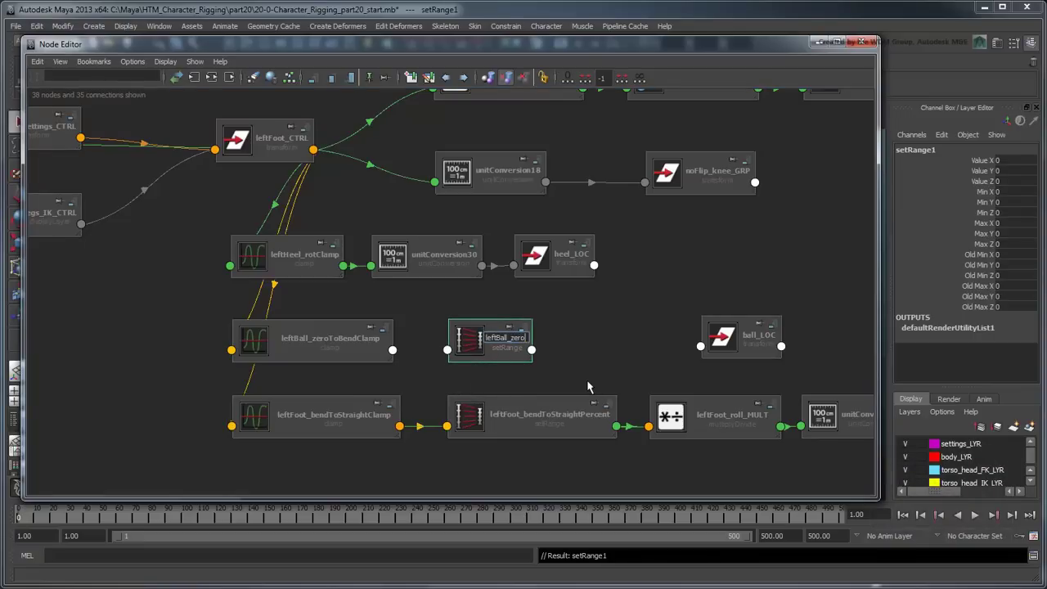
key(Return)
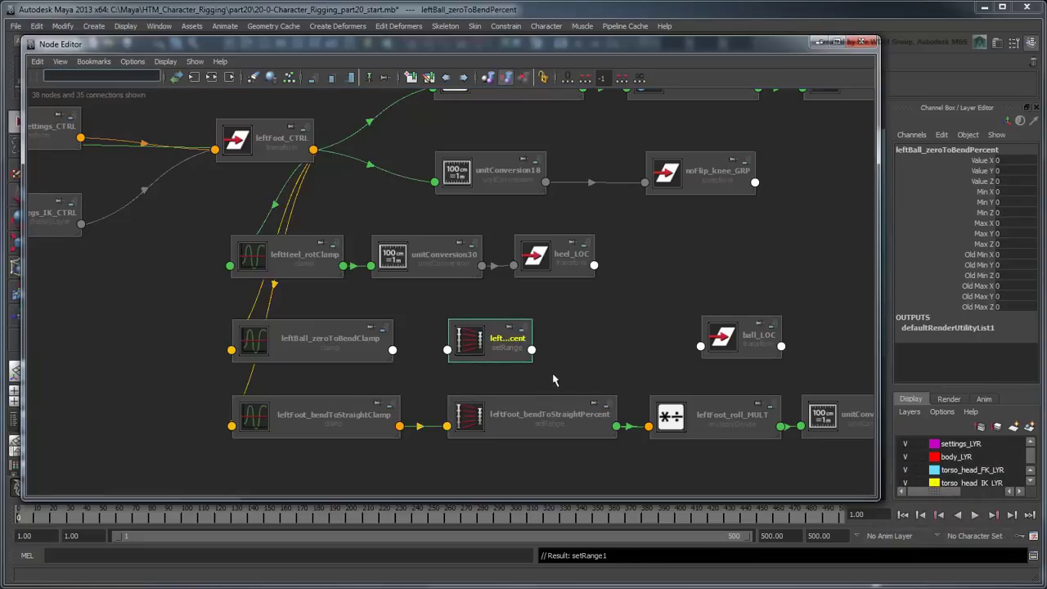
drag(532, 361, 620, 368)
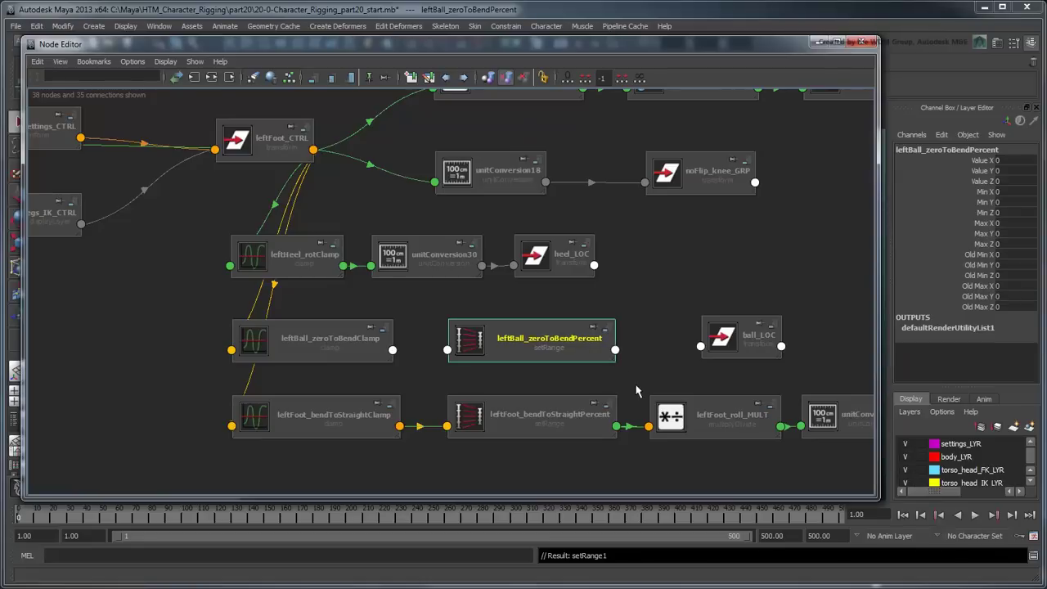
Connect Min R of leftBall_zeroToBendClamp to Old Min X of leftBall_zeroToBendPercent
click(394, 352)
mouse_move(422, 406)
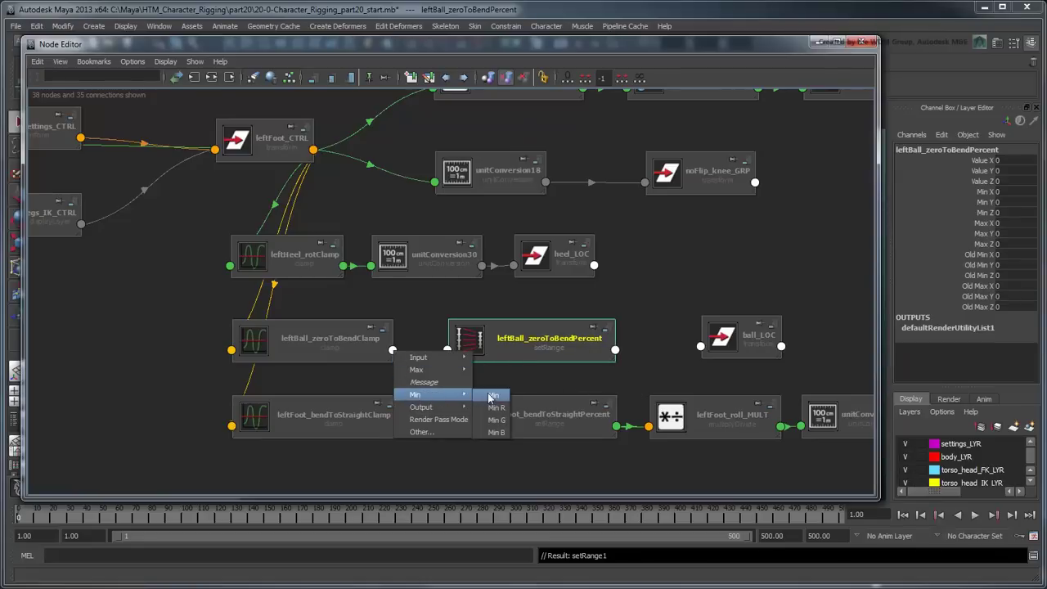
click(497, 409)
click(463, 354)
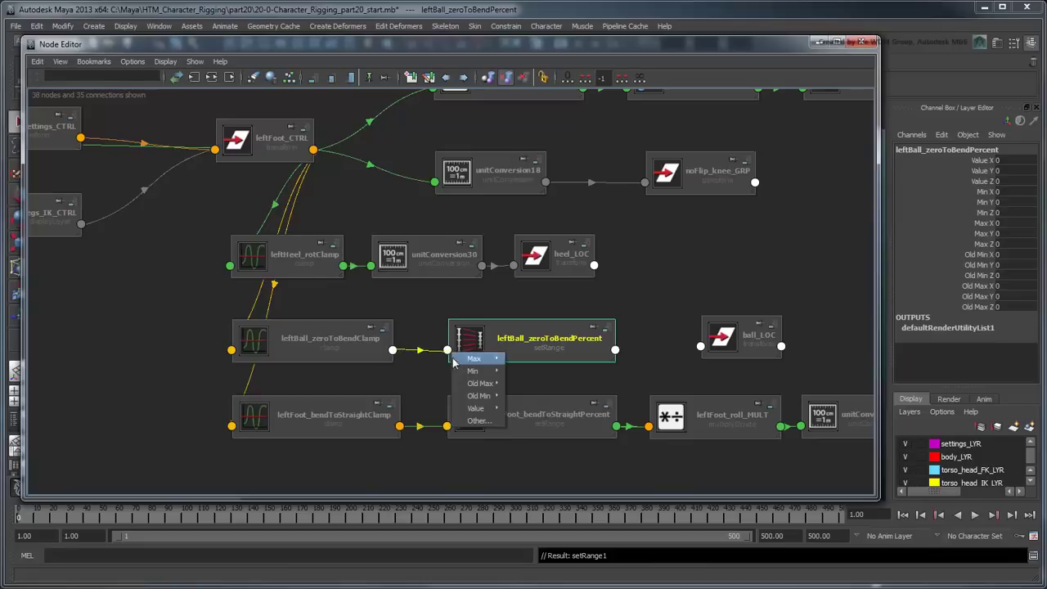
mouse_move(483, 396)
click(517, 398)
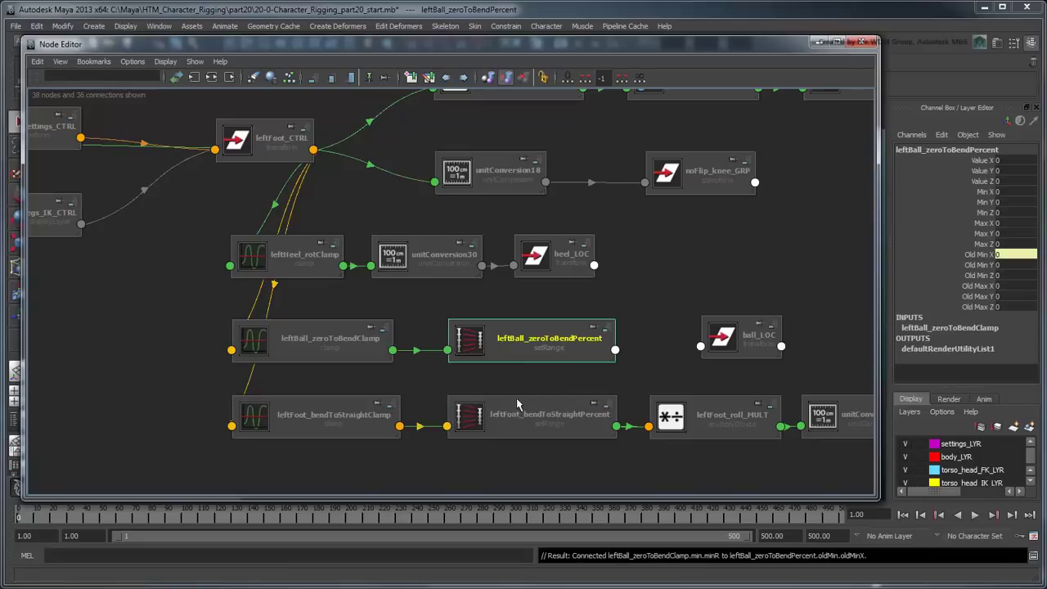
Connect Max R of leftBall_zeroToBendClamp to Old Max X of leftBall_zeroToBendPercent
click(401, 359)
mouse_move(418, 370)
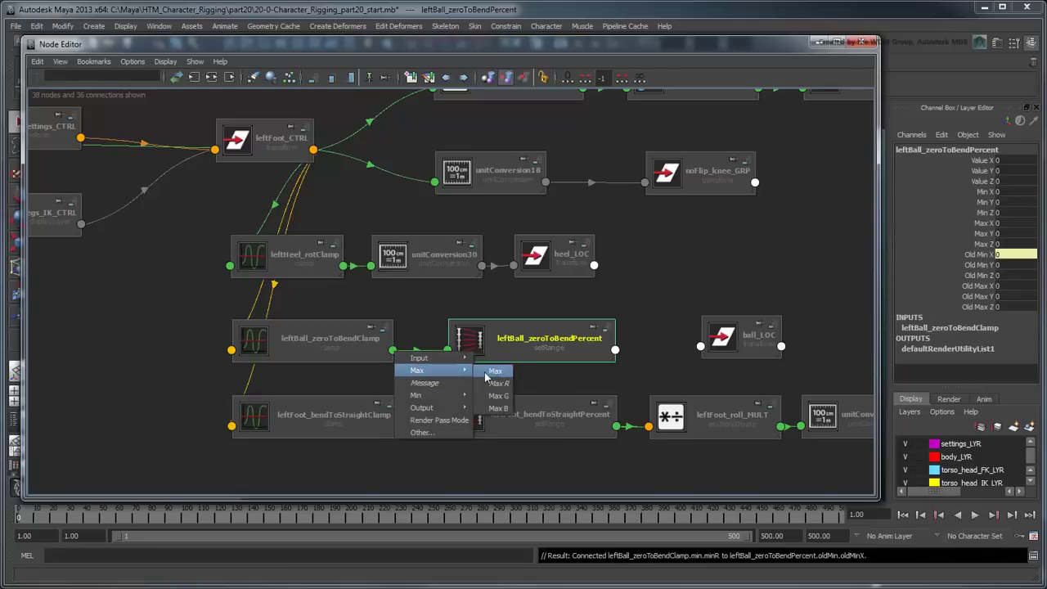
click(495, 373)
click(460, 360)
mouse_move(471, 383)
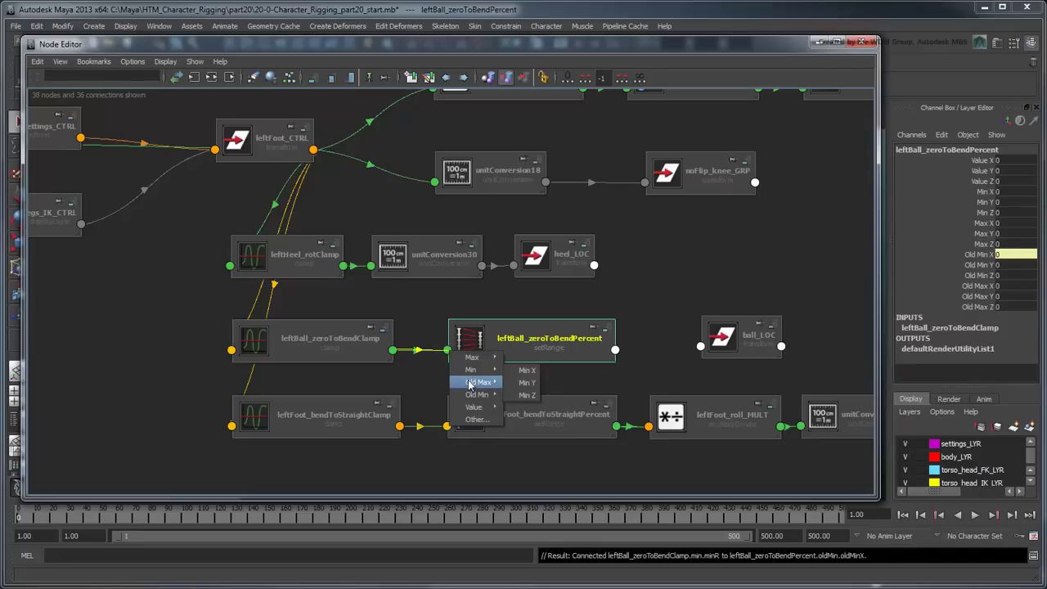
click(515, 384)
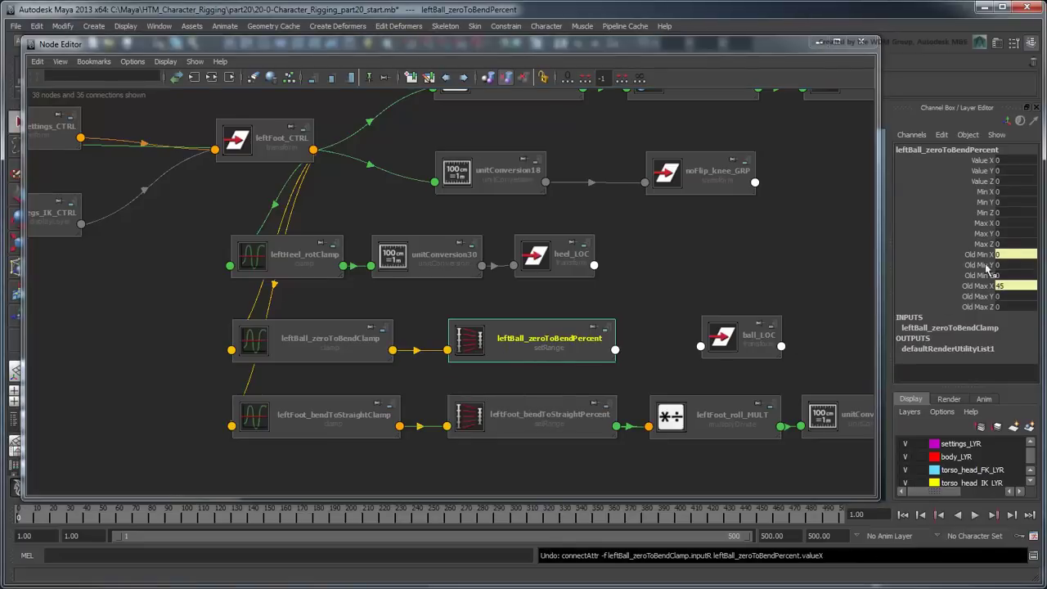
Set Max X of leftBall_zeroToBendPercent to 1 and connect Input R of leftBall_zeroToBendClamp to its Value X
click(1000, 222)
text(1)
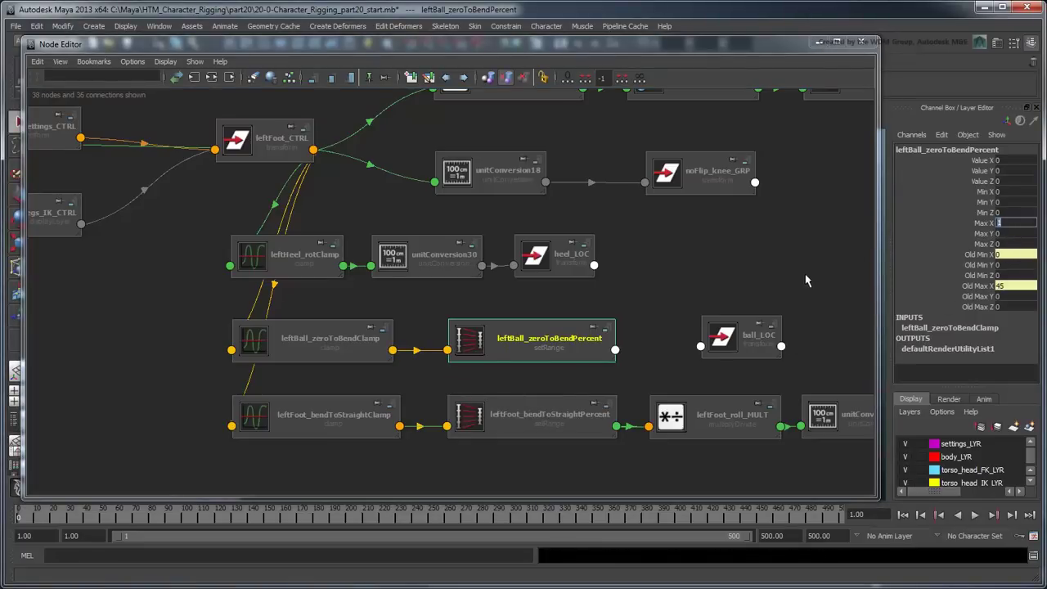
click(398, 360)
mouse_move(433, 364)
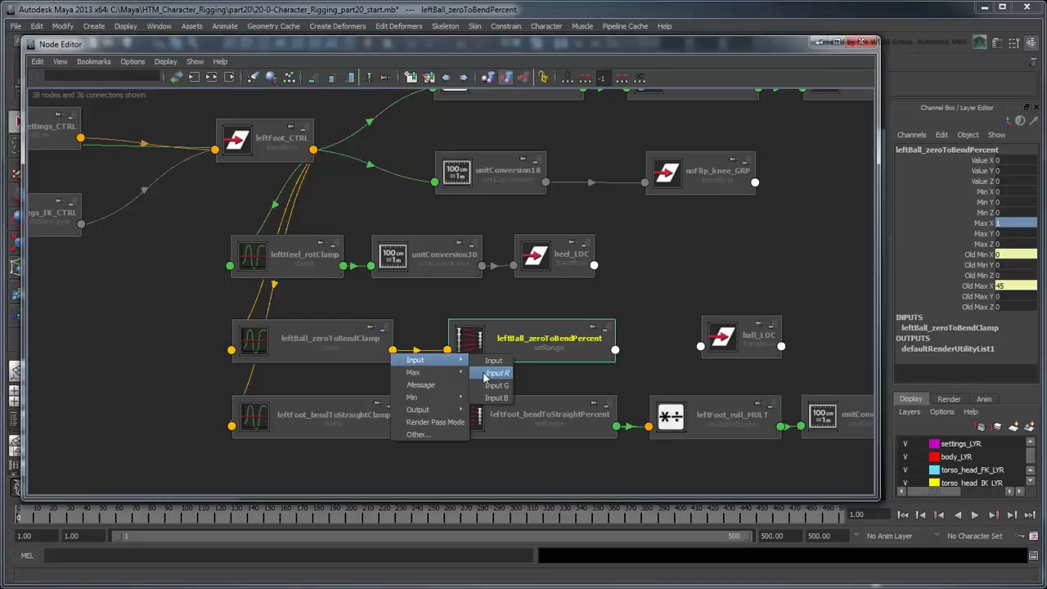
click(491, 373)
click(457, 360)
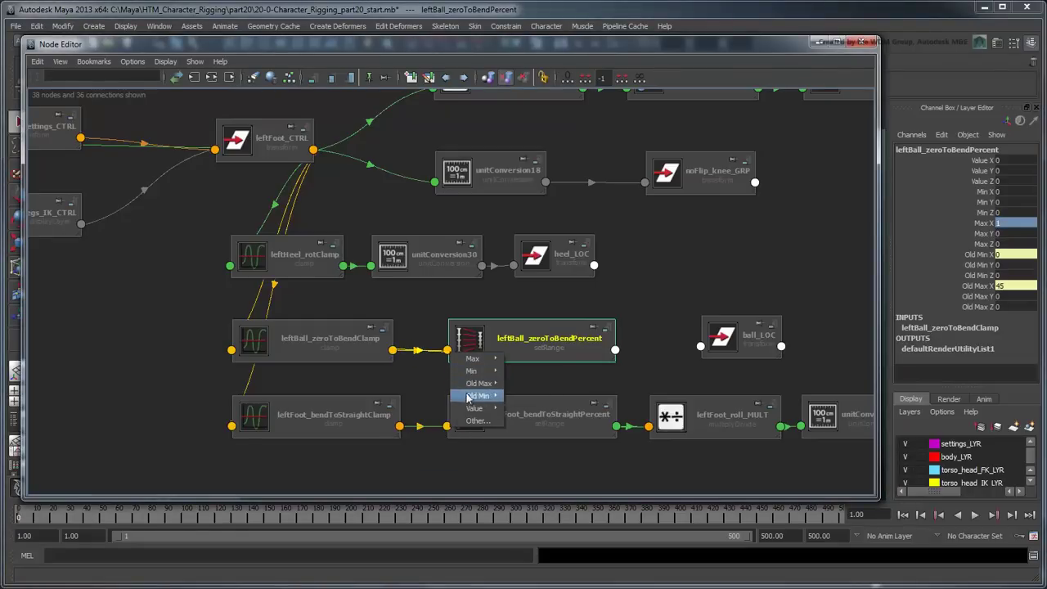
mouse_move(478, 408)
click(524, 409)
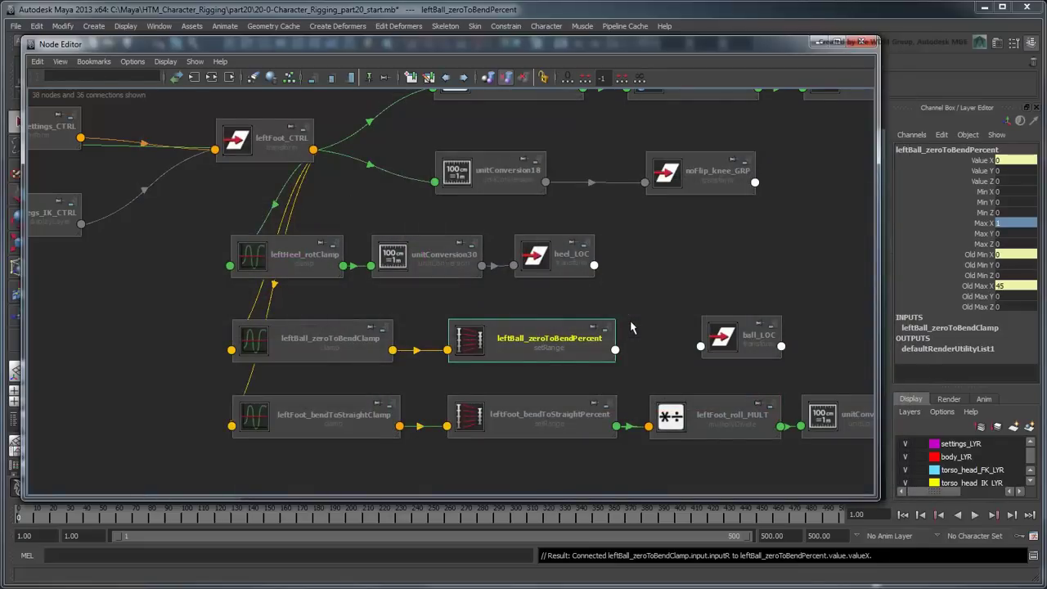
Move ball_LOC farther along its row and shift the whole leftFoot_bendToStraightClamp to toe_LOC row down to free space between the rows
alt+middle_drag(631, 328, 491, 324)
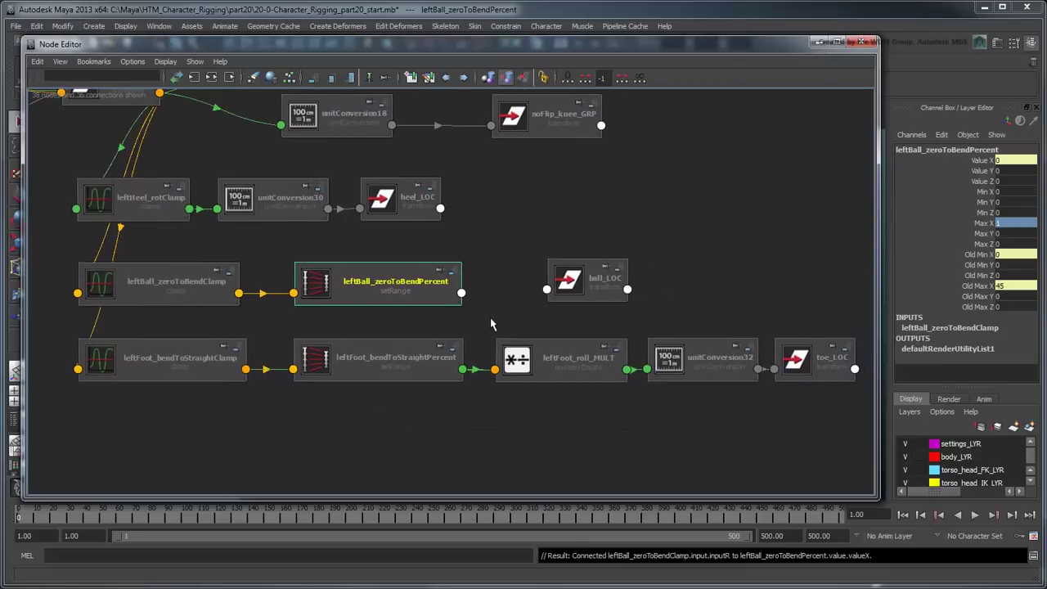
drag(600, 292, 723, 293)
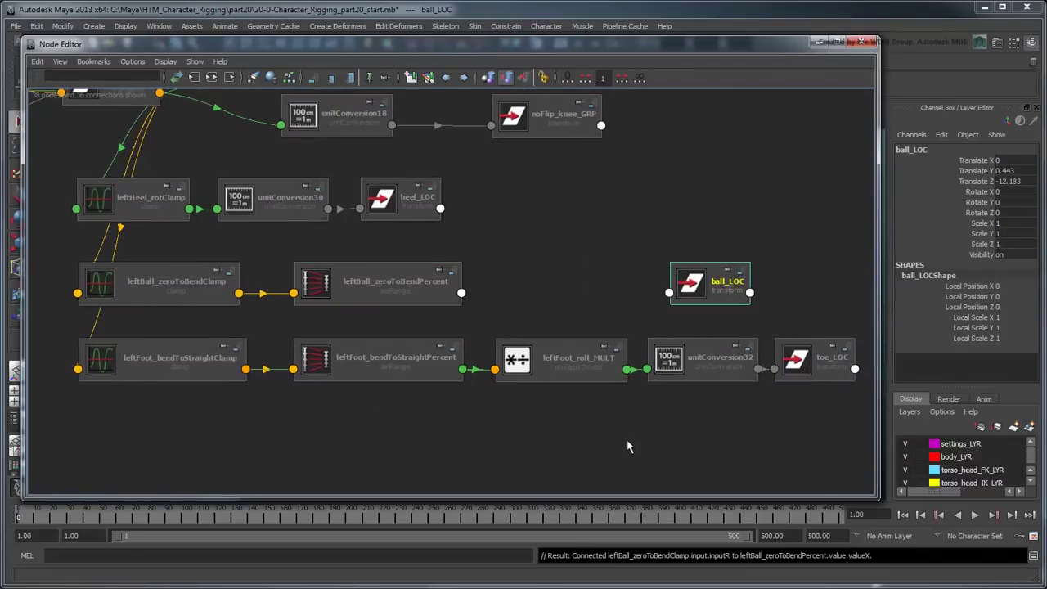
drag(576, 422, 207, 364)
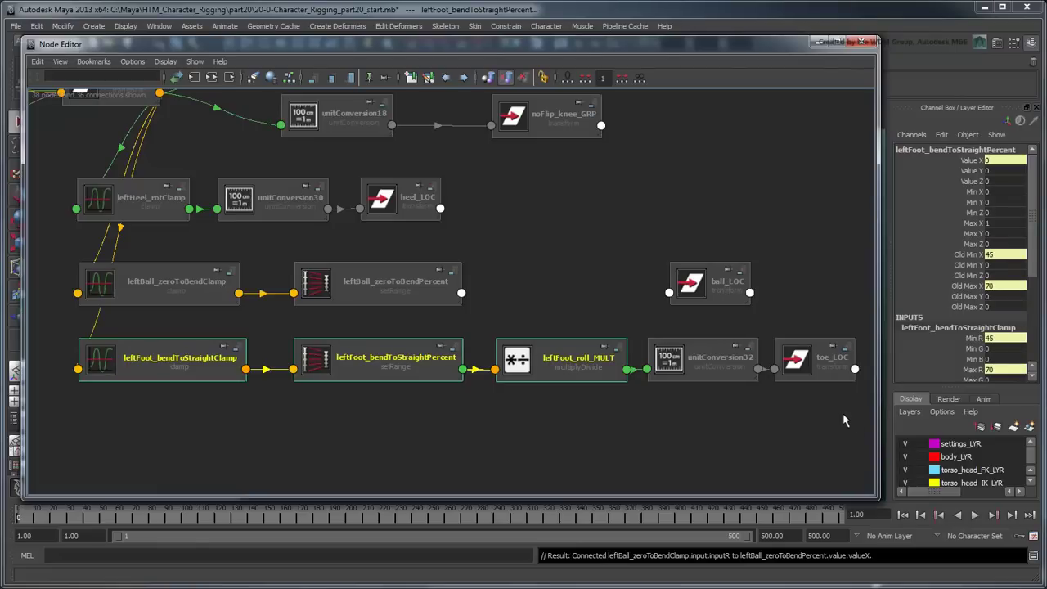
drag(835, 409, 201, 451)
Add a plusMinusAverage node named leftFoot_invertPercentage between the ball and toe rows
key(Tab)
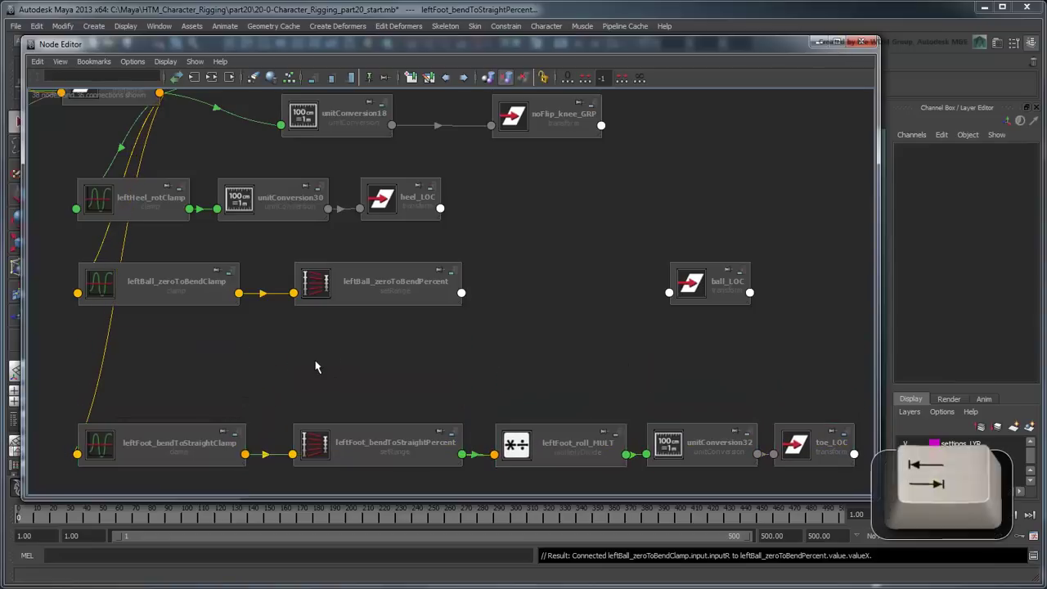
text(plusMinus)
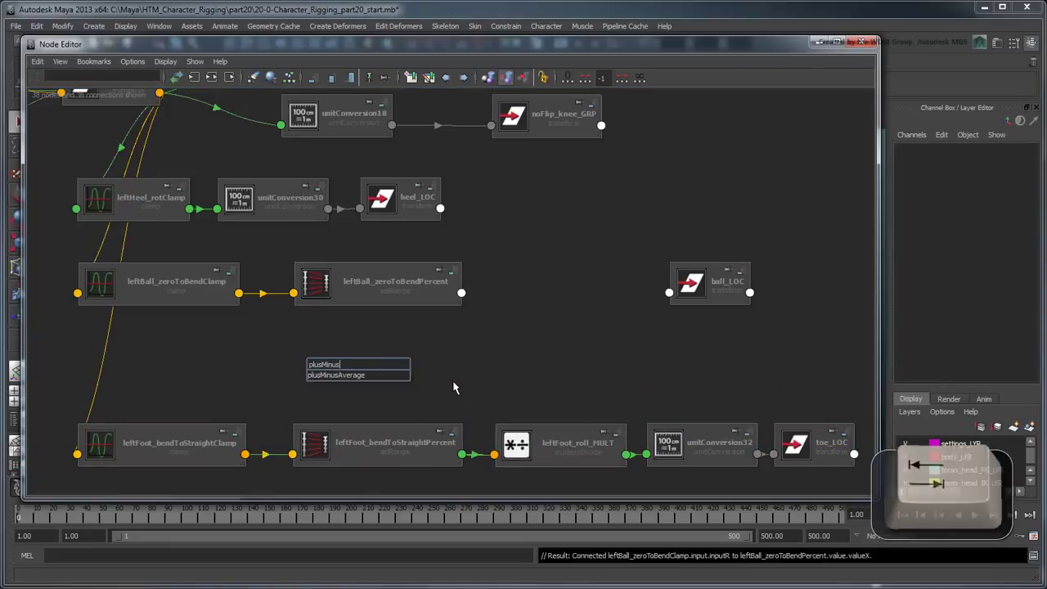
key(Return)
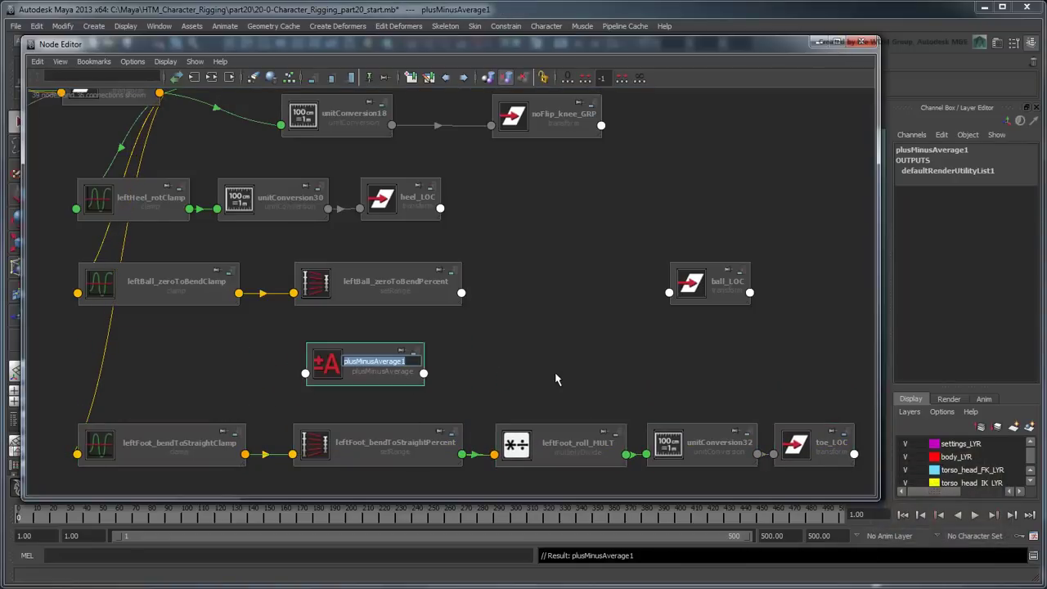
text(leftFoot_invertPerce)
text(ntage)
key(Return)
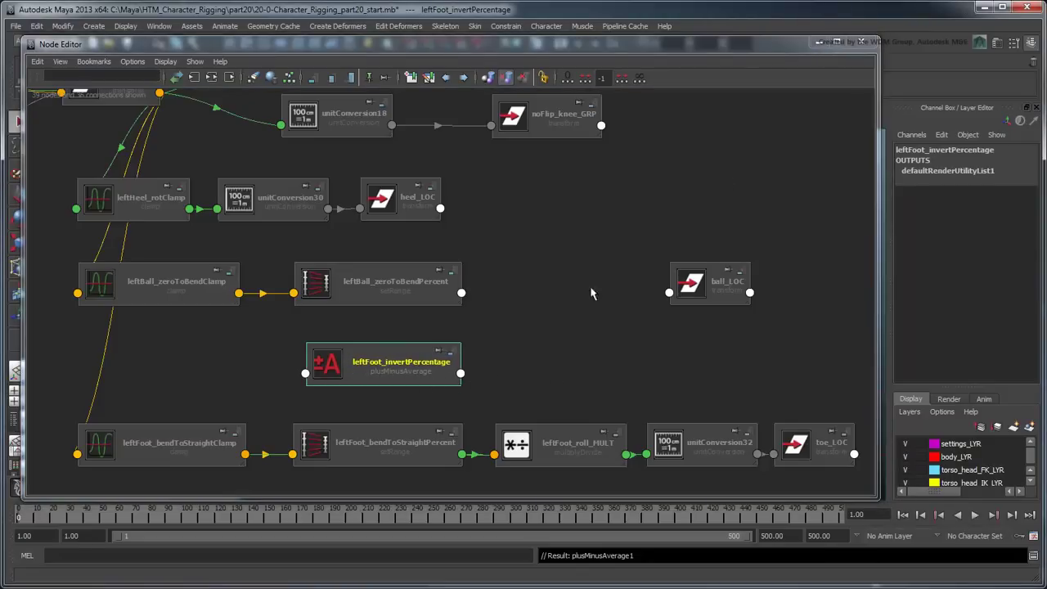
Show the full attributes of leftFoot_invertPercentage beside a narrowed node graph window and expand its Input 1D section
click(1011, 45)
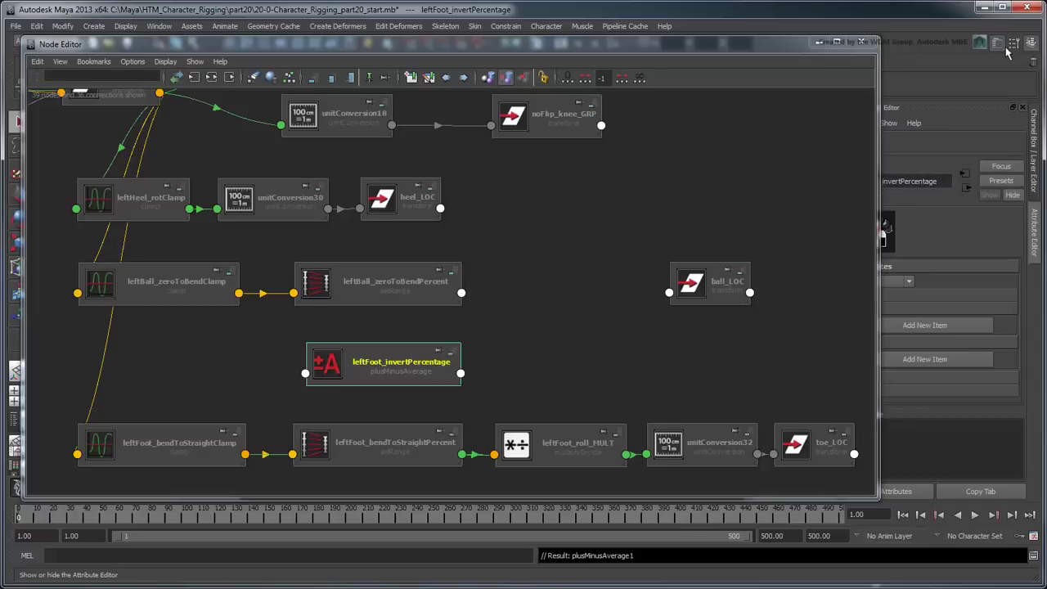
drag(877, 209, 745, 220)
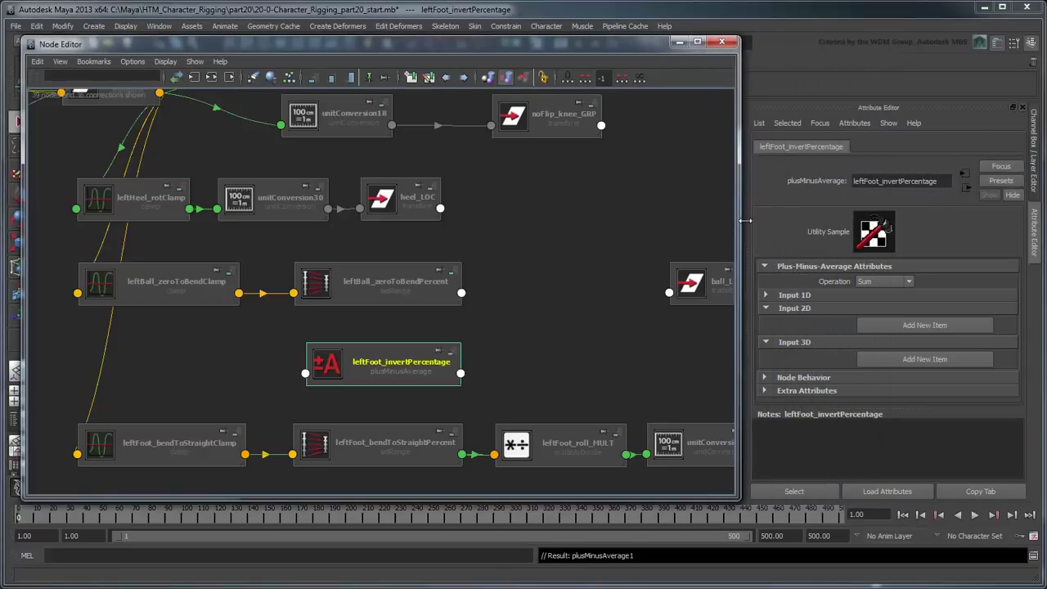
click(791, 296)
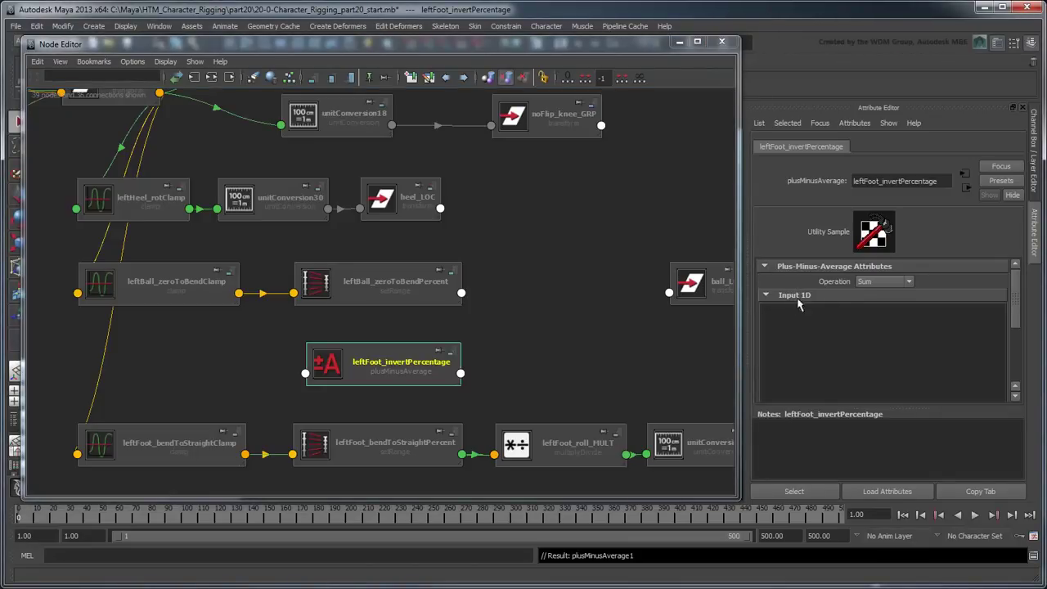
Run the MEL command setAttr leftFoot_invertPercentage.input1D[0] 1 to create the node's first 1D input
scroll(1026, 308, down, 1)
scroll(1026, 309, down, 5)
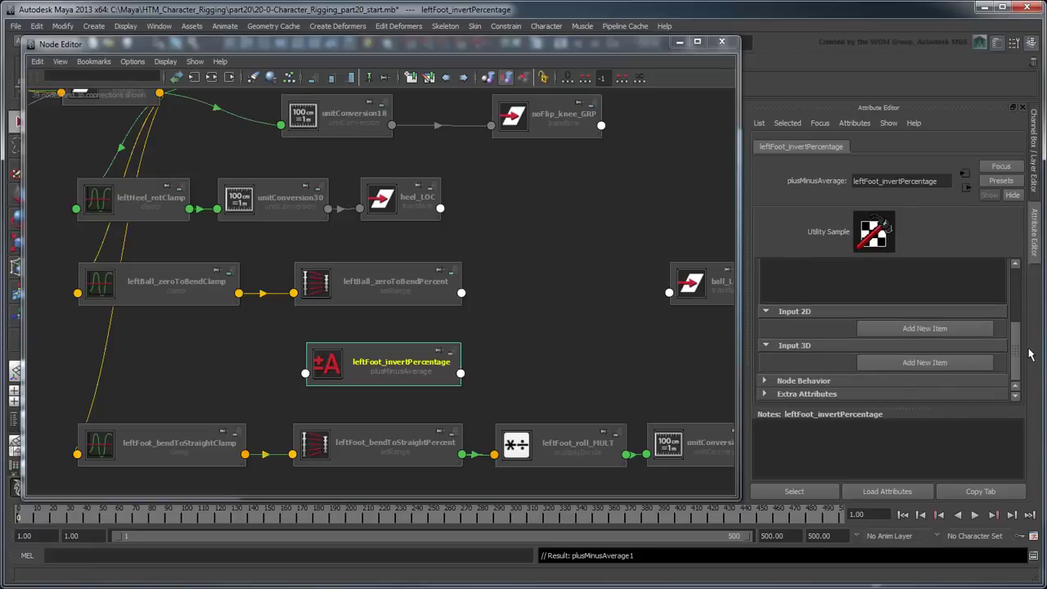
scroll(1027, 336, up, 5)
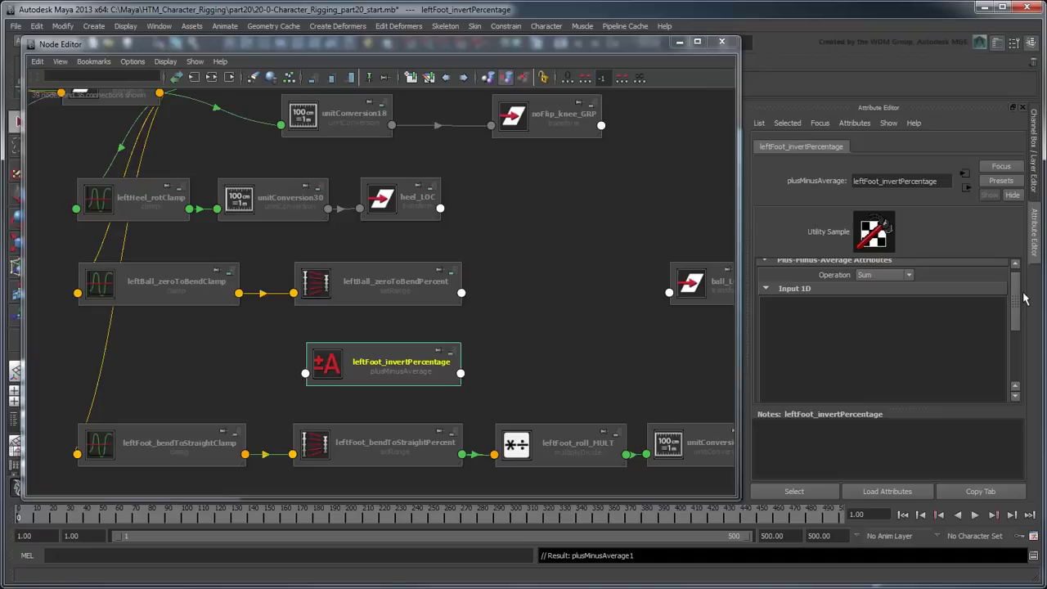
click(352, 561)
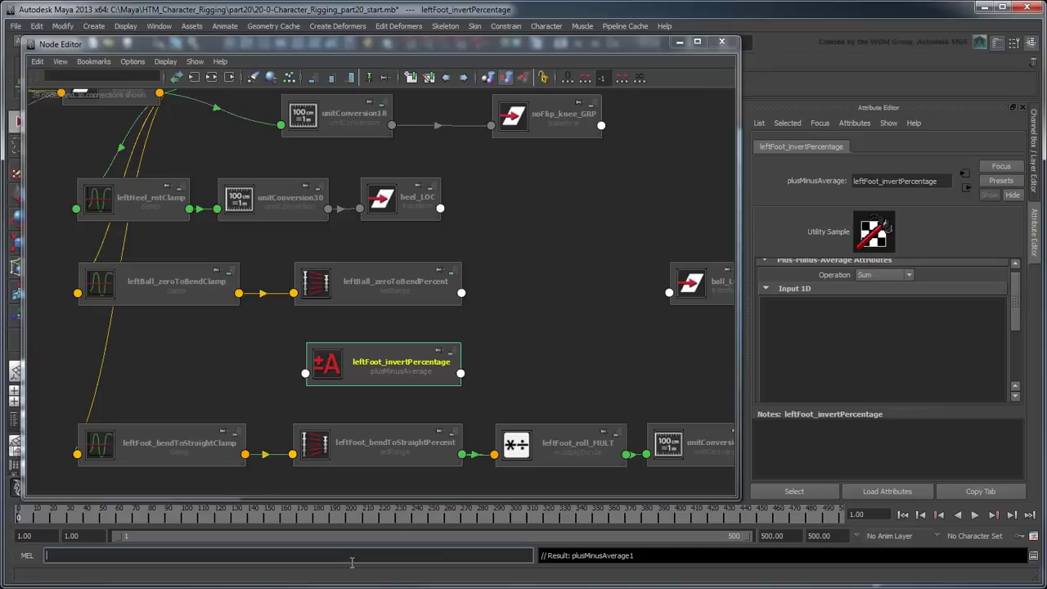
text(setAt)
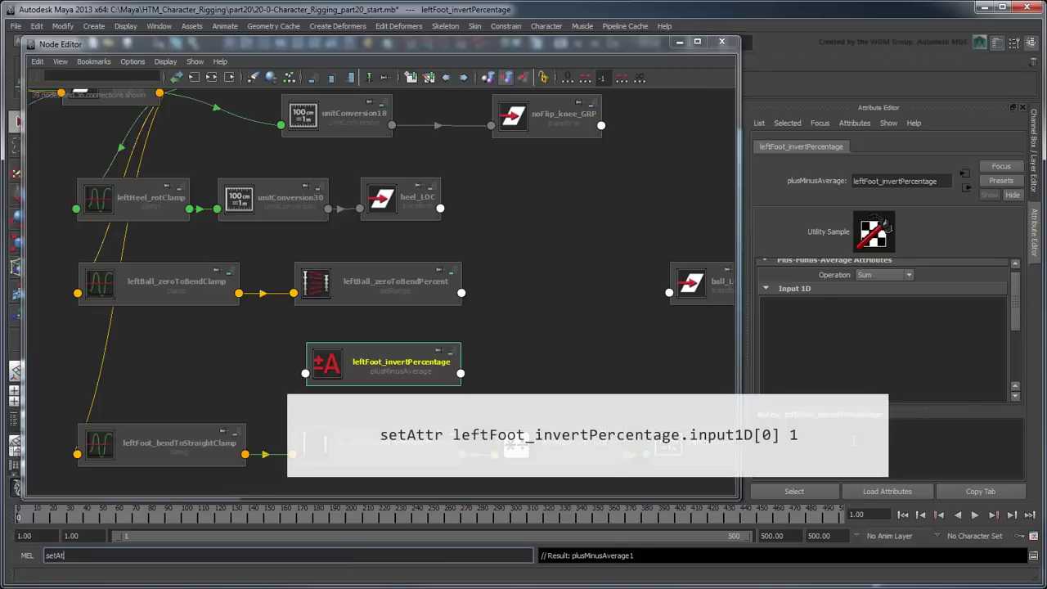
text(tr leftFoot_invertPercentage.input1)
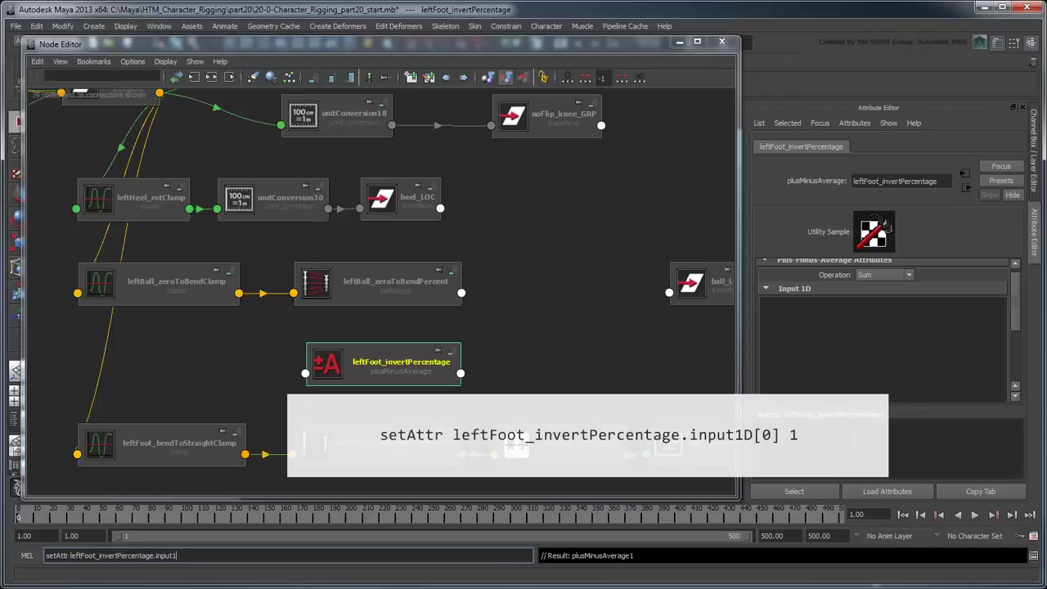
text(D[0] 1)
key(Return)
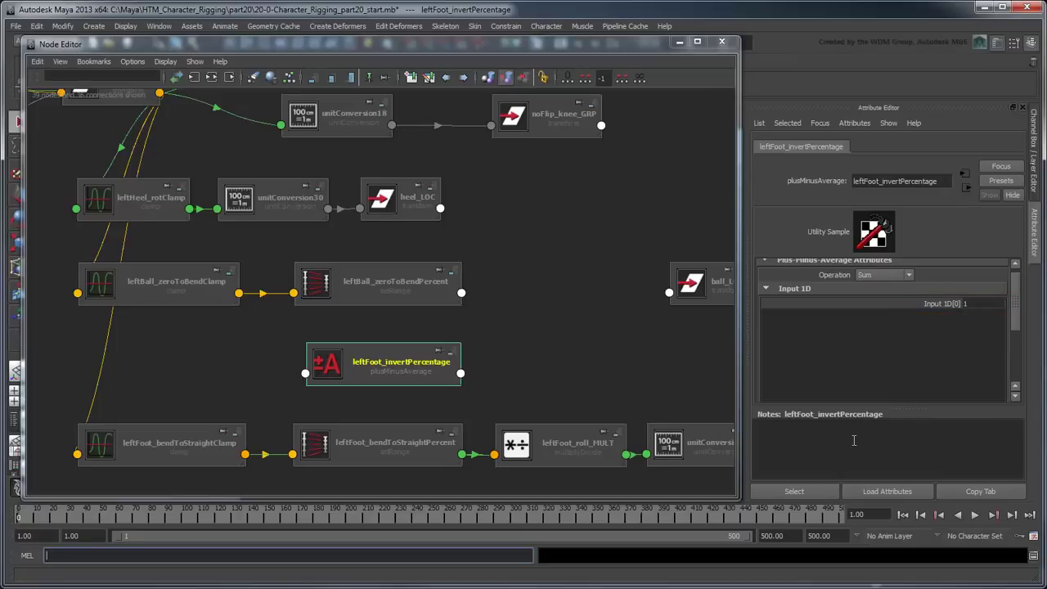
Rerun the setAttr command with index 1 to add leftFoot_invertPercentage.input1D[1] with a value of 1
key(shift)
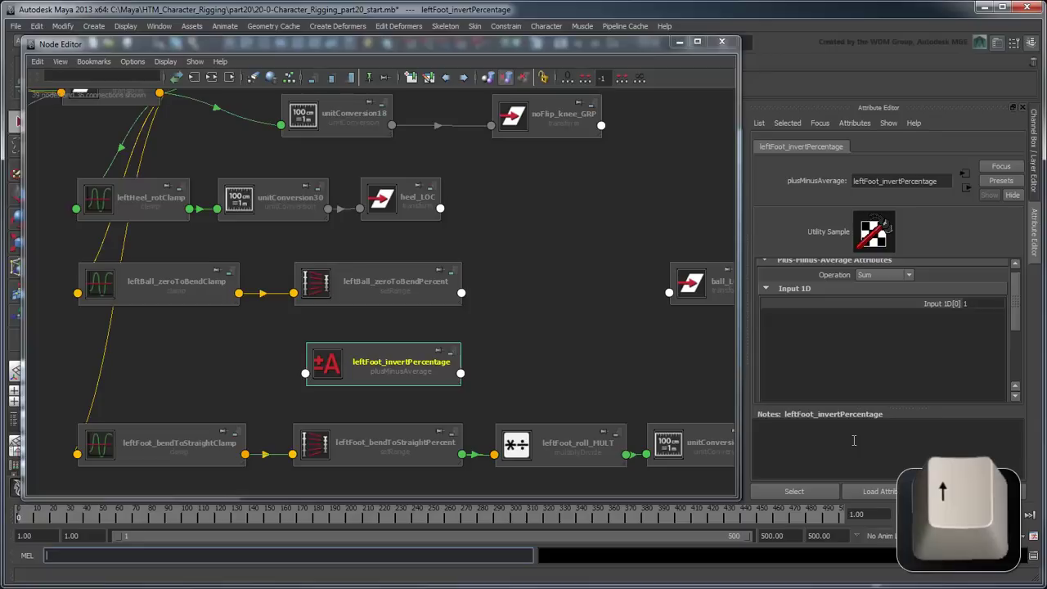
key(Up)
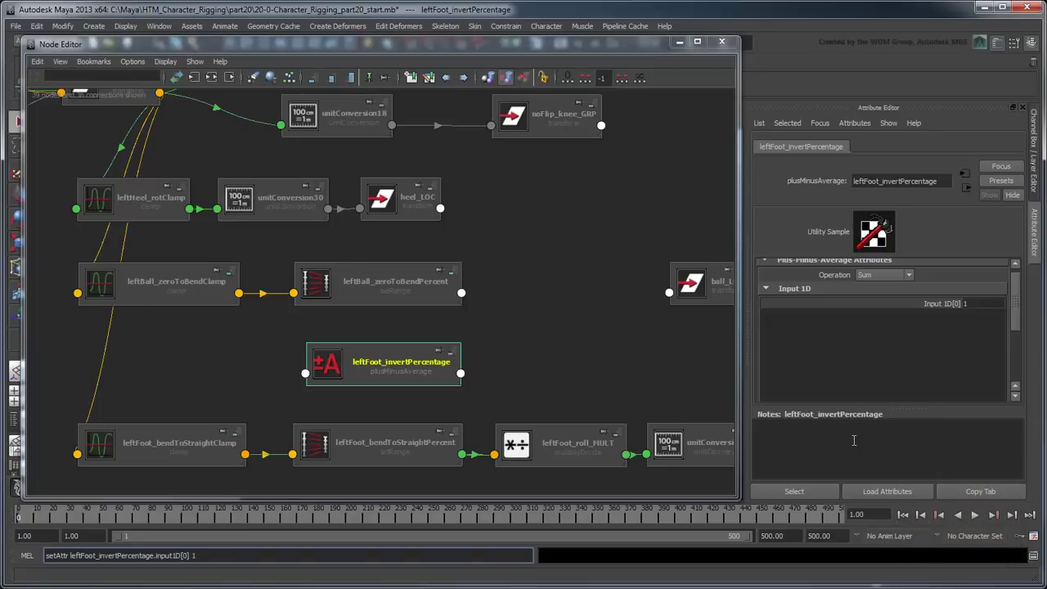
key(BackSpace)
text(1)
key(Return)
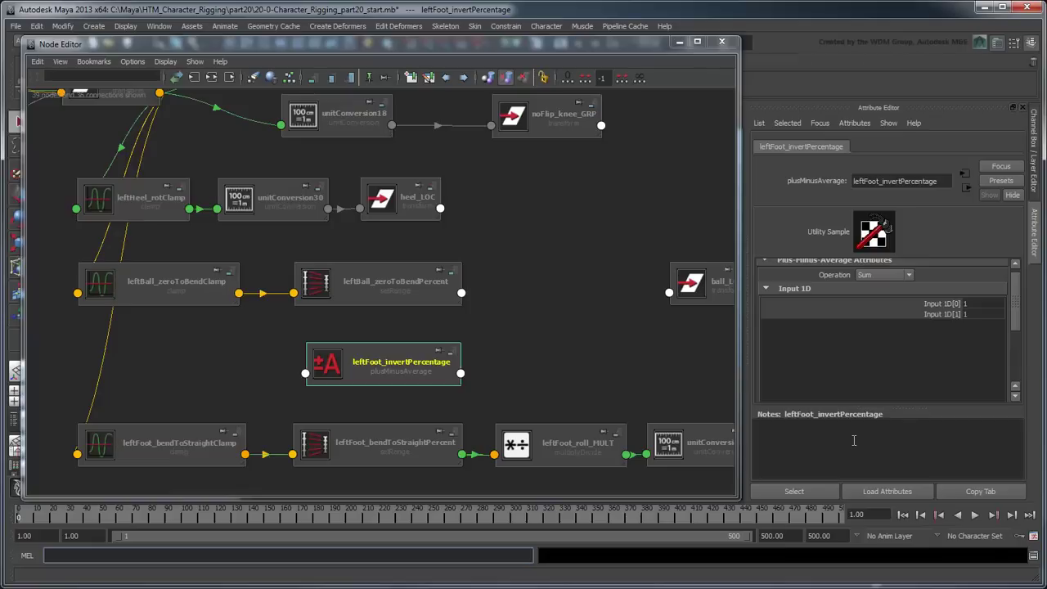
Connect Out Value X of leftFoot_bendToStraightPercent to Input 1D[1] of leftFoot_invertPercentage and set that node's operation to Subtract
click(463, 455)
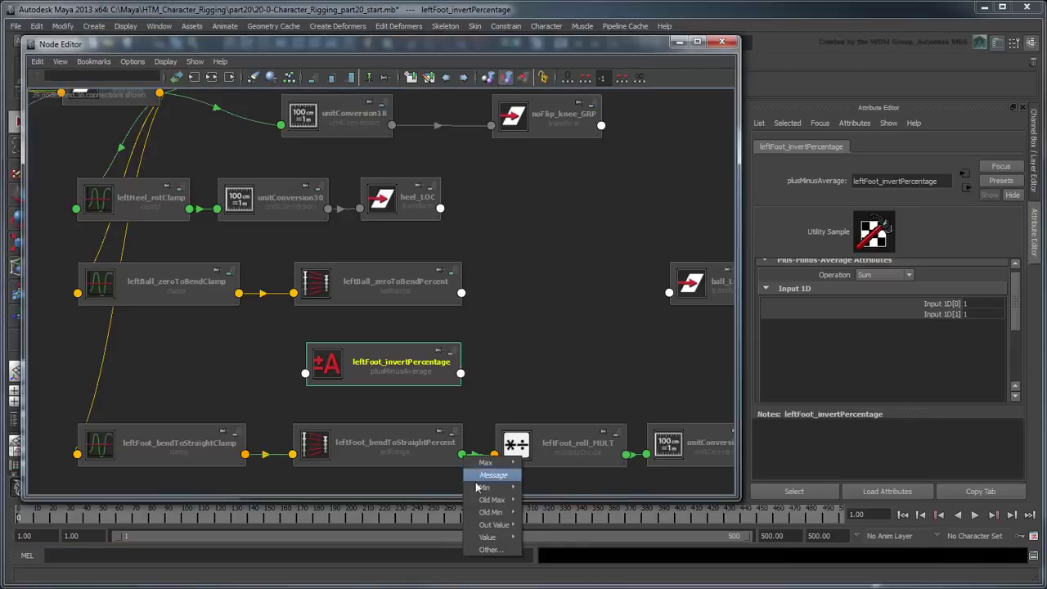
mouse_move(488, 513)
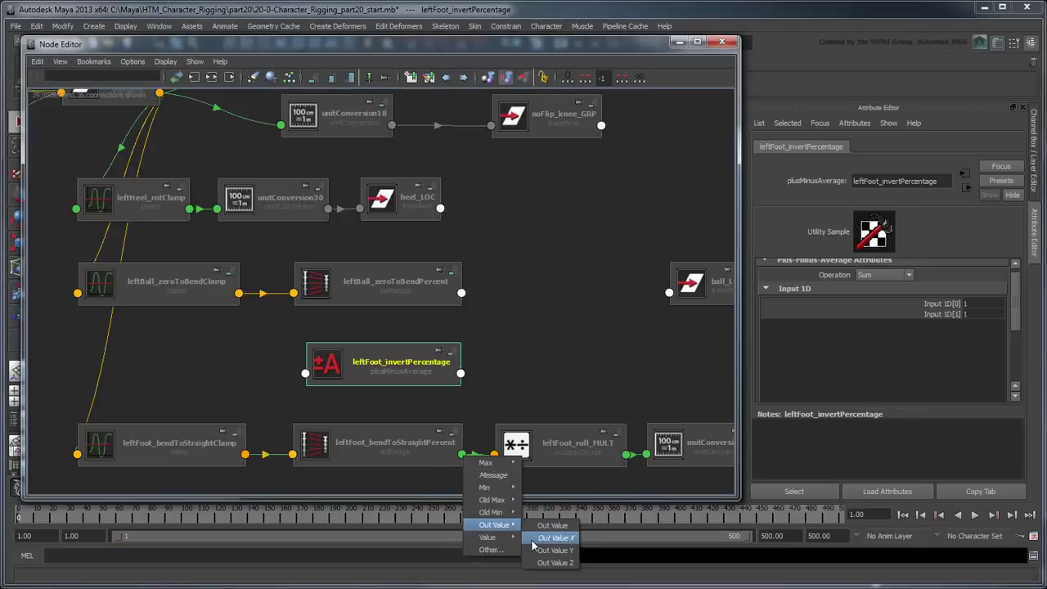
click(533, 540)
click(308, 376)
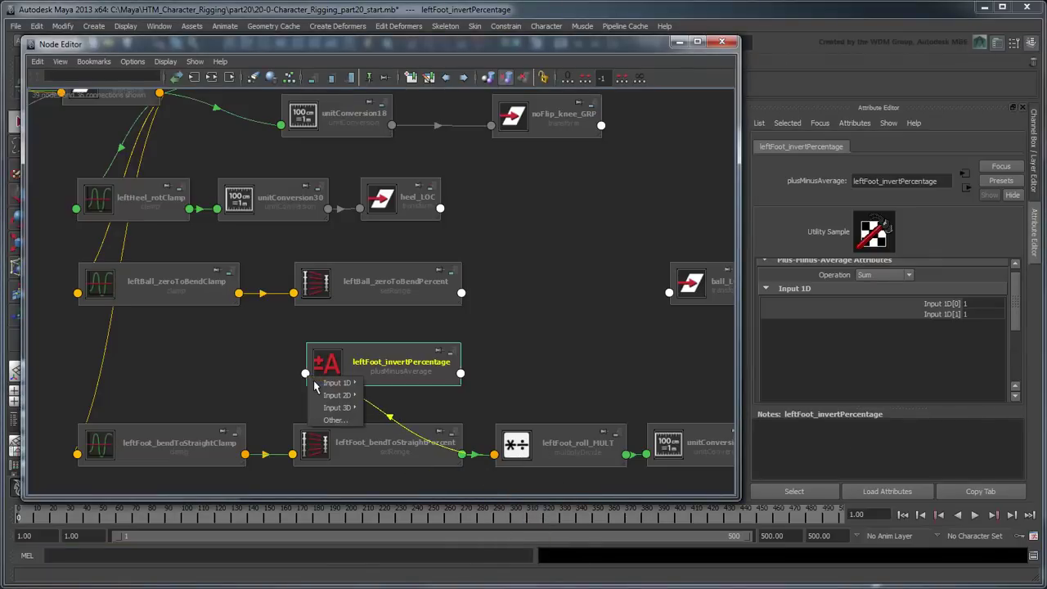
mouse_move(315, 382)
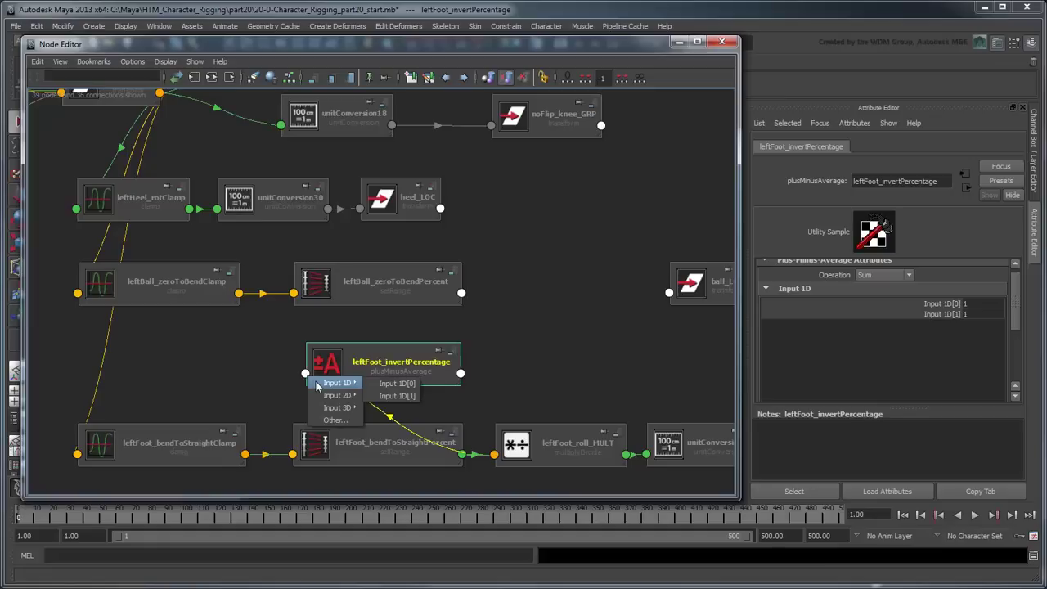
click(396, 396)
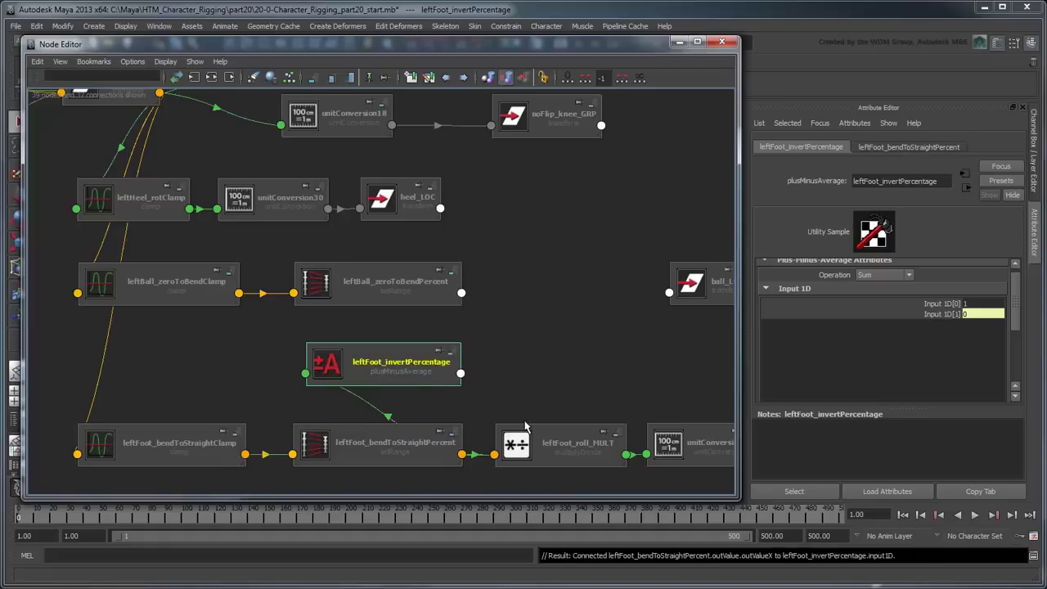
click(883, 280)
click(886, 304)
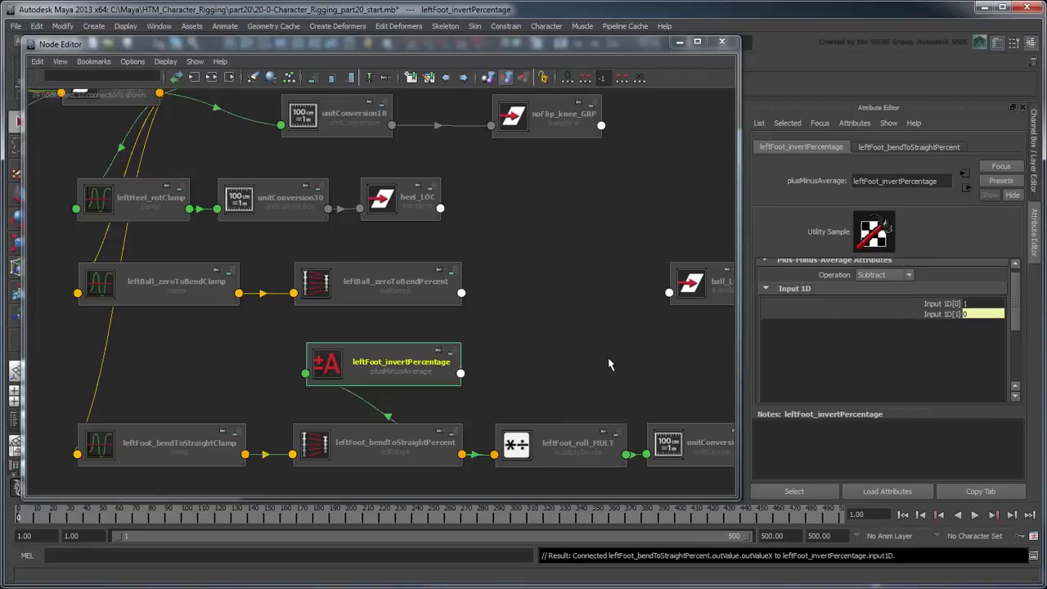
Add a multiplyDivide node named leftBall_percent_MULT between leftBall_zeroToBendPercent and ball_LOC
alt+middle_drag(608, 364, 409, 350)
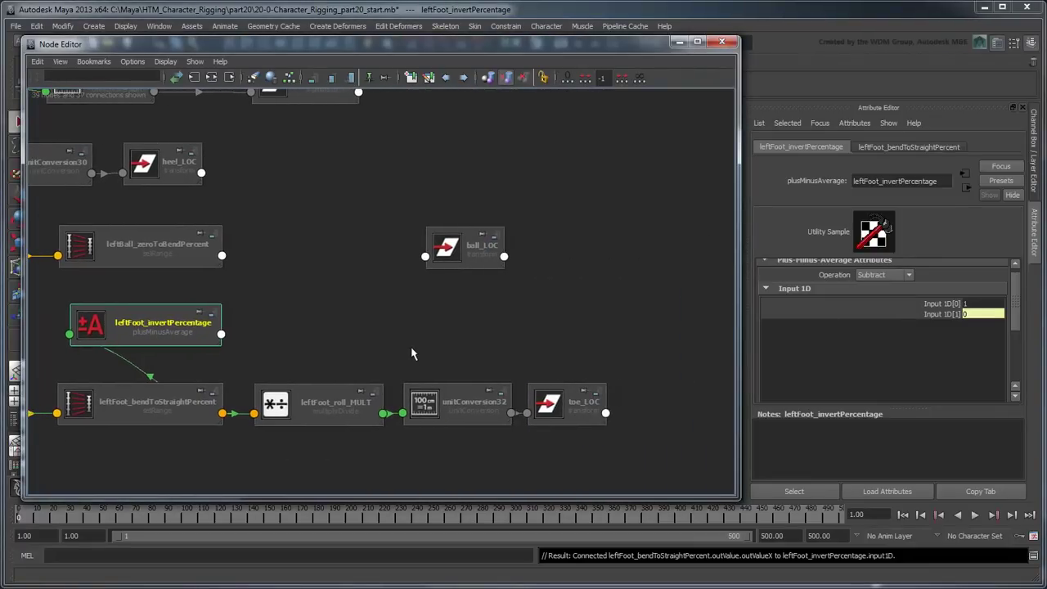
key(Tab)
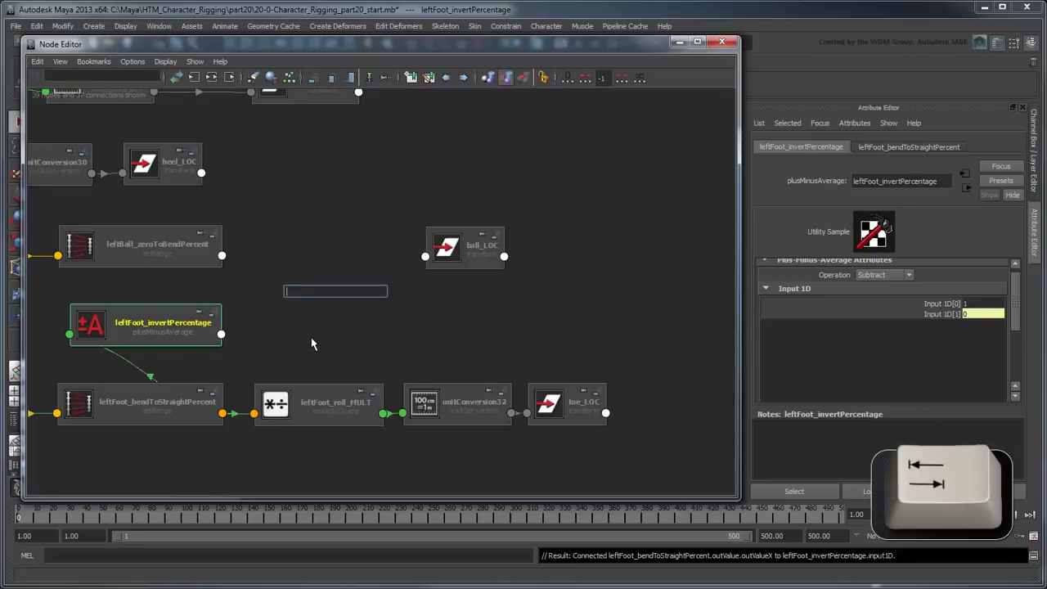
text(multiplyDivide)
key(Return)
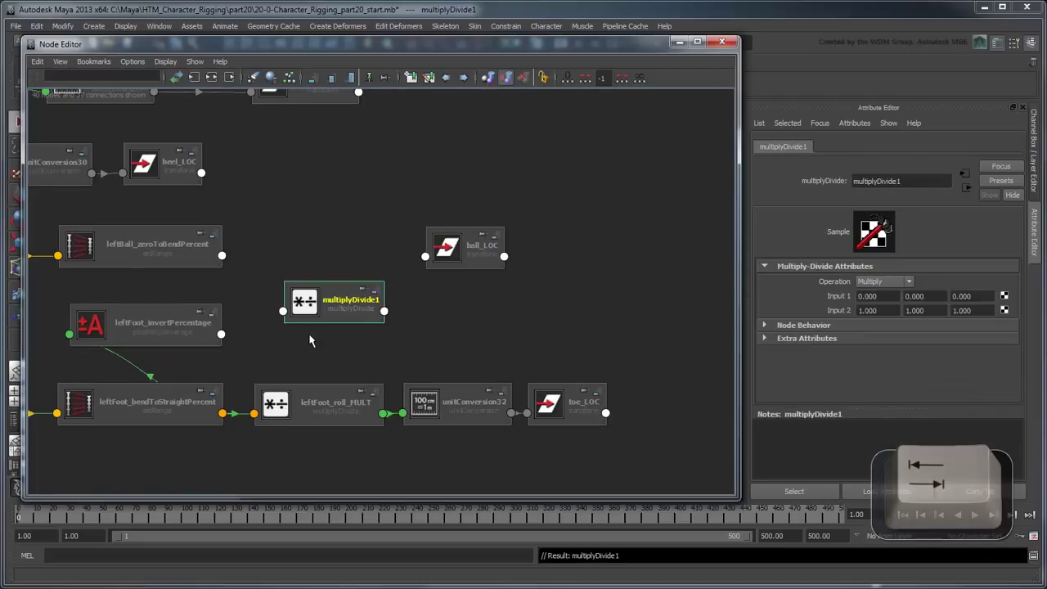
double_click(351, 299)
text(lef)
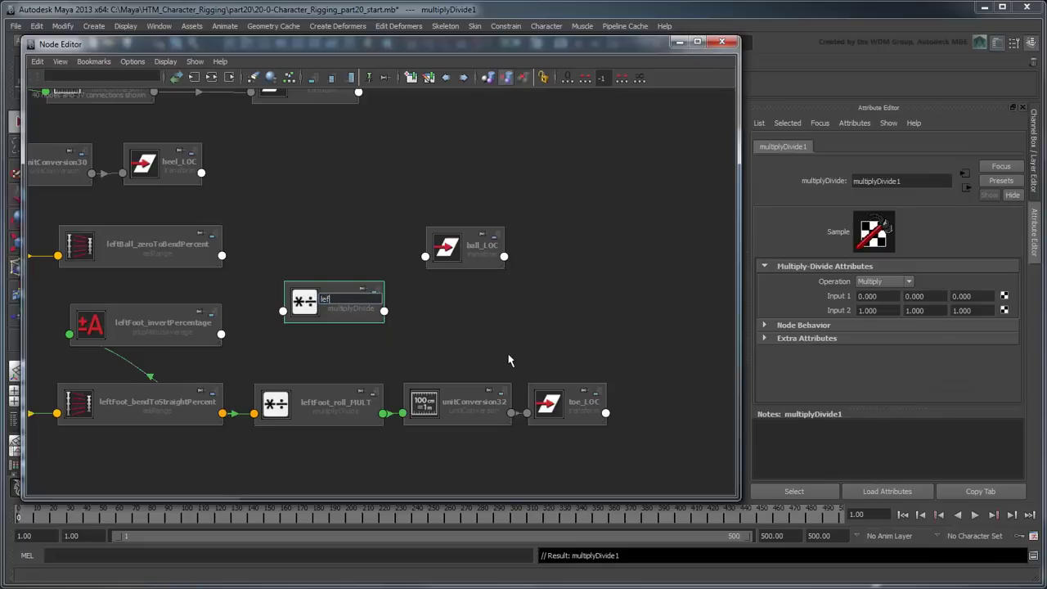
text(tBall_percent_MULT)
key(Return)
Position leftBall_percent_MULT beside the two percentage nodes and move ball_LOC farther along, level with it
drag(385, 324, 433, 325)
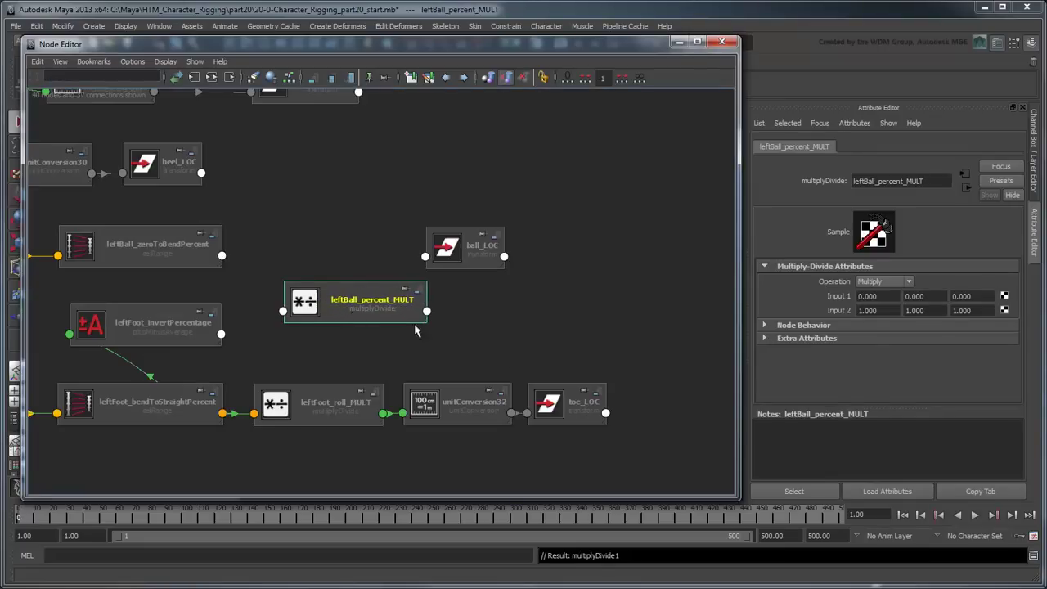
drag(354, 317, 340, 303)
drag(477, 263, 631, 307)
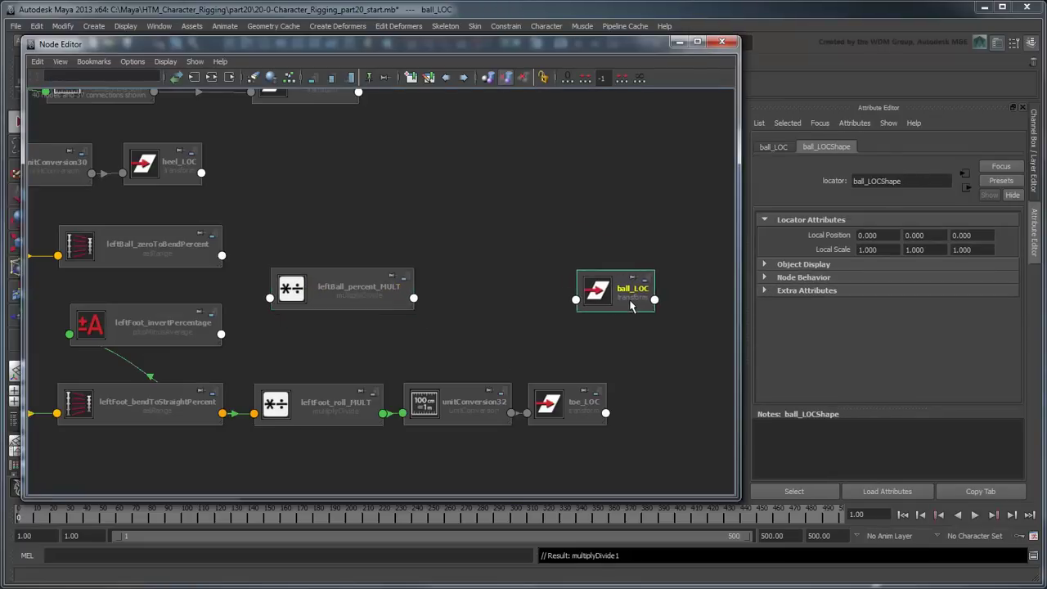
Connect Out Value X of leftBall_zeroToBendPercent to Input 1X of leftBall_percent_MULT
click(223, 256)
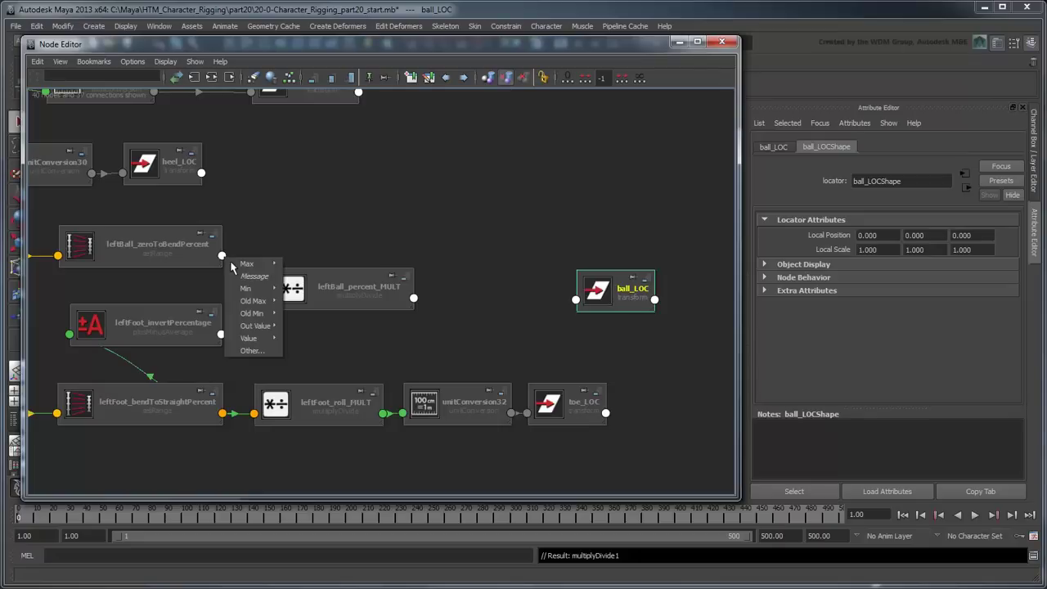
mouse_move(250, 325)
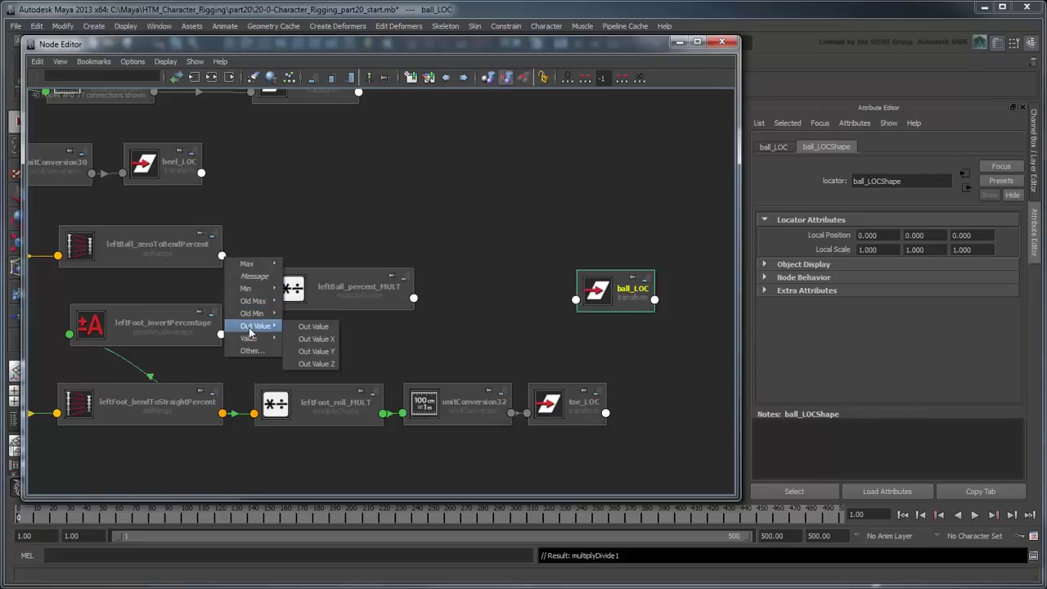
click(325, 339)
click(270, 298)
mouse_move(283, 309)
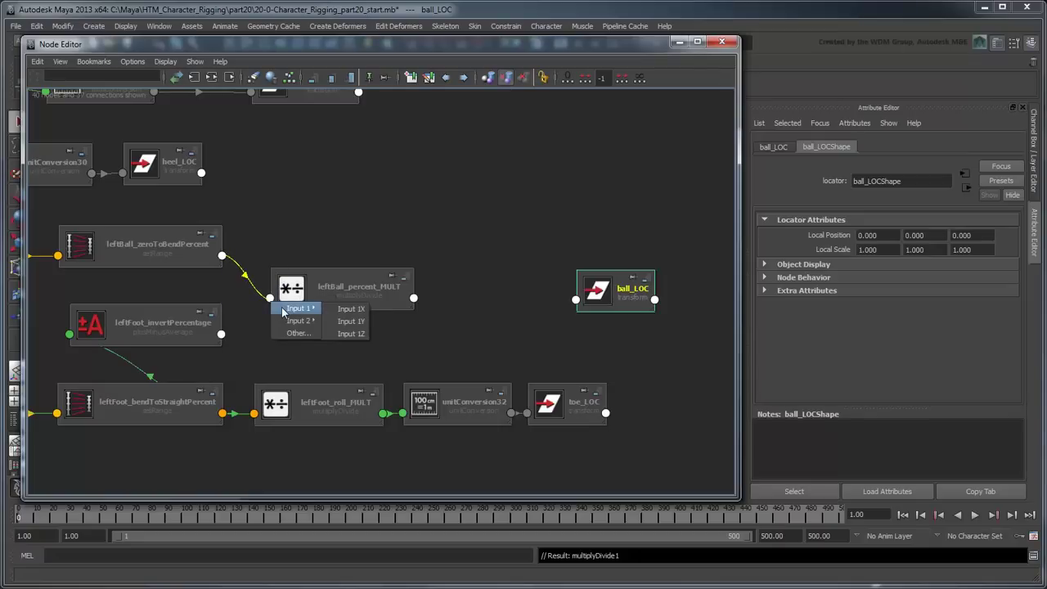
click(351, 309)
Connect Output 1D of leftFoot_invertPercentage to Input 2X of leftBall_percent_MULT
click(220, 334)
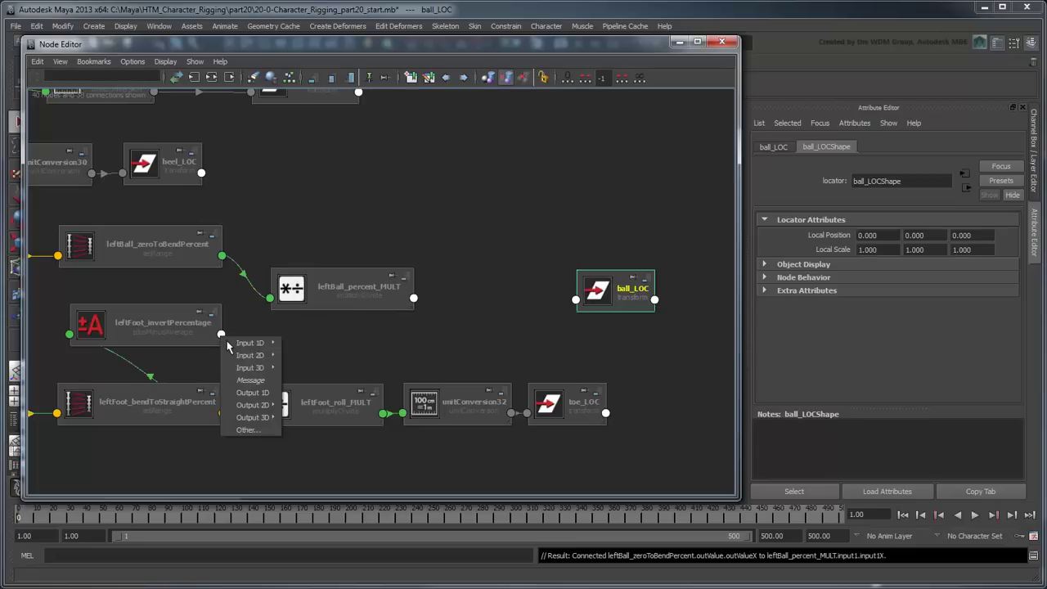
click(254, 394)
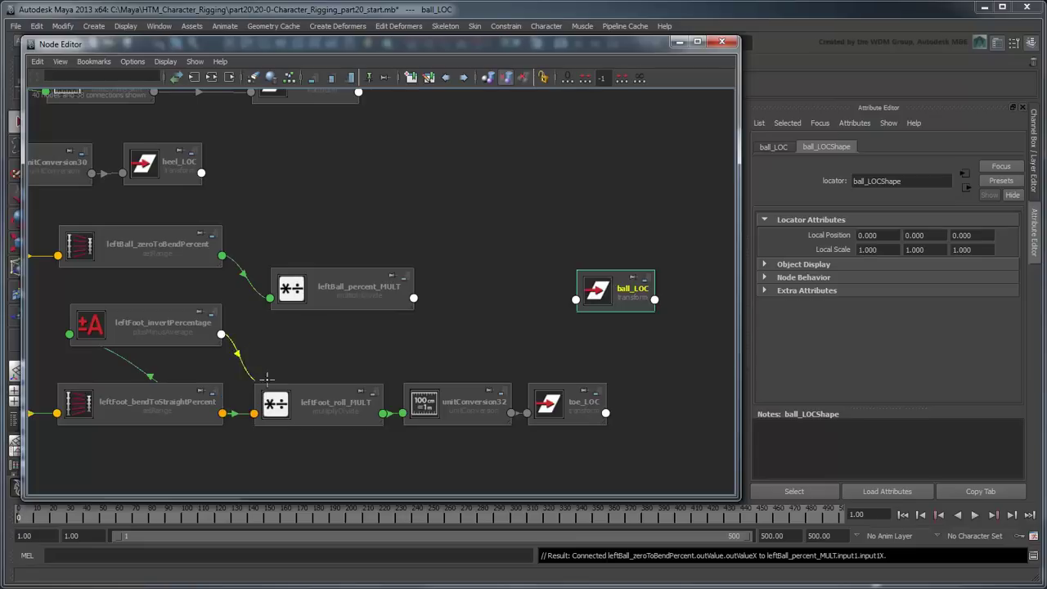
click(270, 298)
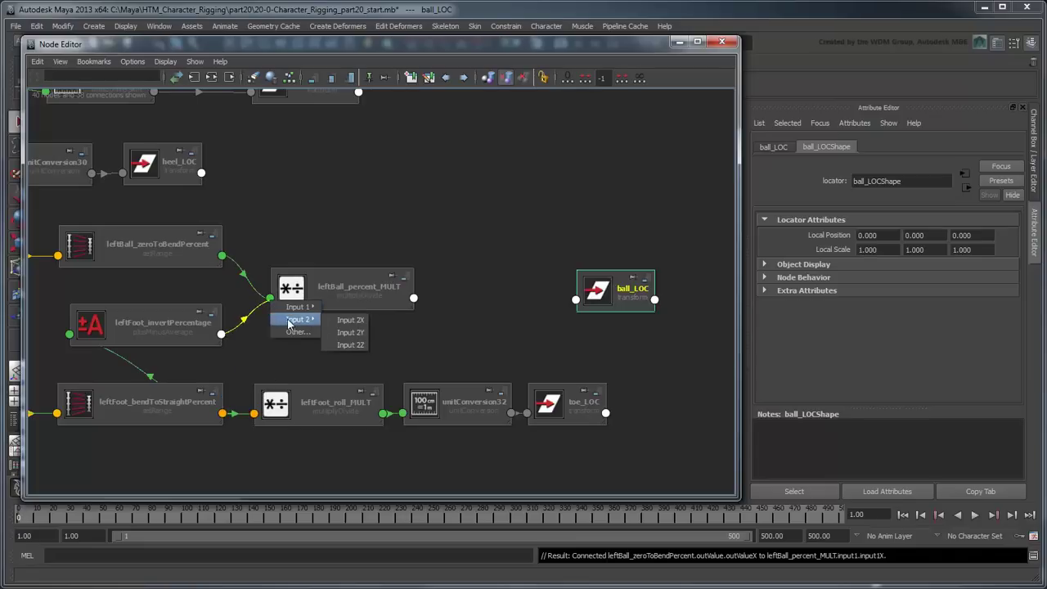
click(339, 321)
Add a multiplyDivide node named leftBall_roll_MULT after leftBall_percent_MULT and shift ball_LOC along the row to make room
key(Tab)
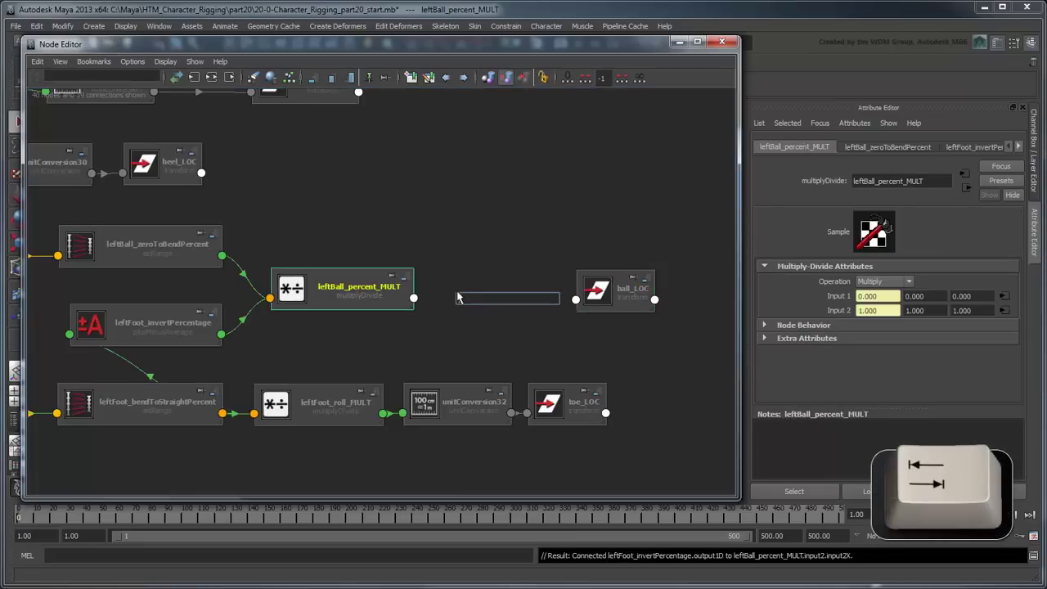
text(multiplyDivi)
key(Return)
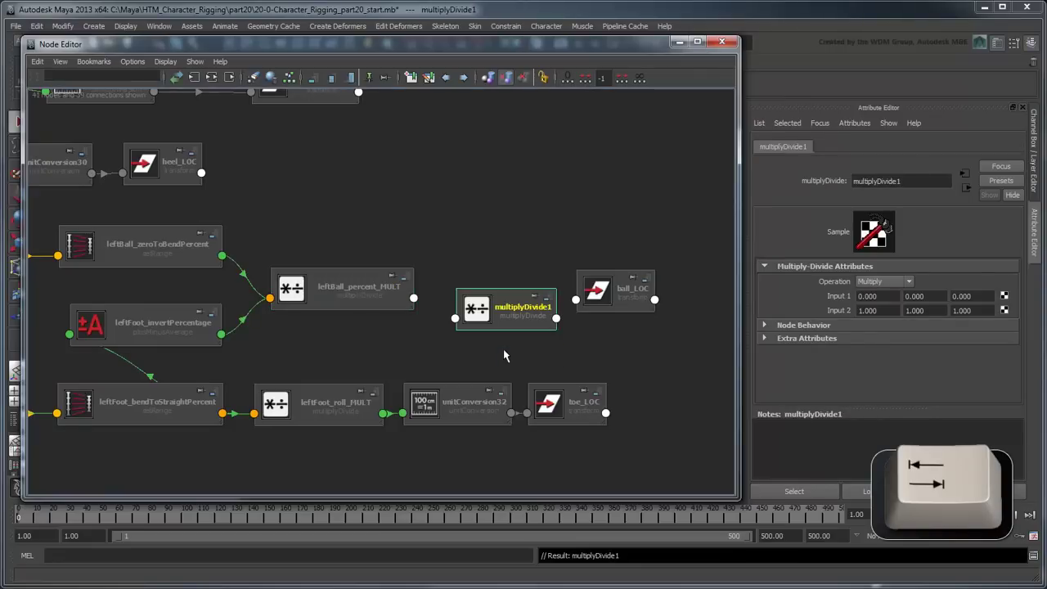
drag(503, 341, 500, 322)
double_click(508, 296)
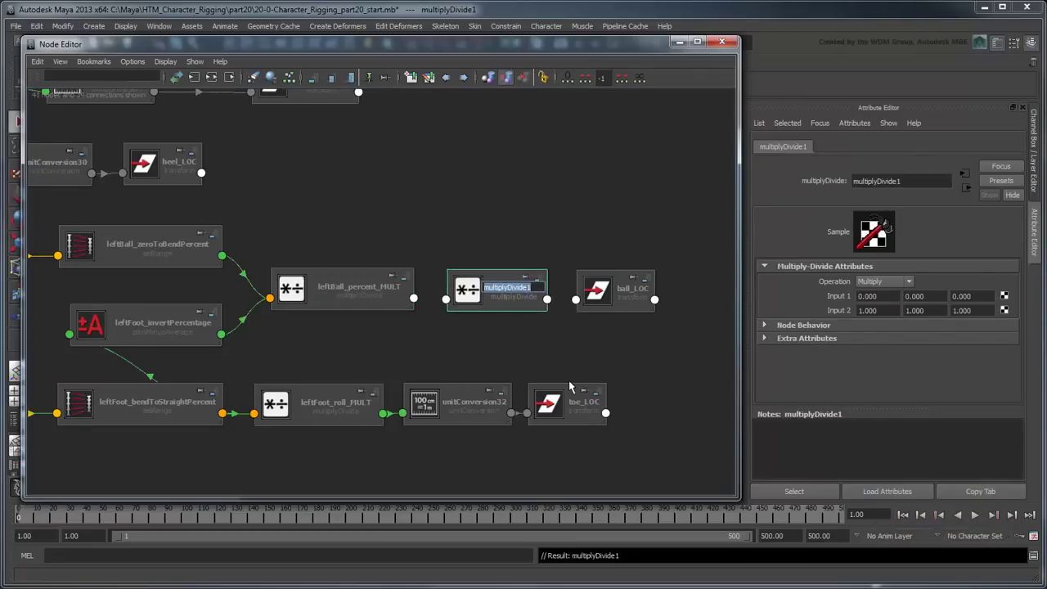
text(leftBall_roll_MULT)
key(Return)
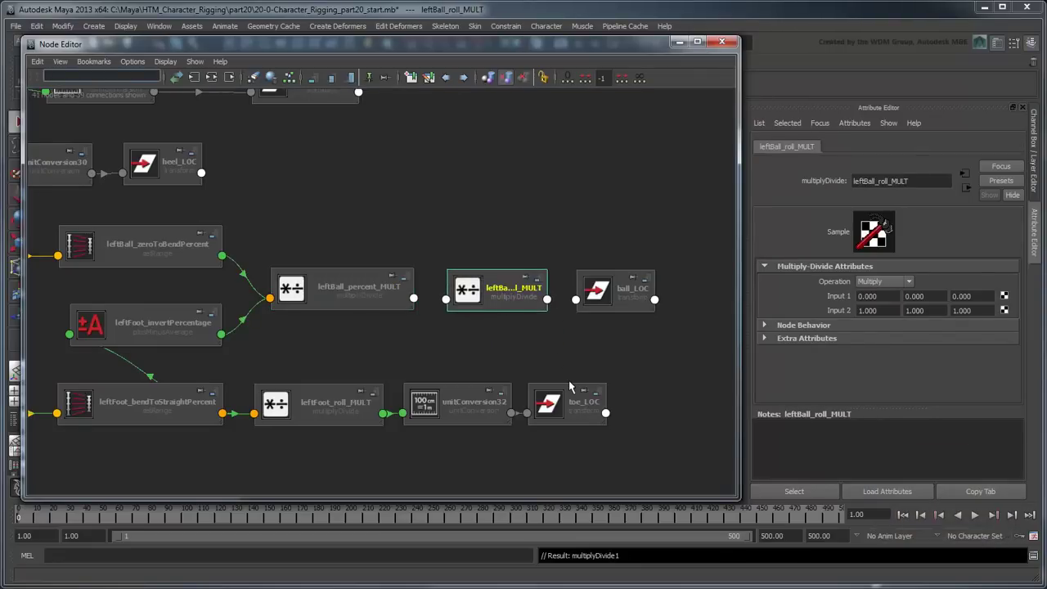
click(630, 308)
drag(631, 308, 671, 309)
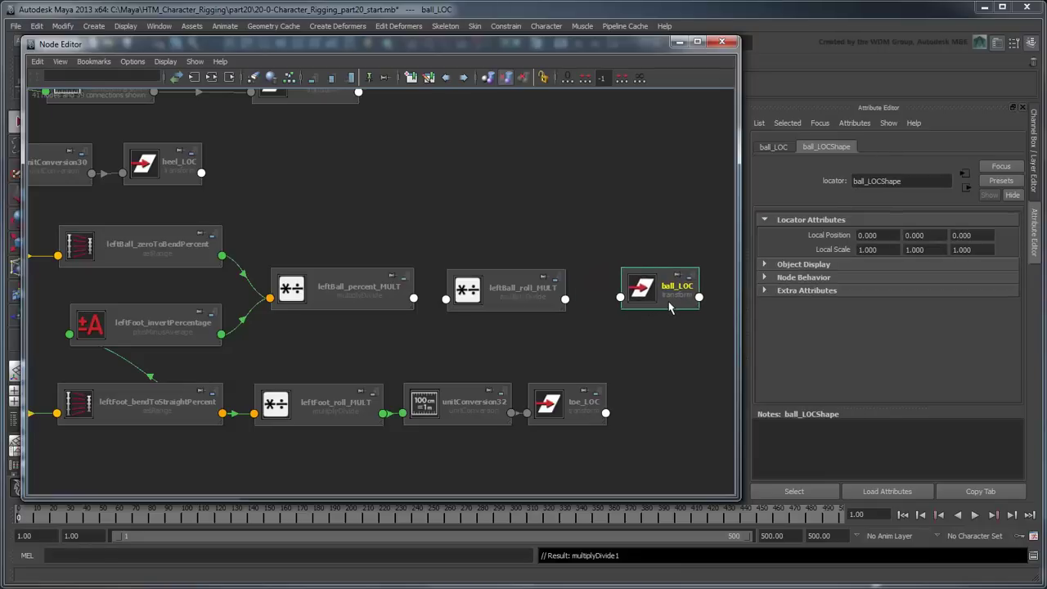
Connect Output X of leftBall_percent_MULT to Input 1X of leftBall_roll_MULT
click(414, 299)
mouse_move(429, 345)
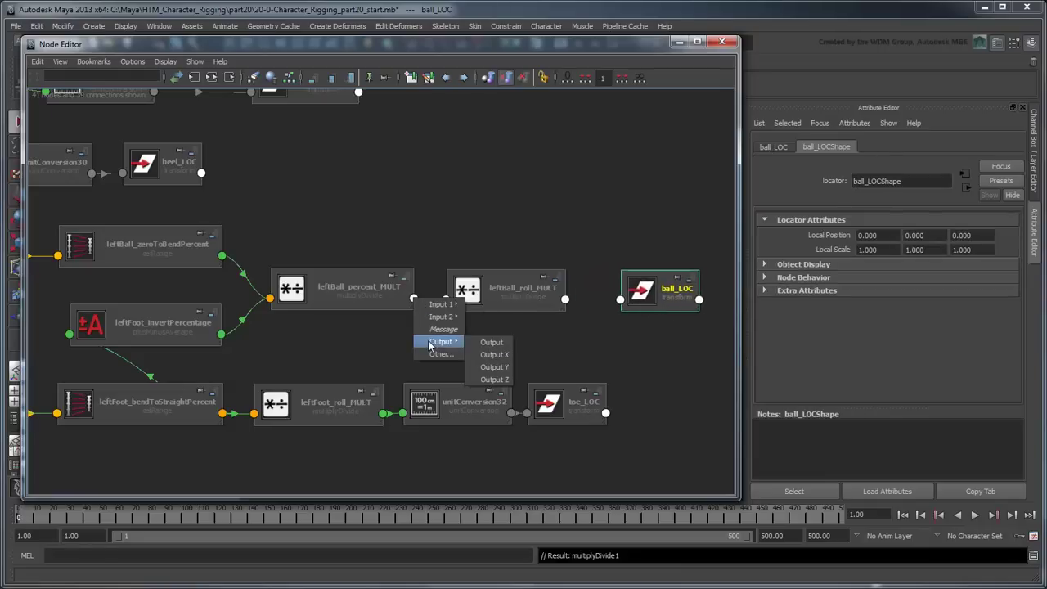
click(483, 355)
click(447, 299)
mouse_move(454, 308)
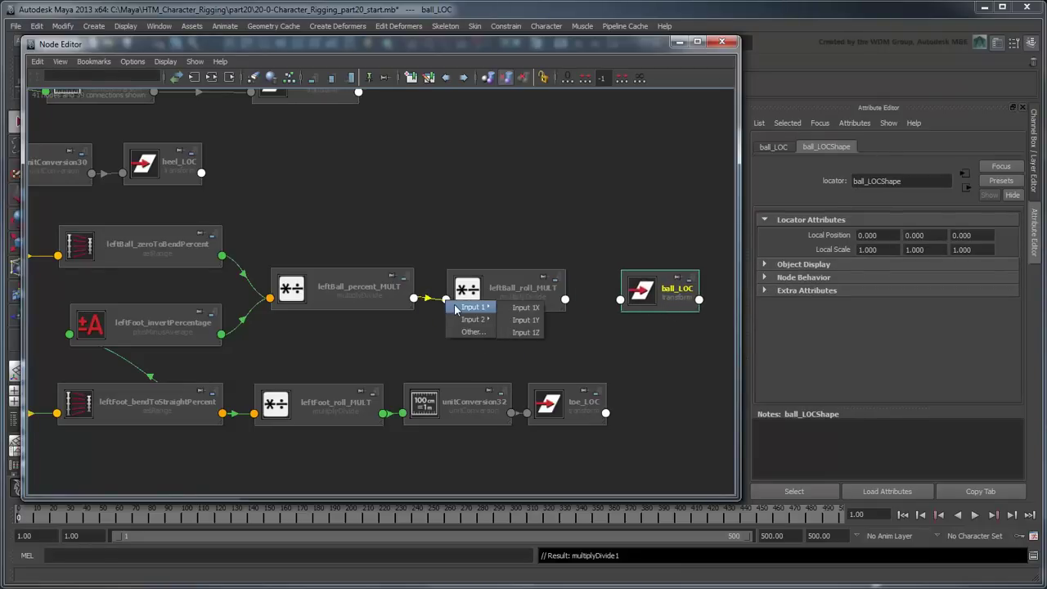
click(514, 307)
scroll(435, 320, down, 2)
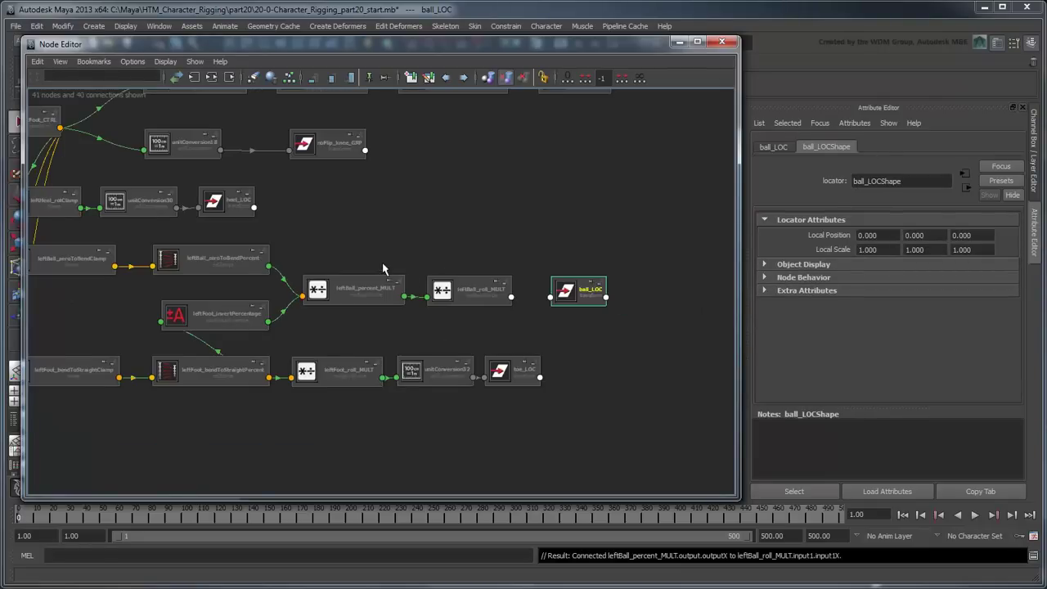
Connect Roll of leftFoot_CTRL to Input 2X of leftBall_roll_MULT
alt+middle_drag(266, 290, 365, 311)
click(158, 149)
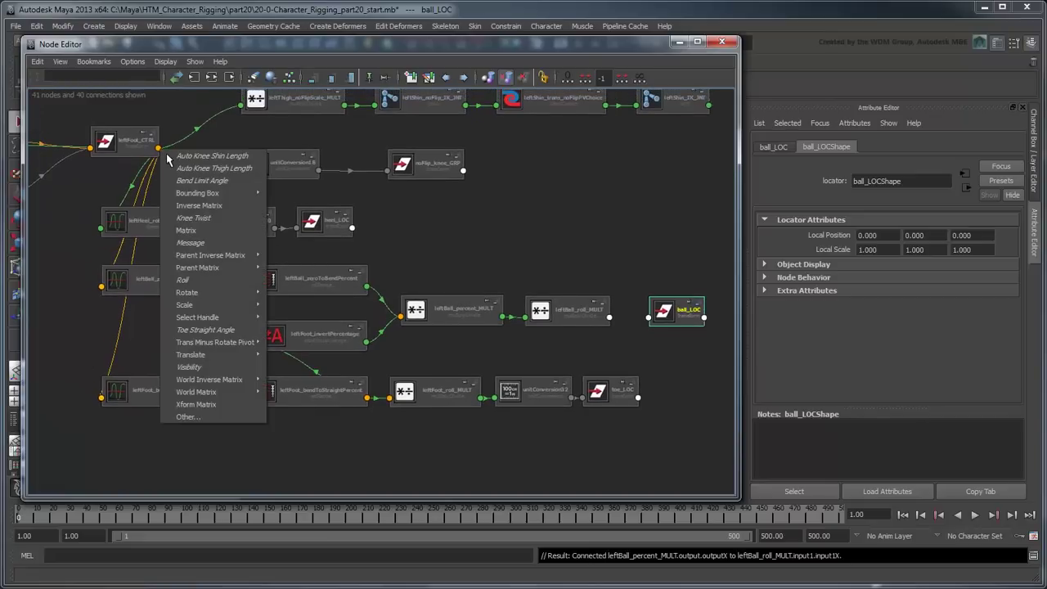
click(206, 280)
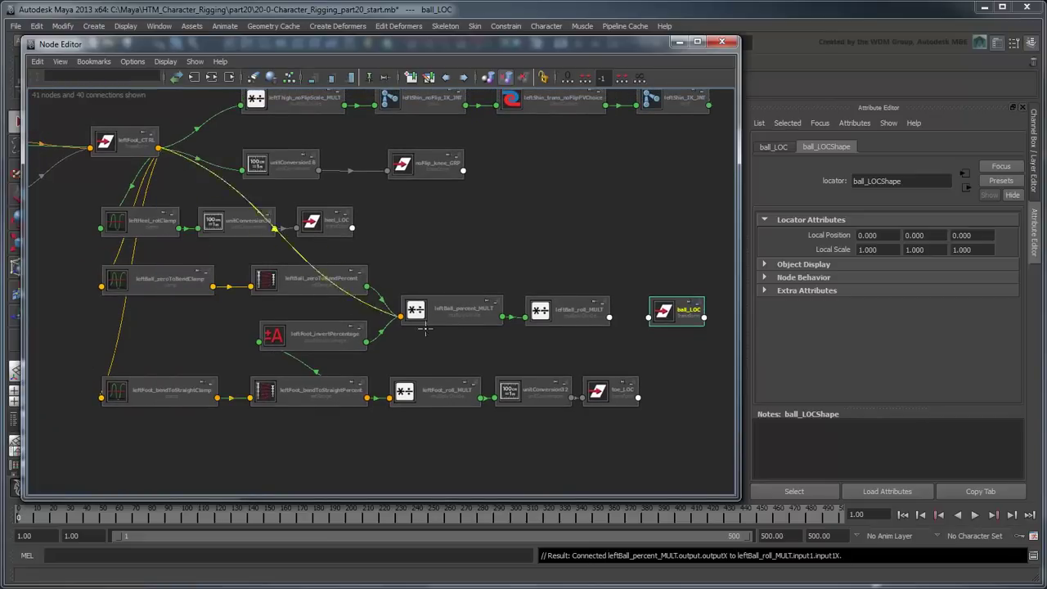
click(530, 319)
mouse_move(531, 338)
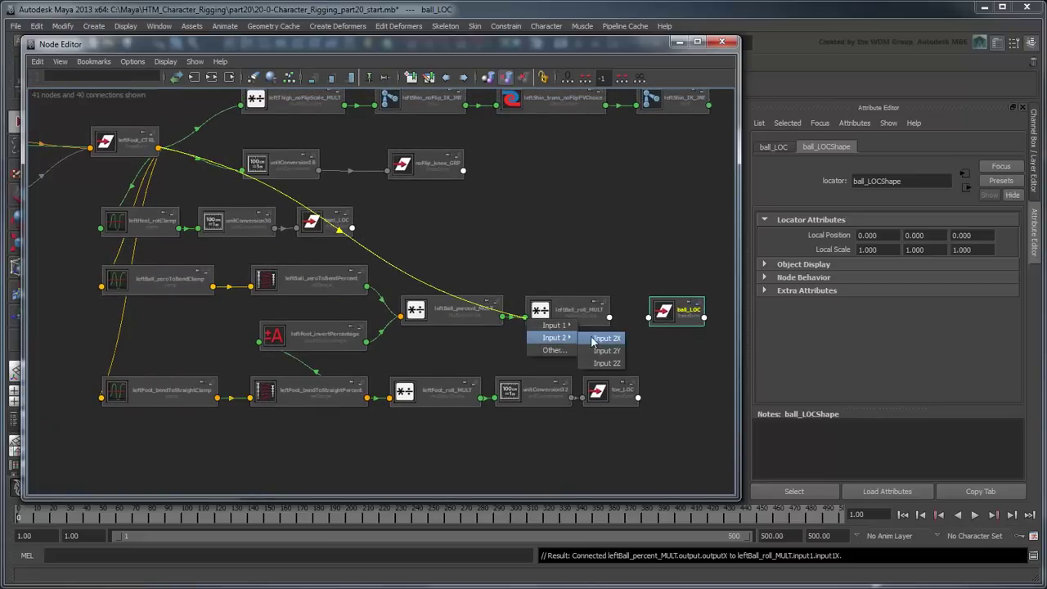
click(597, 339)
scroll(597, 340, up, 3)
scroll(605, 347, down, 3)
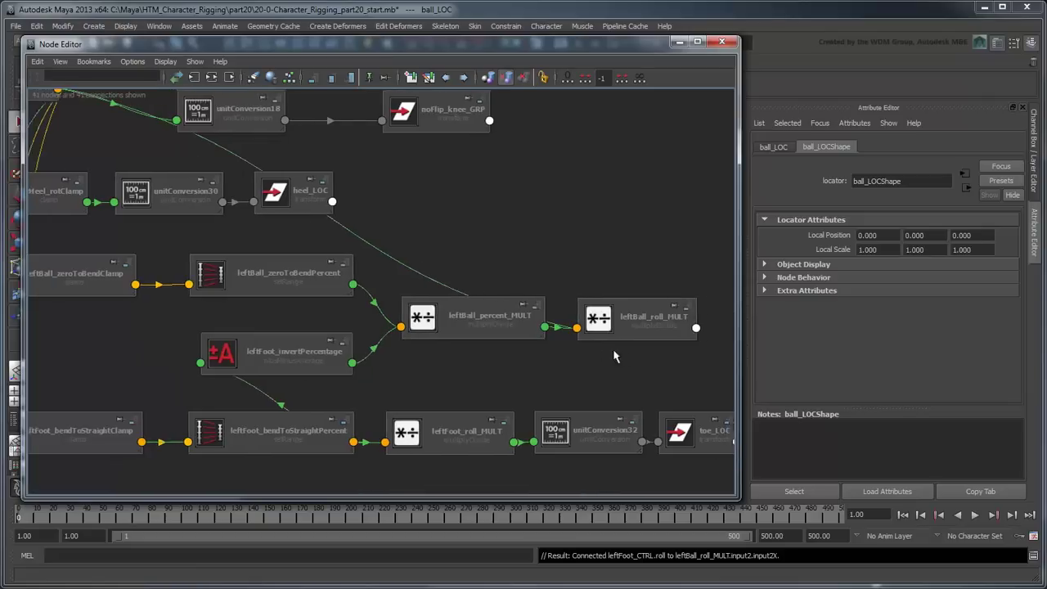
Connect Output X of leftBall_roll_MULT to Rotate X of ball_LOC
alt+middle_drag(615, 358, 507, 333)
click(563, 308)
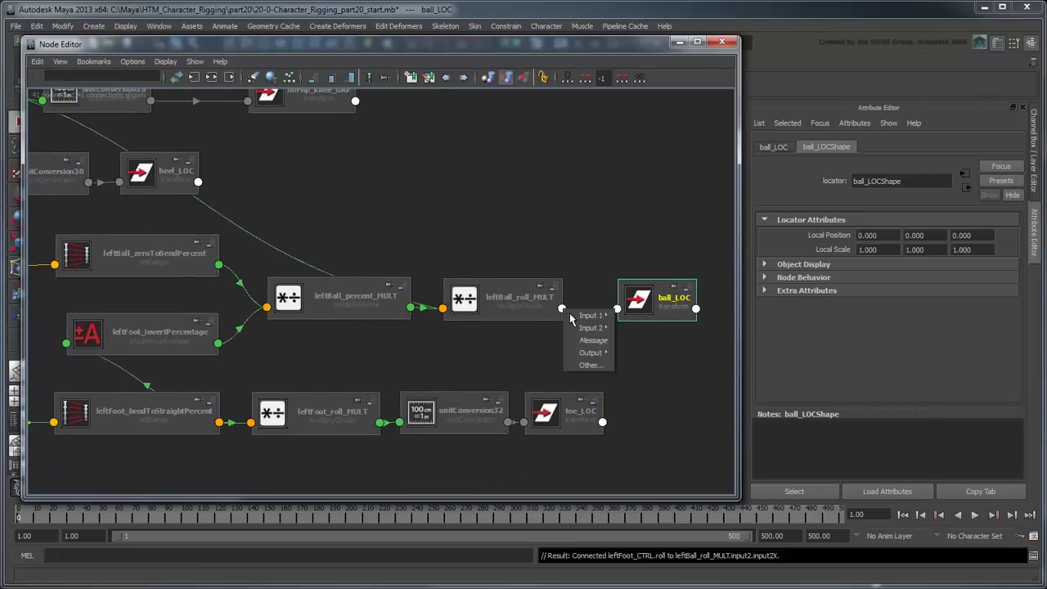
mouse_move(591, 352)
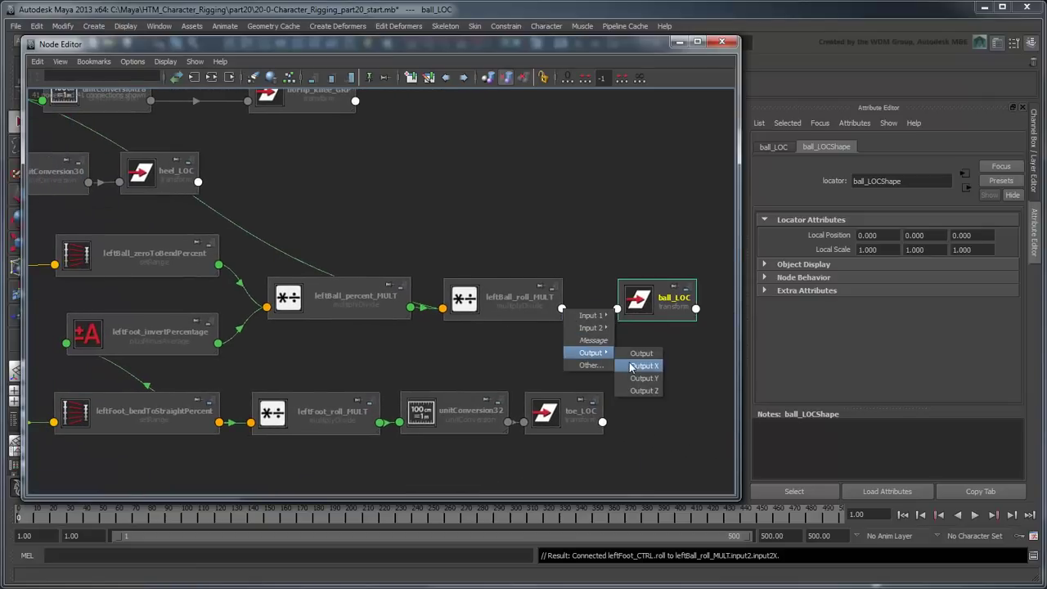
click(638, 366)
click(621, 315)
mouse_move(643, 320)
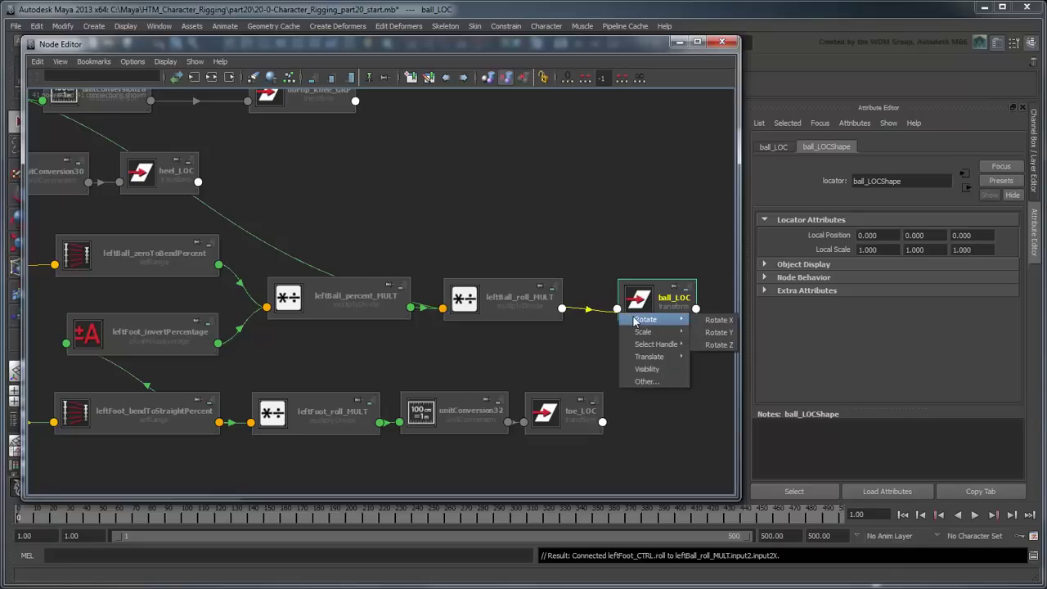
click(709, 331)
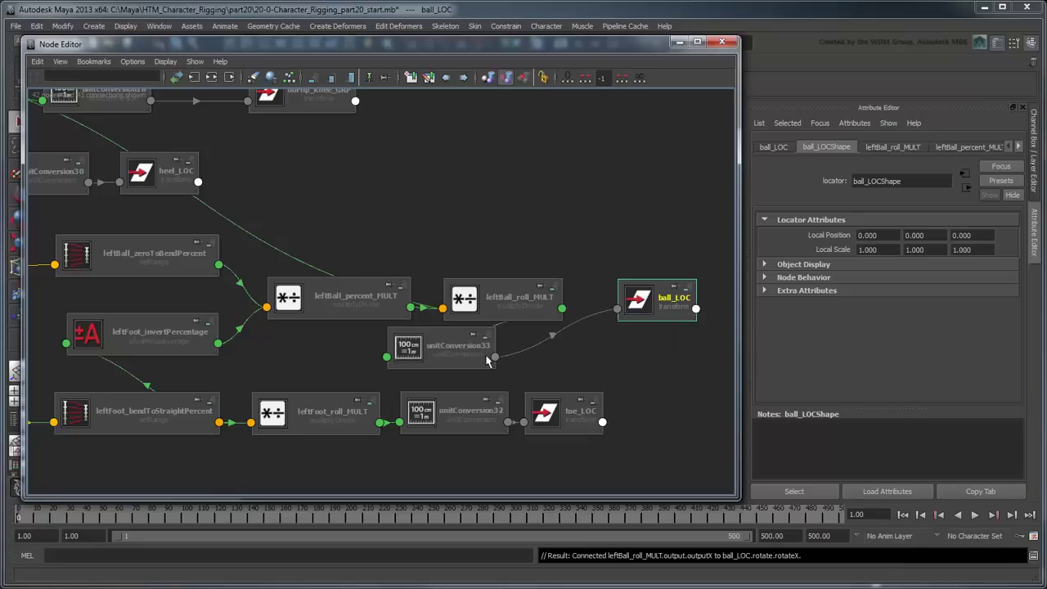
Line up the new unitConversion33 node after leftBall_roll_MULT and shift ball_LOC along the row beyond it
drag(487, 361, 681, 314)
alt+middle_drag(681, 314, 554, 319)
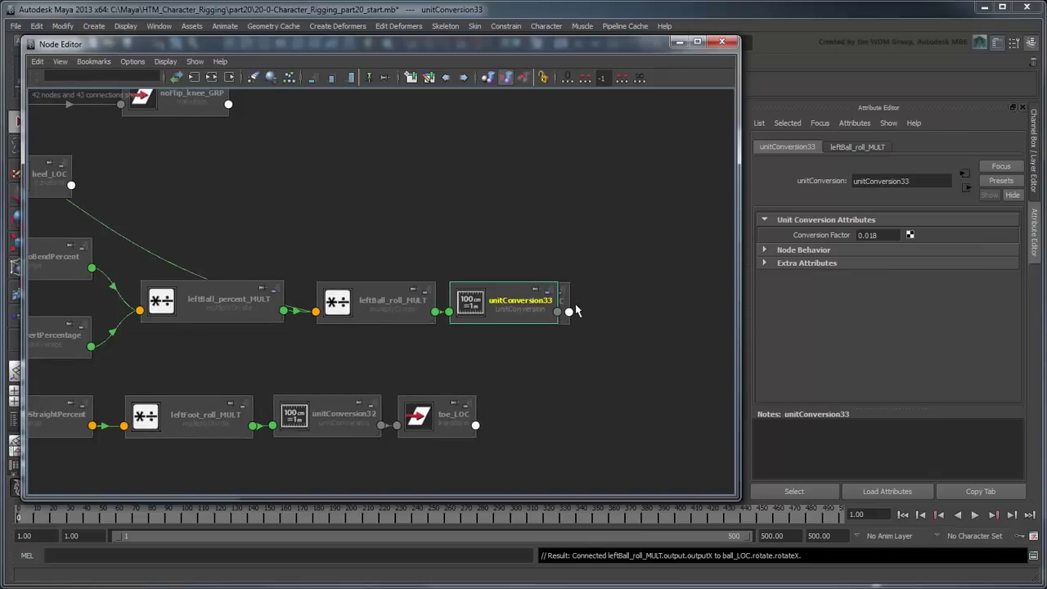
drag(564, 302, 651, 305)
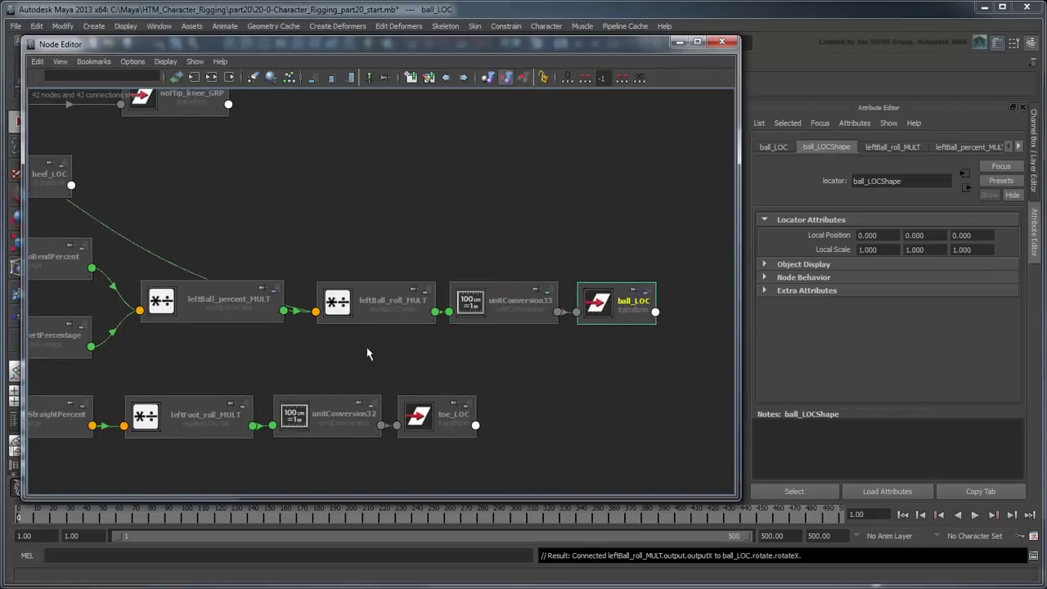
scroll(367, 353, down, 1)
alt+middle_drag(367, 353, 444, 351)
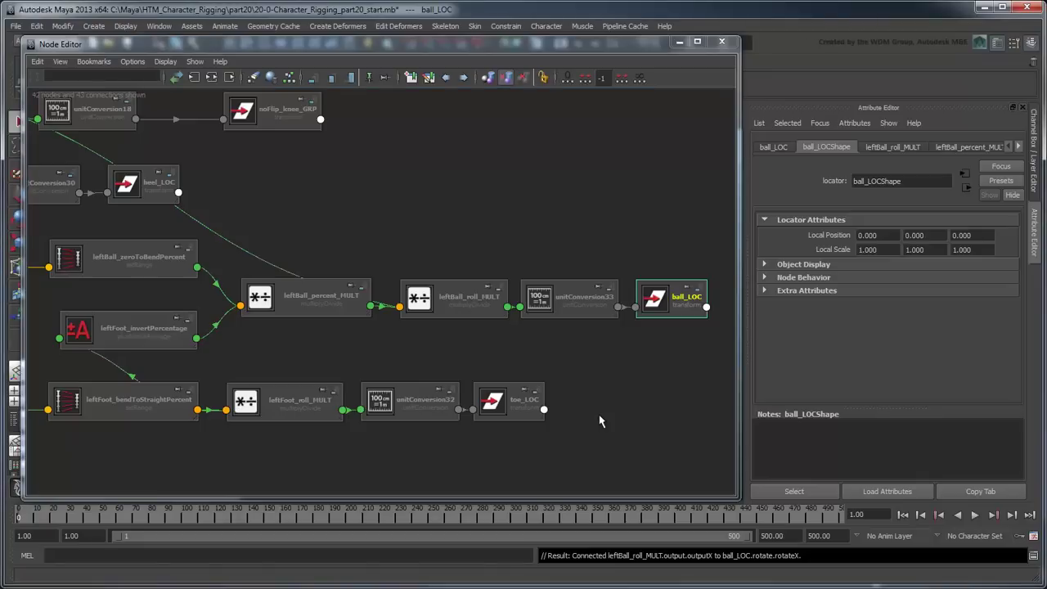
Minimize the Node Editor, show the Channel Box and select leftFoot_CTRL in the viewport
click(678, 41)
click(659, 409)
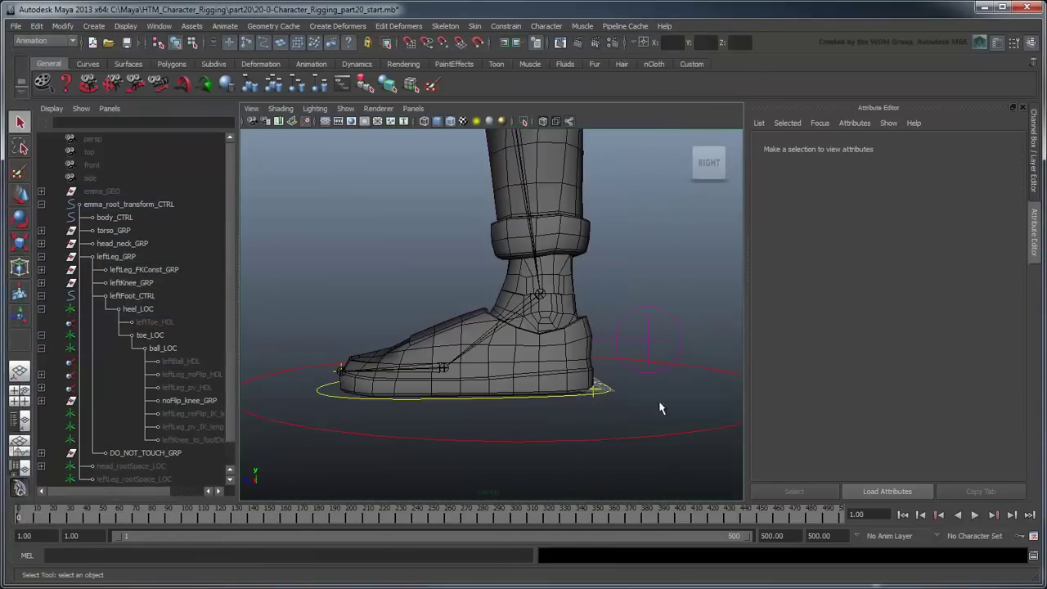
click(997, 43)
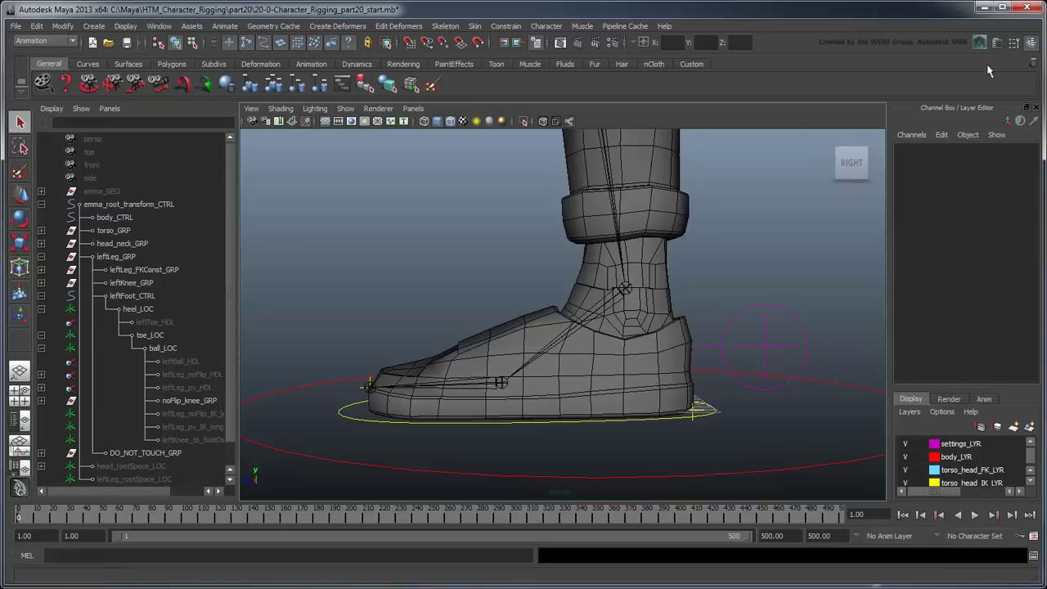
click(673, 421)
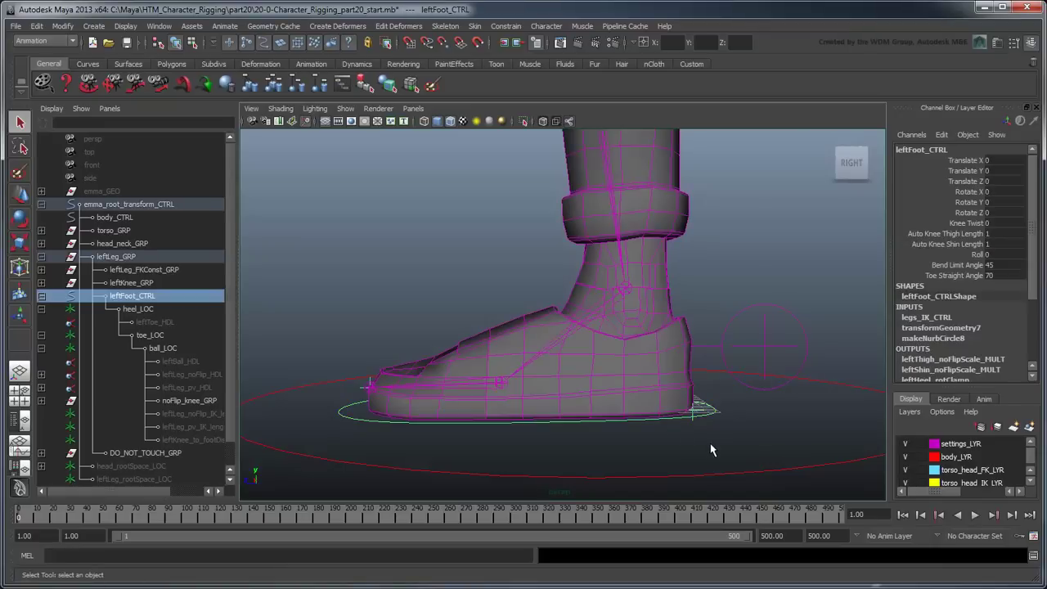
Test the foot roll by scrubbing leftFoot_CTRL's Roll through about 45.8 up to 70
click(977, 254)
middle_drag(491, 338, 691, 338)
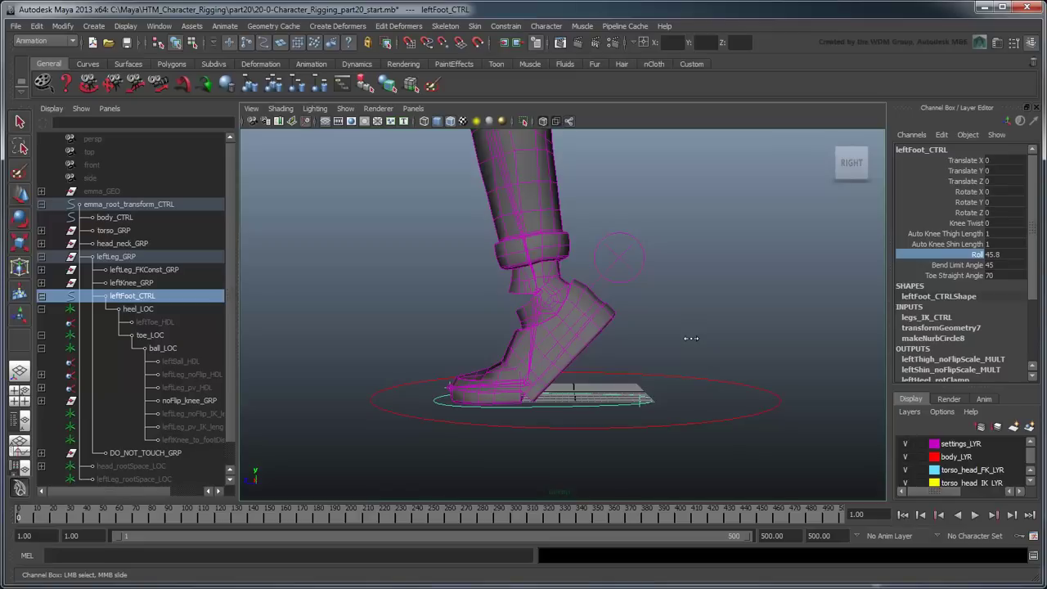
middle_drag(692, 338, 766, 338)
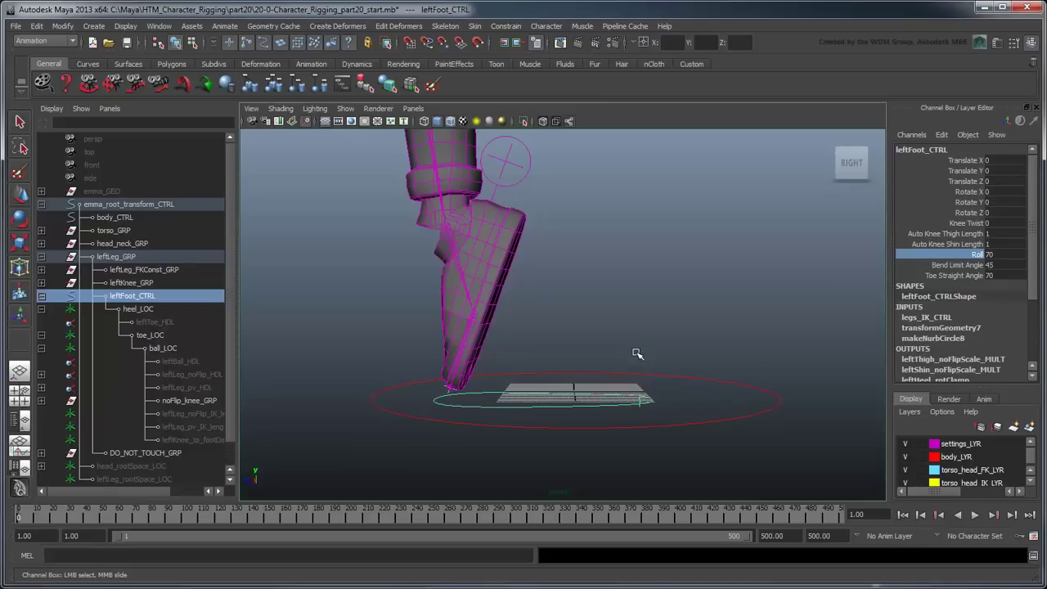
Set leftFoot_CTRL's Toe Straight Angle to 90 and its Bend Limit Angle to 80
click(1005, 276)
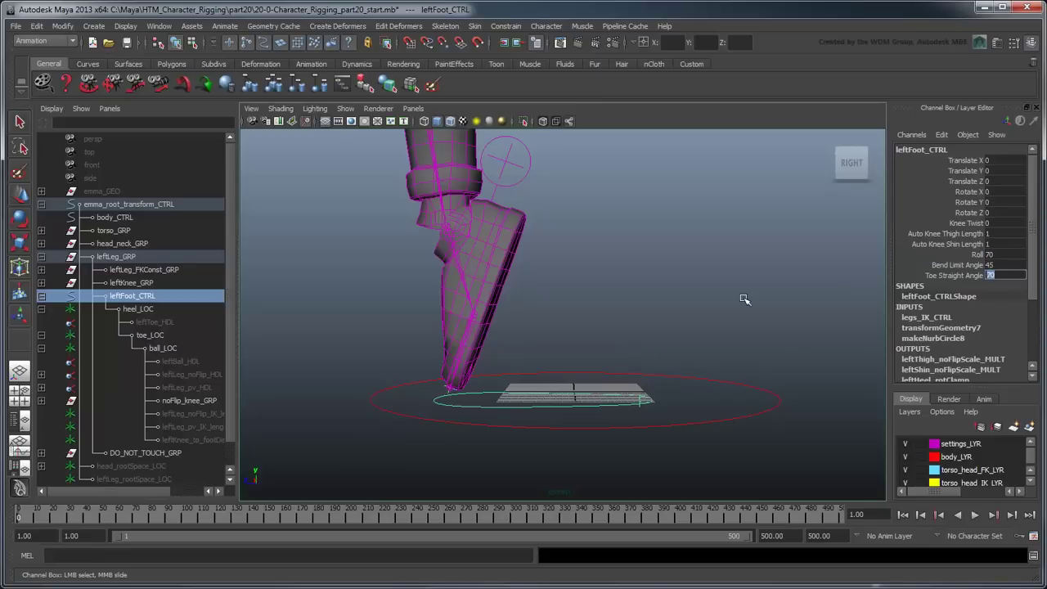
text(90)
key(Return)
key(shift+Tab)
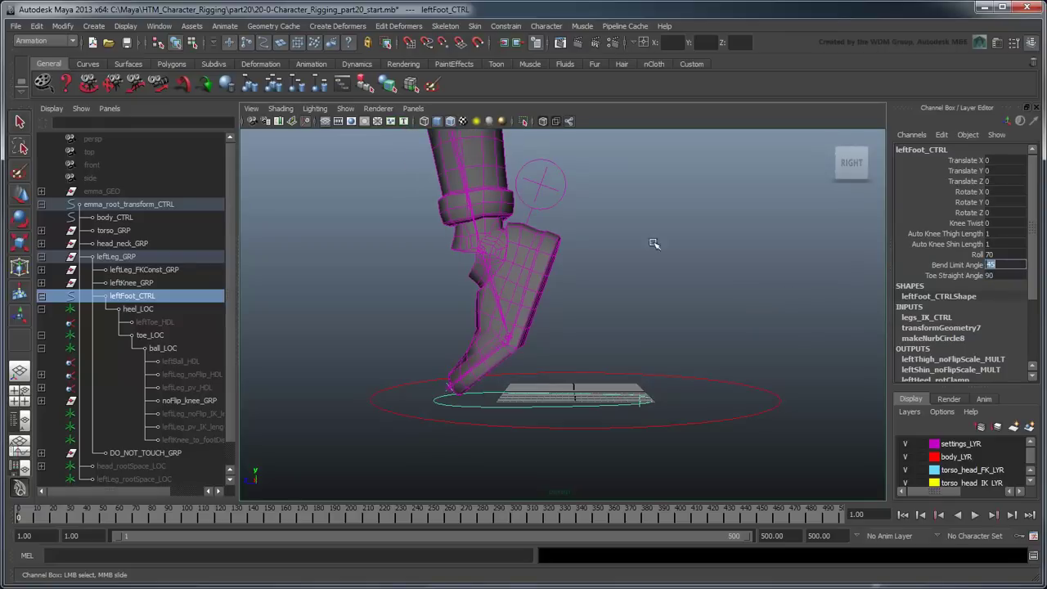
text(80)
key(Return)
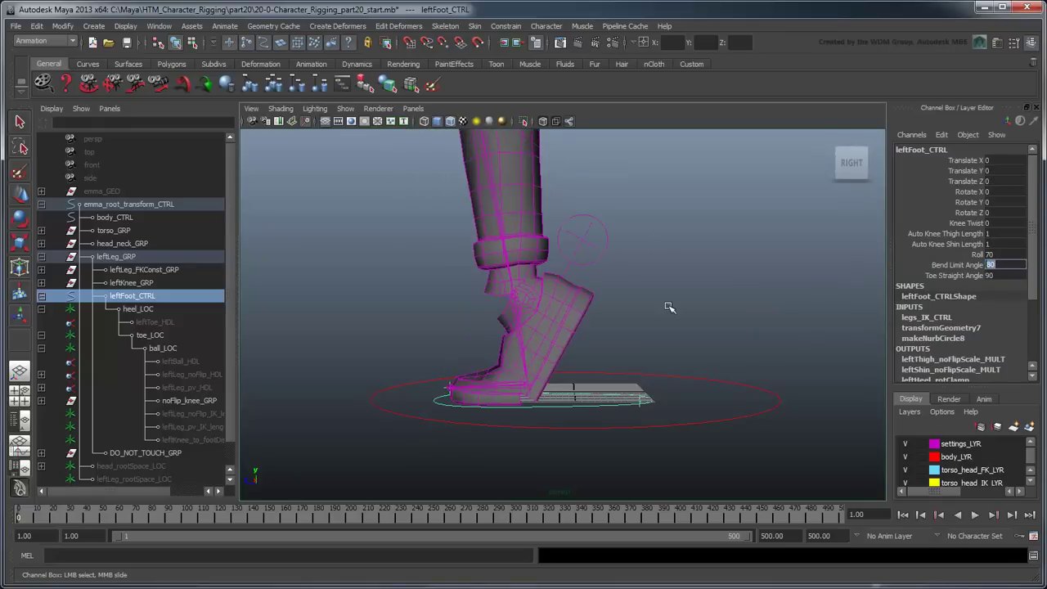
Test the roll with the new angle limits by scrubbing leftFoot_CTRL's Roll, and bring it back to 0
click(981, 255)
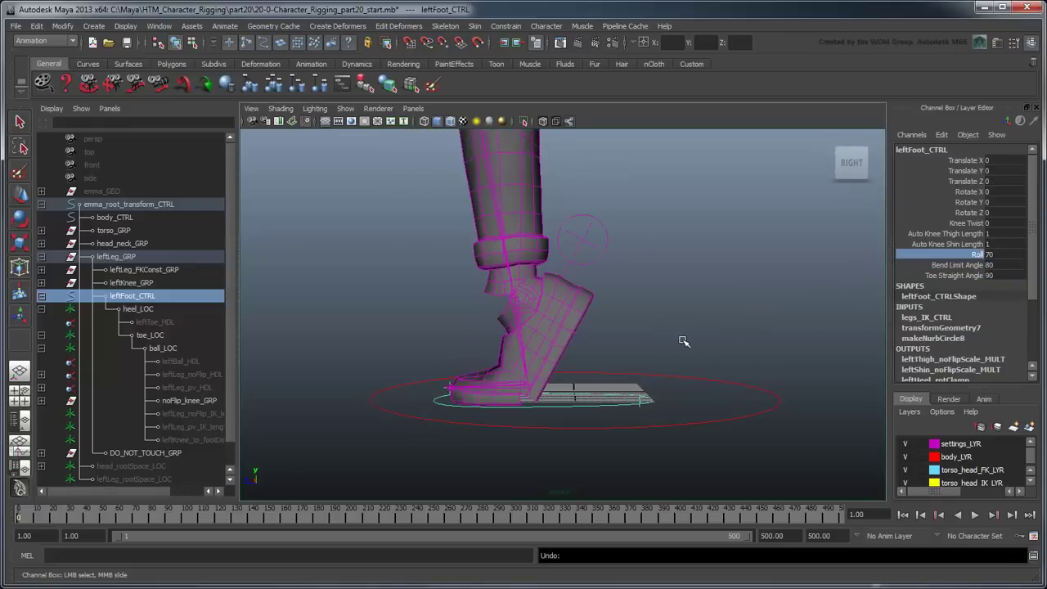
middle_drag(680, 344, 442, 337)
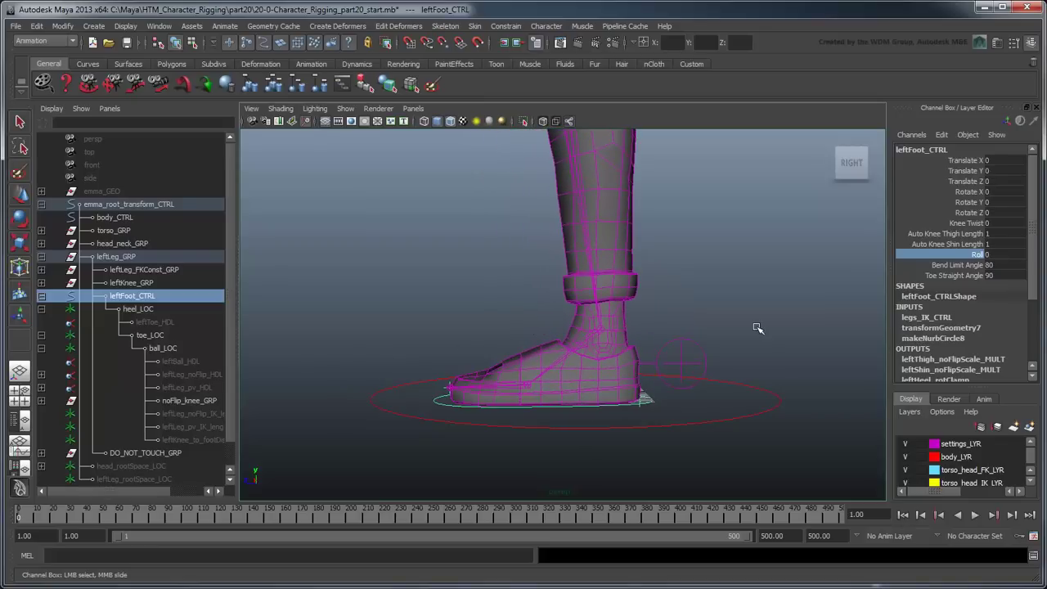